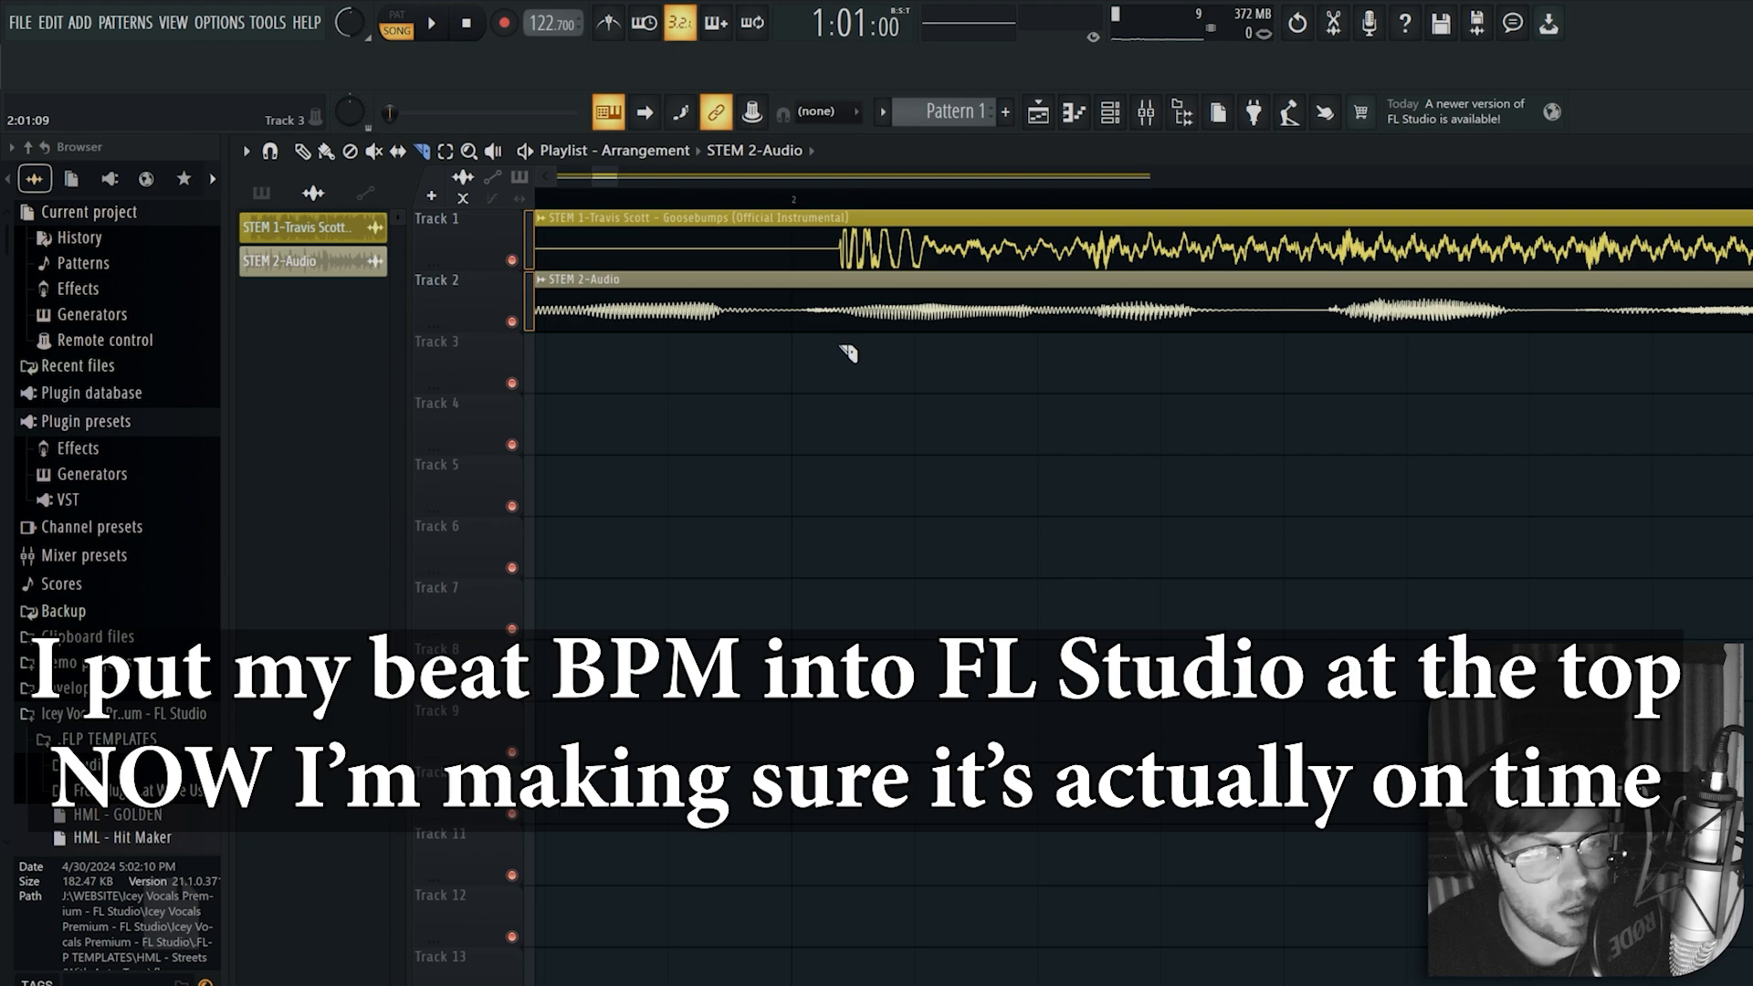
Slice both stems at the beat's first hit, removing the lead-in pieces so Tracks 1 and 2 start at bar 2
left_click_drag(846, 220, 849, 223)
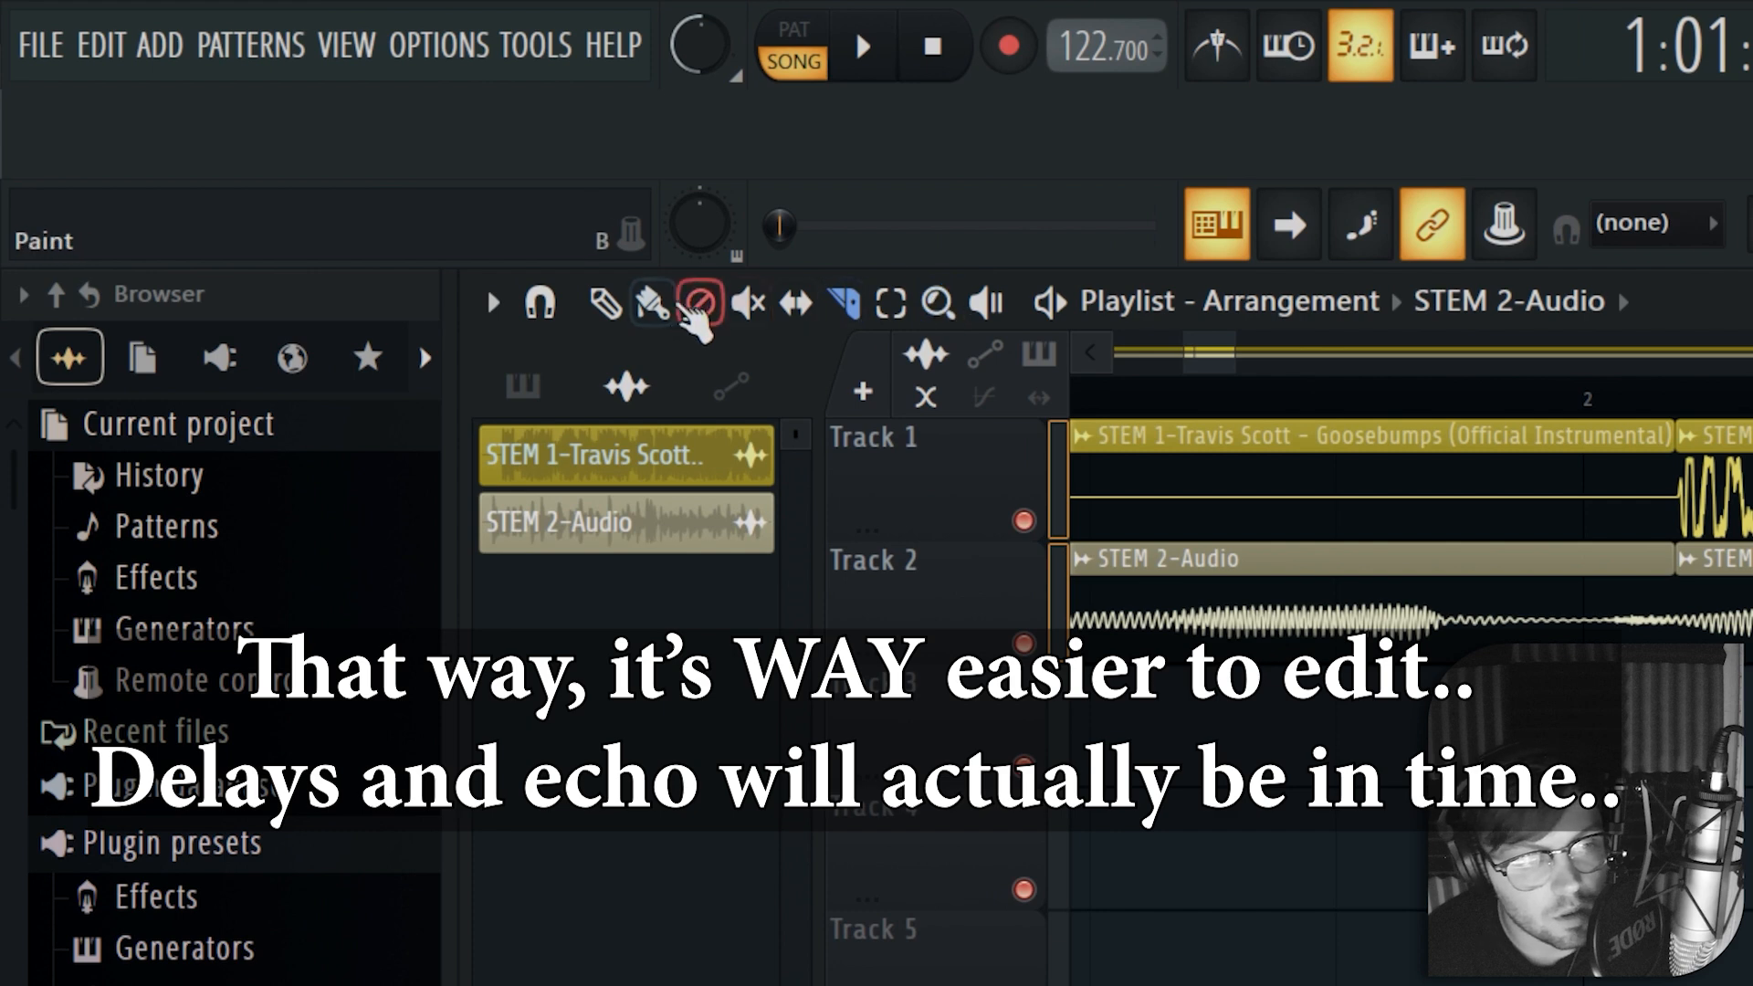
left_click(605, 309)
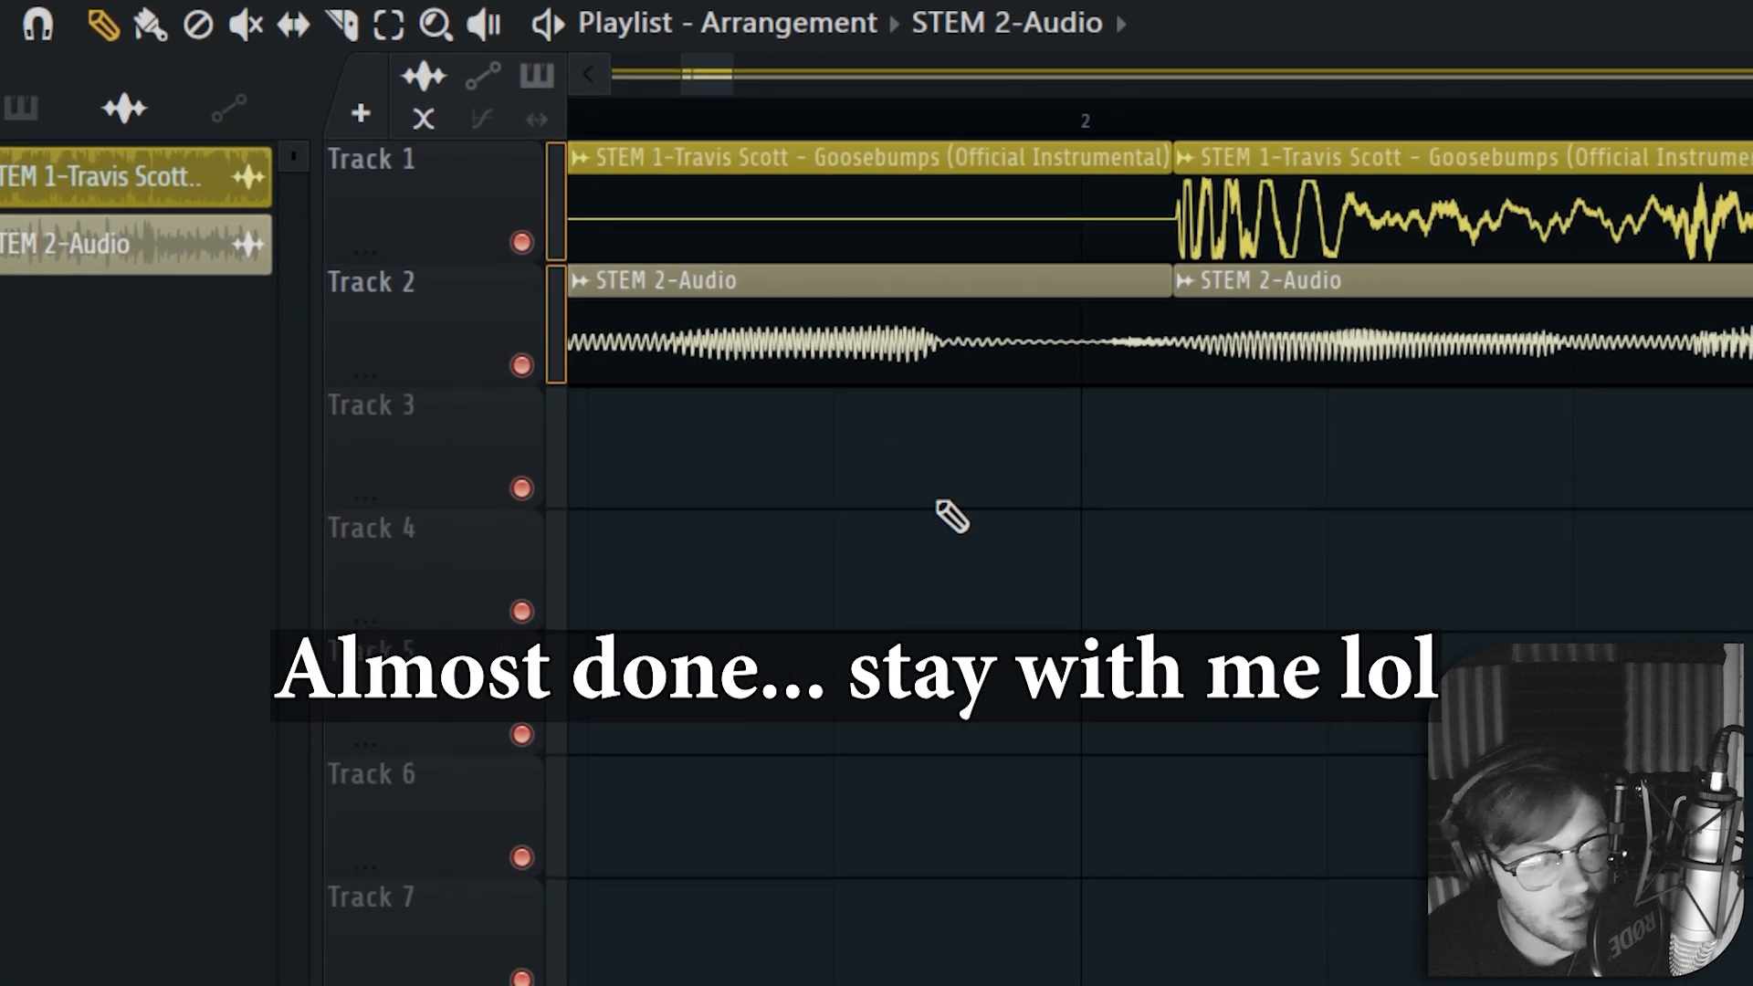
right_click(929, 343)
right_click(928, 249)
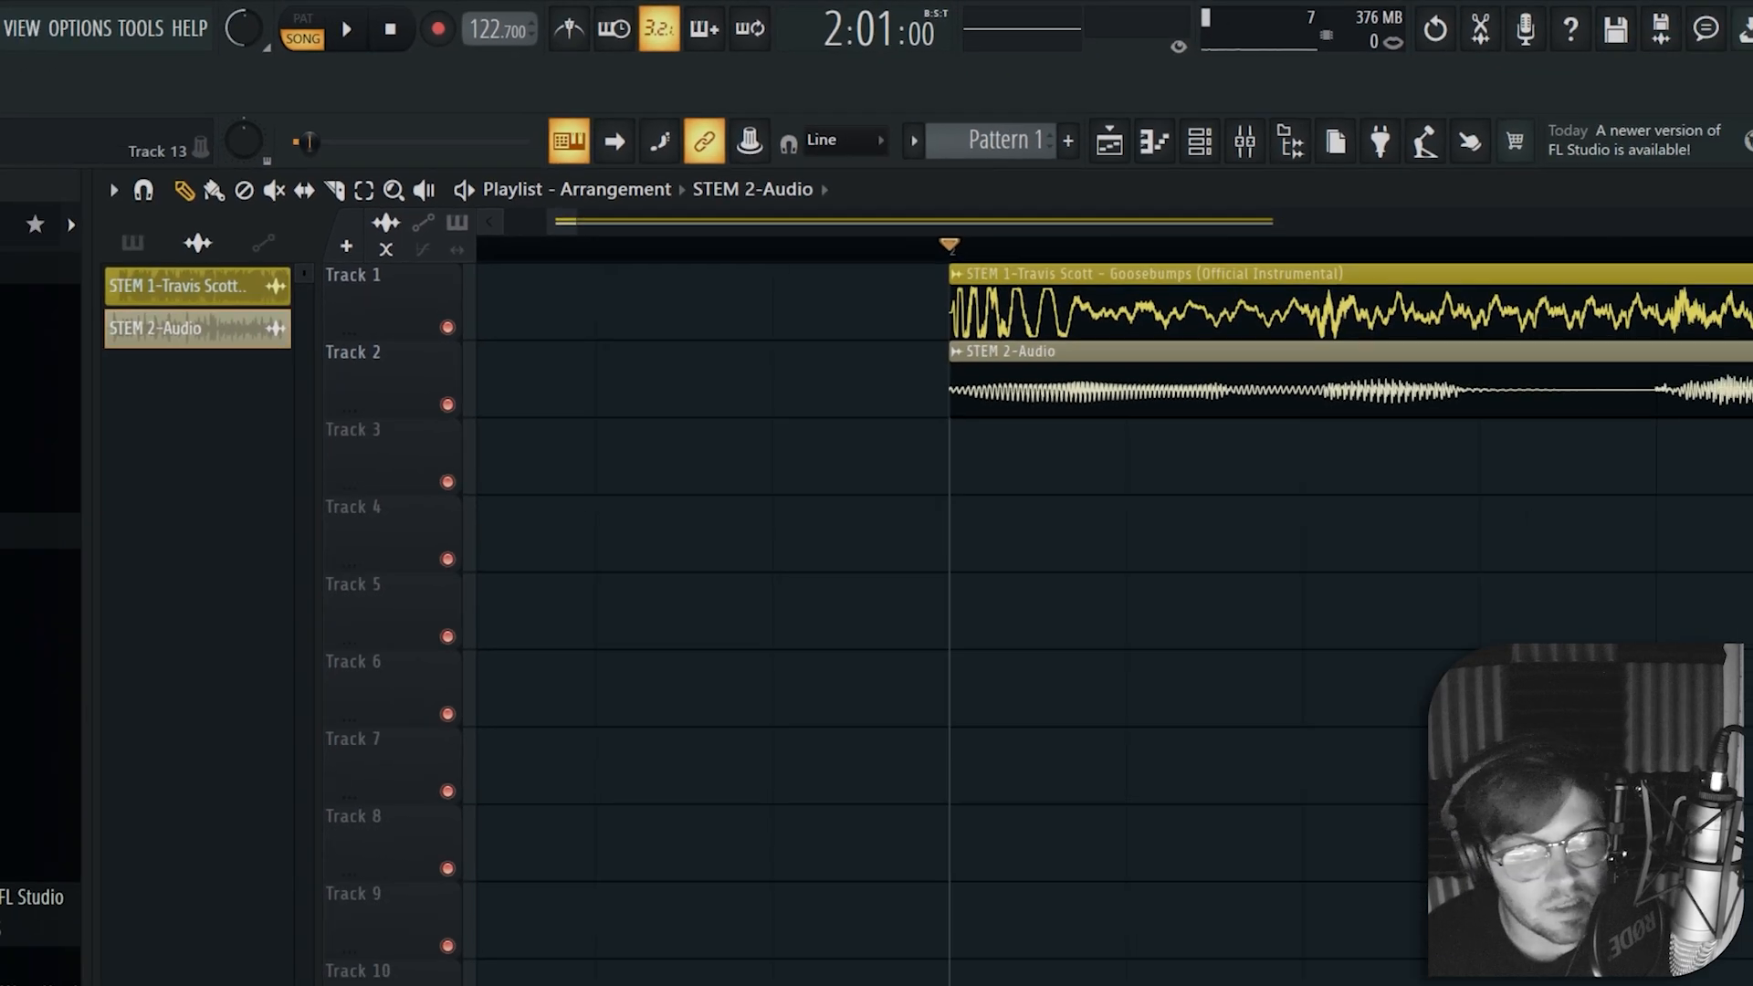
Extend the starts of both stem clips back to bar 1, keeping the beat's first hit on bar 2
left_click_drag(576, 221, 717, 222)
left_click(813, 219)
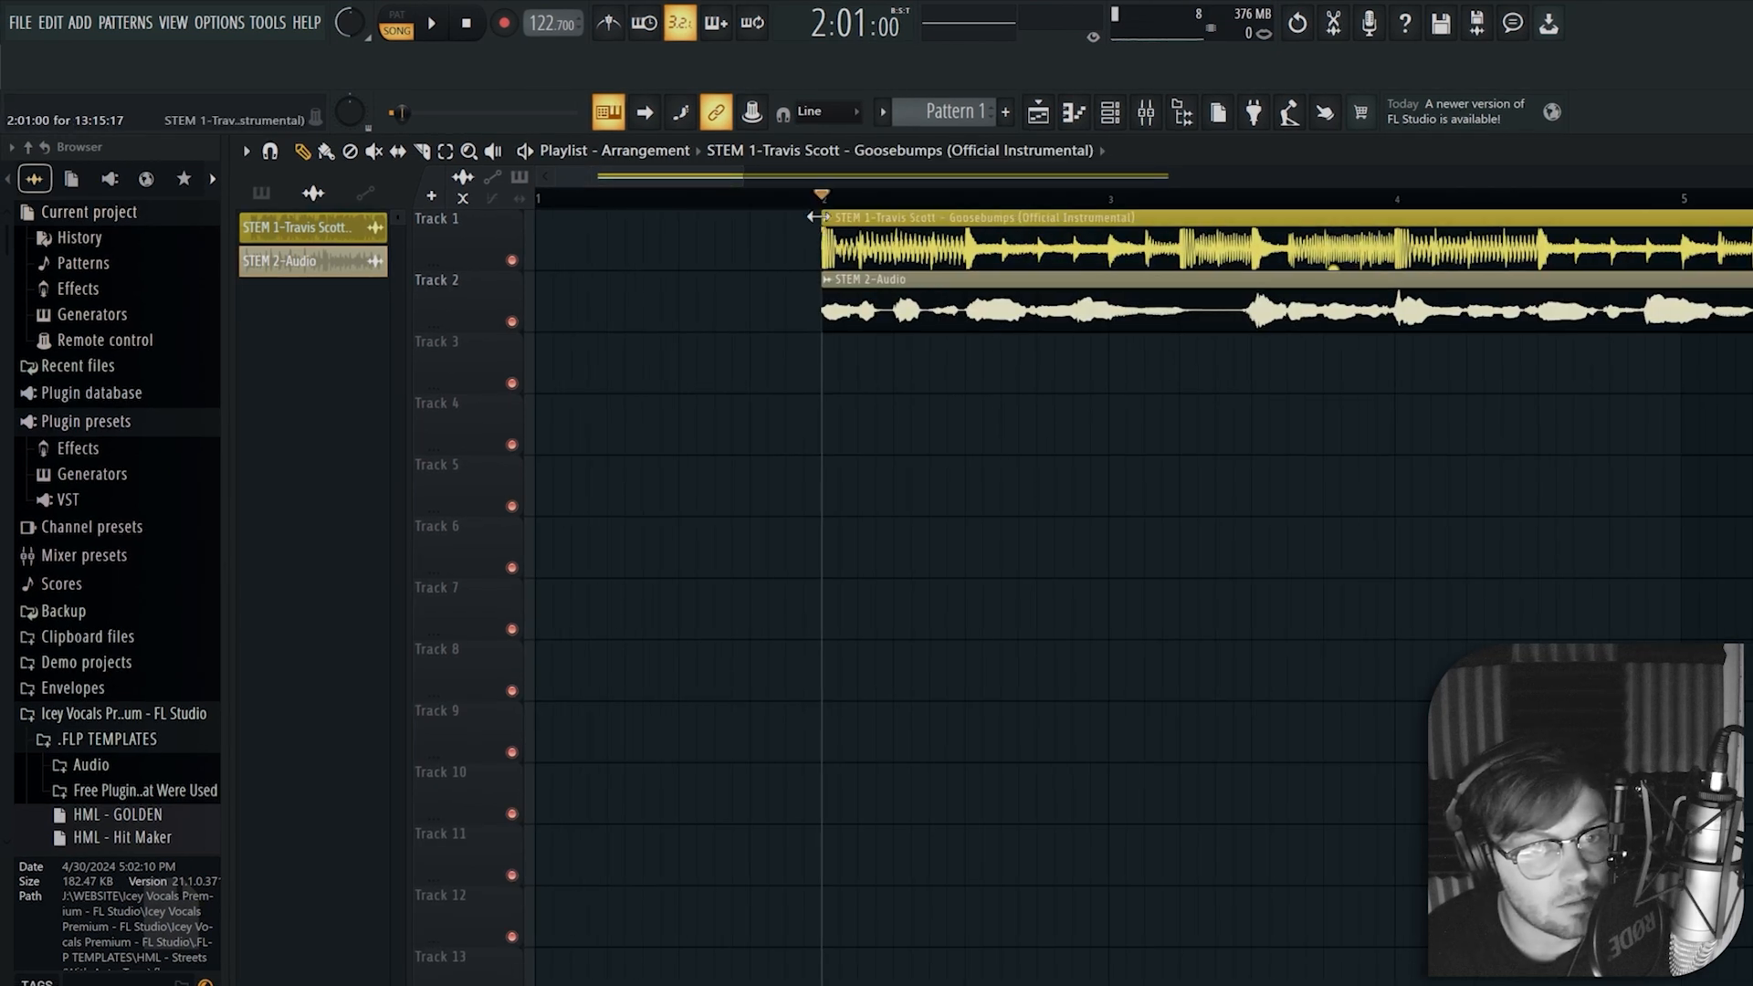
left_click_drag(911, 219, 697, 220)
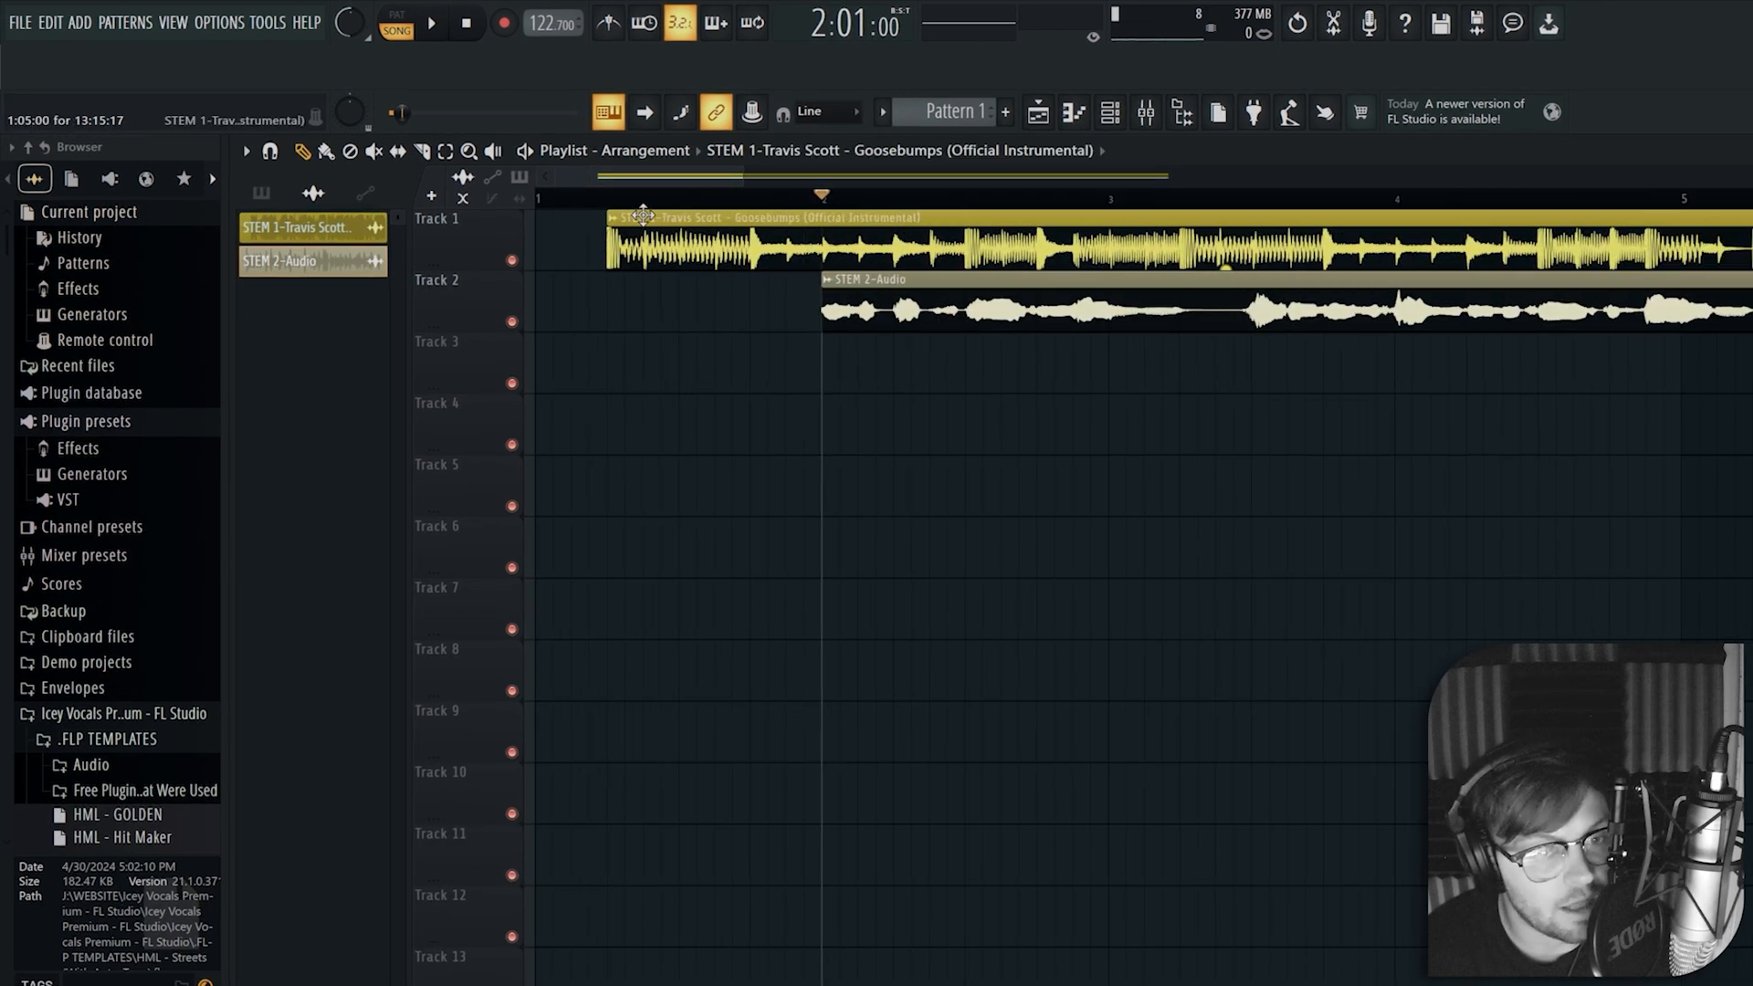
key("ctrl+z")
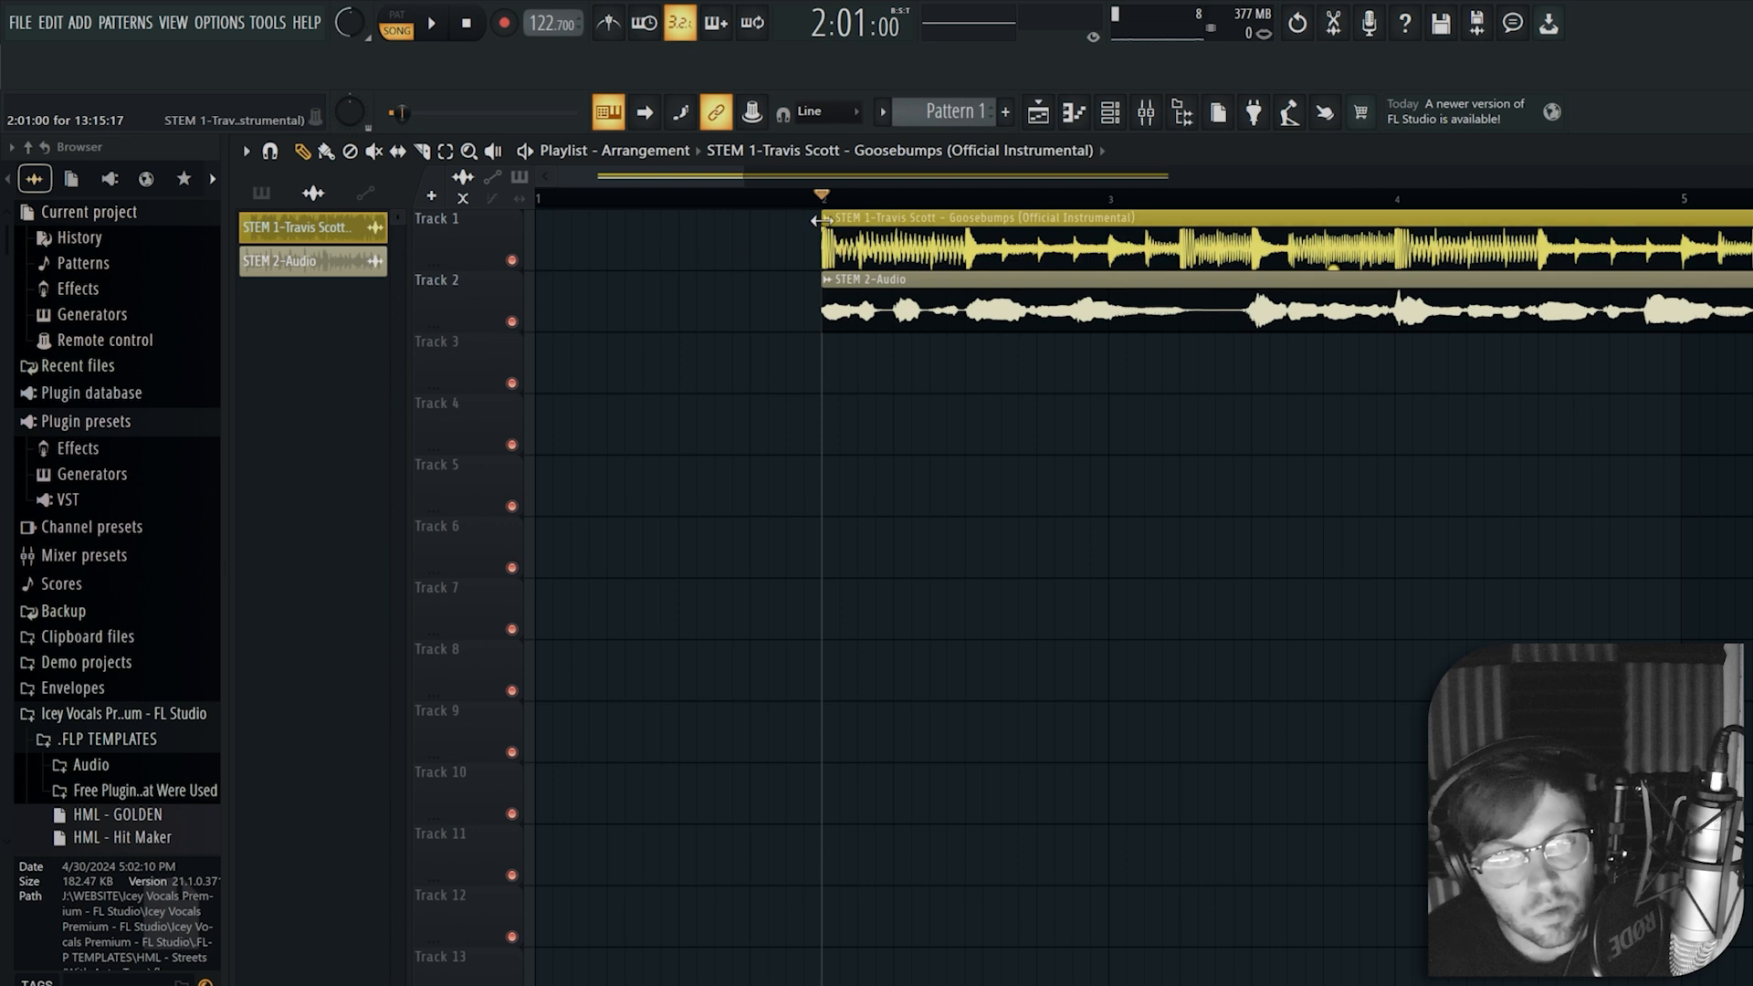
left_click_drag(812, 219, 537, 217)
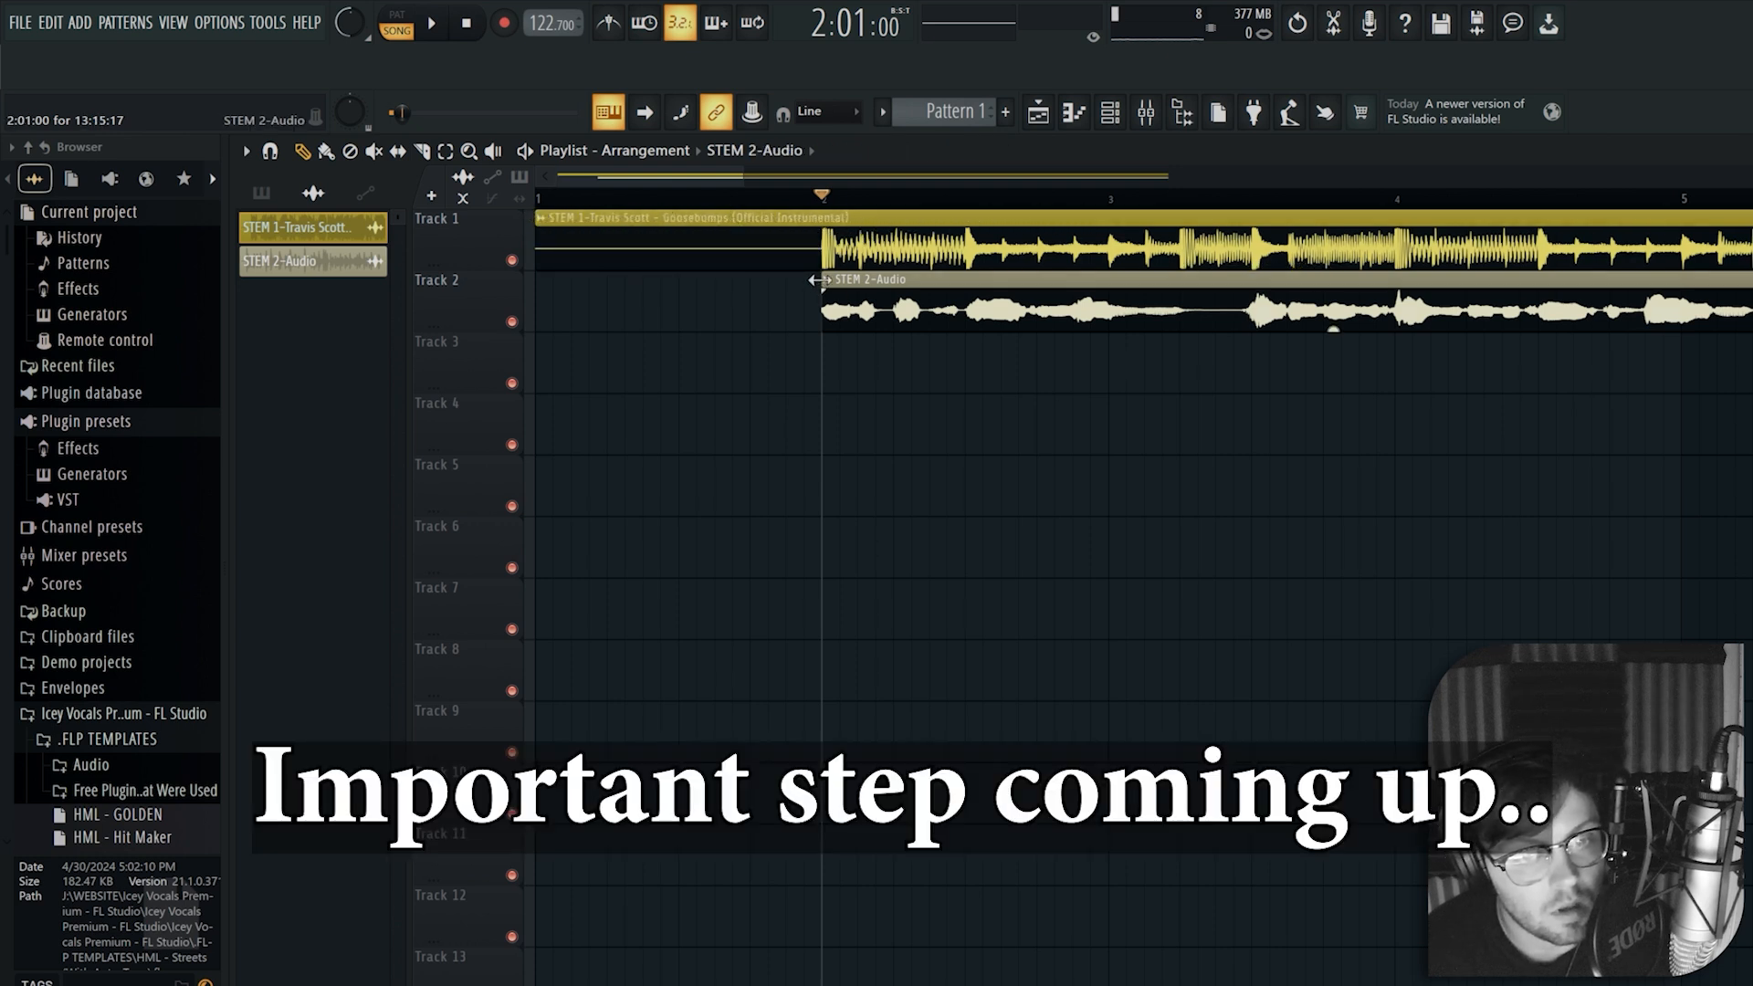
left_click_drag(823, 279, 538, 280)
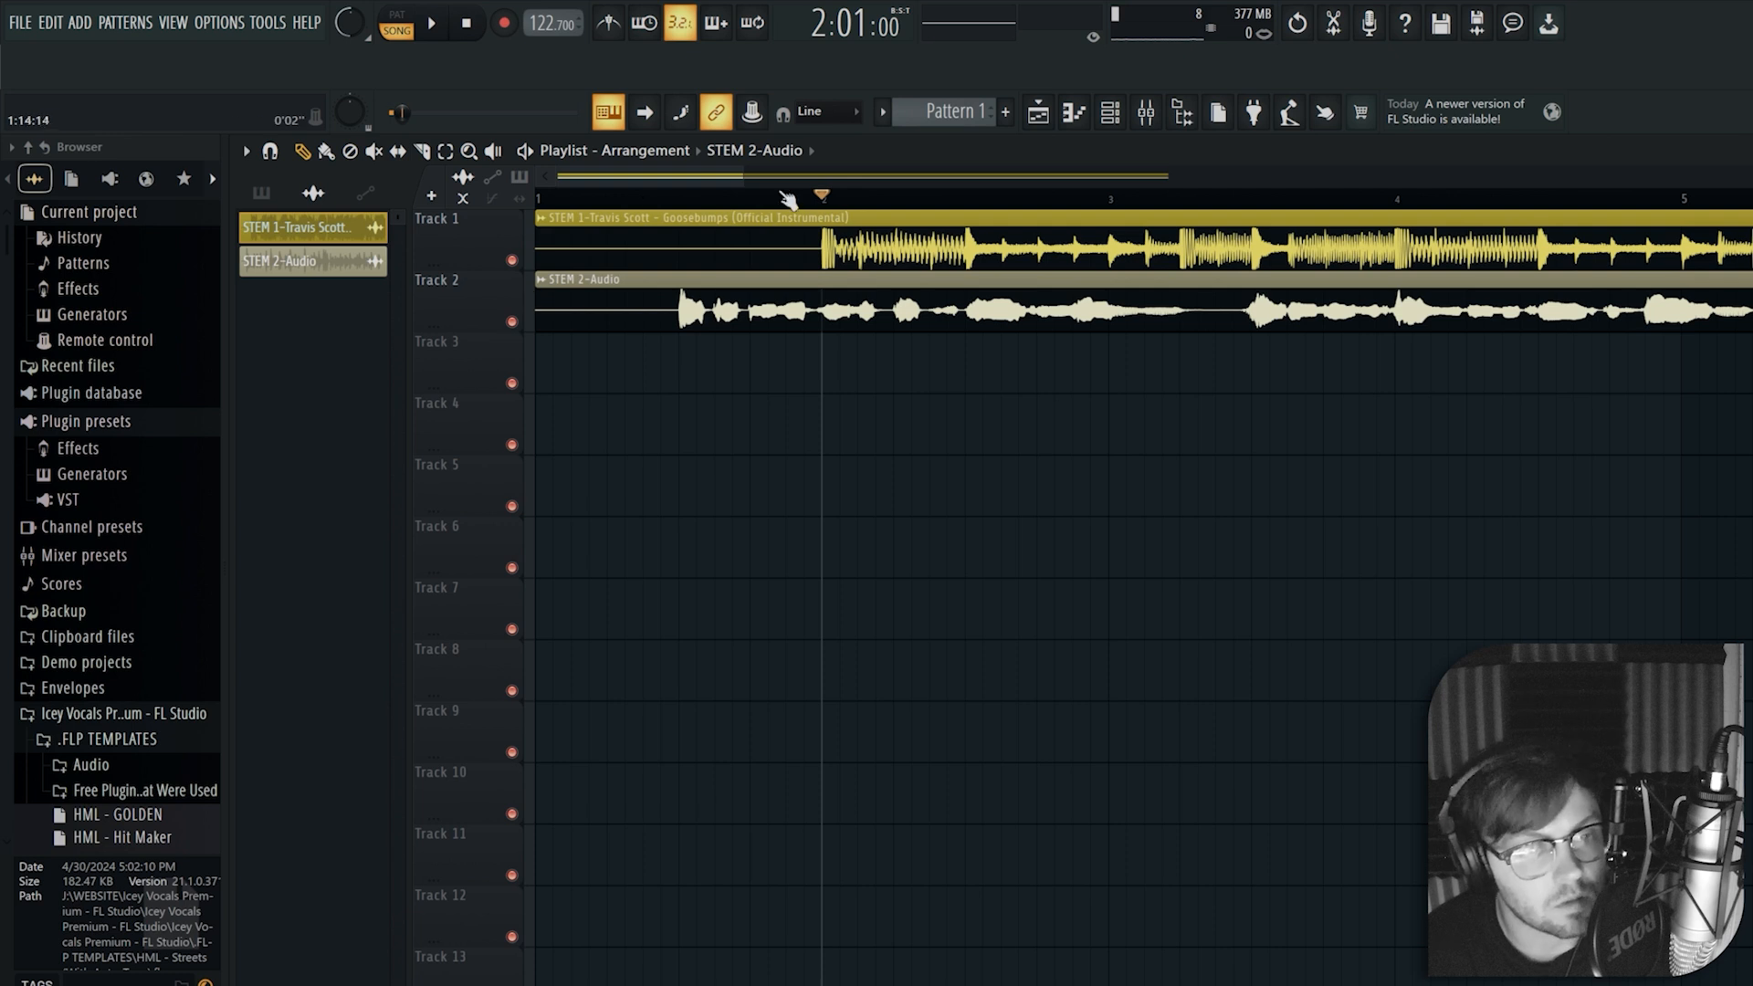
Play the arrangement from bar 1 to check the timing of the beat and vocal
left_click_drag(804, 192, 538, 195)
key("space")
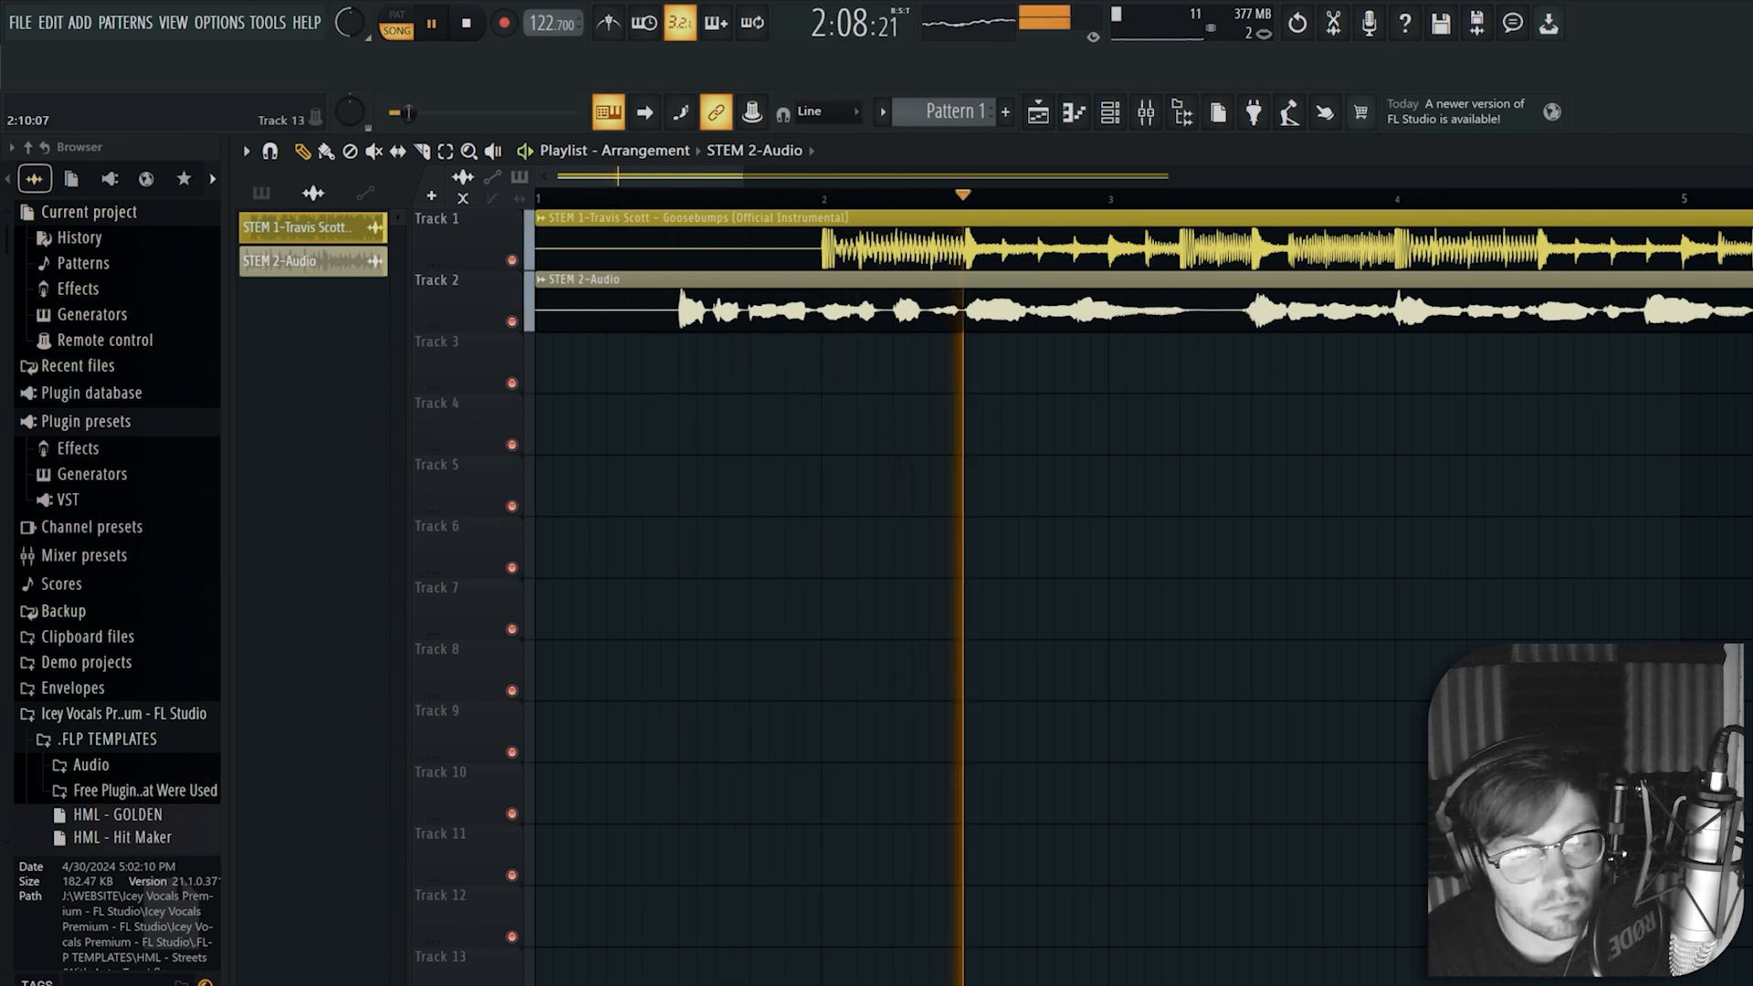
key("space")
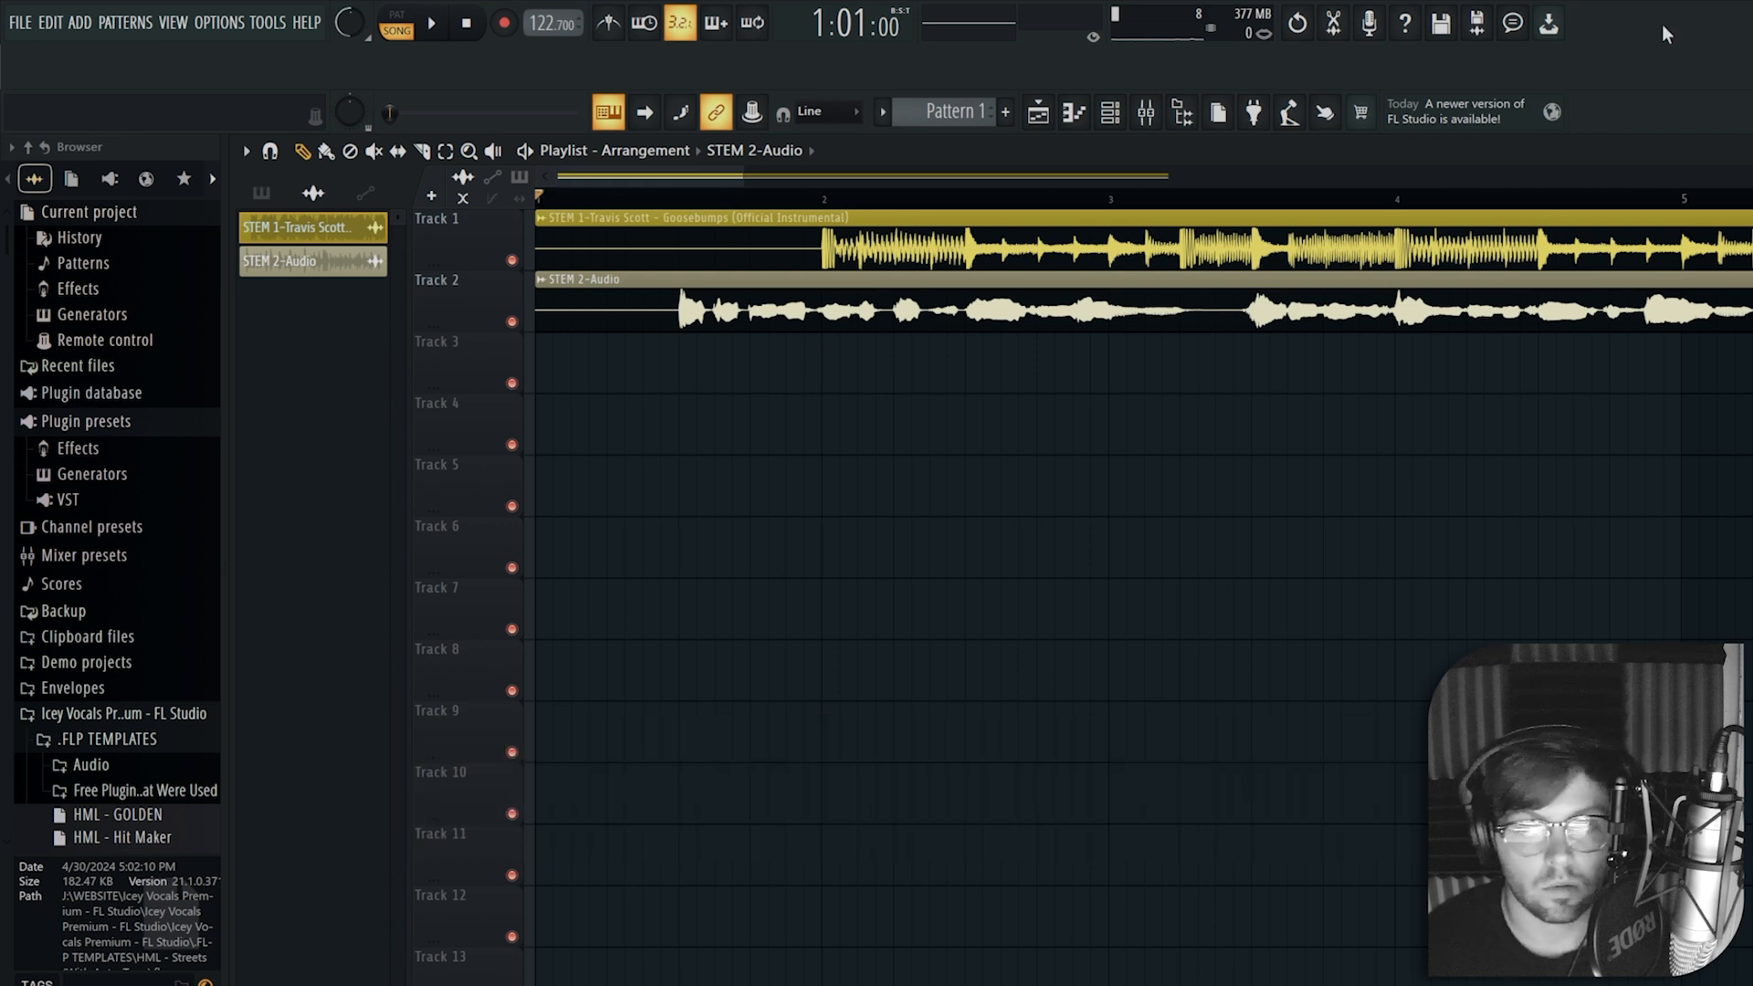
Route the STEM 1 beat clip to mixer Insert 1 and the STEM 2-Audio clip to Insert 2
double_click(829, 217)
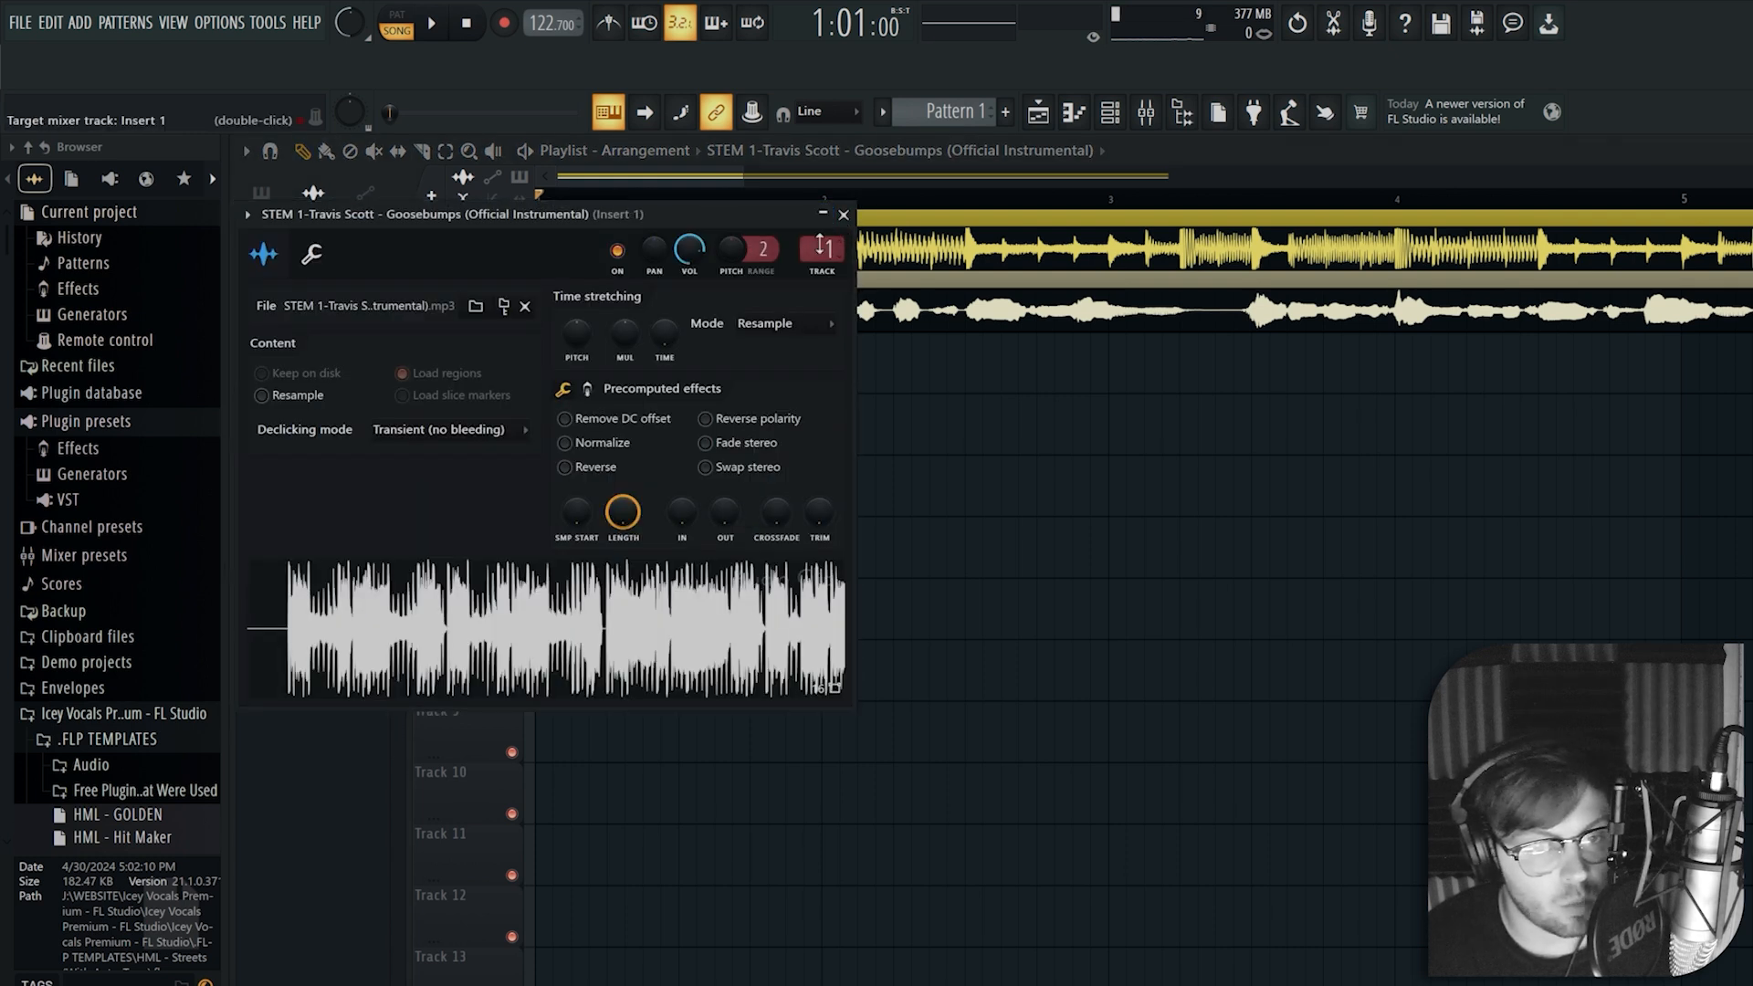
left_click(843, 214)
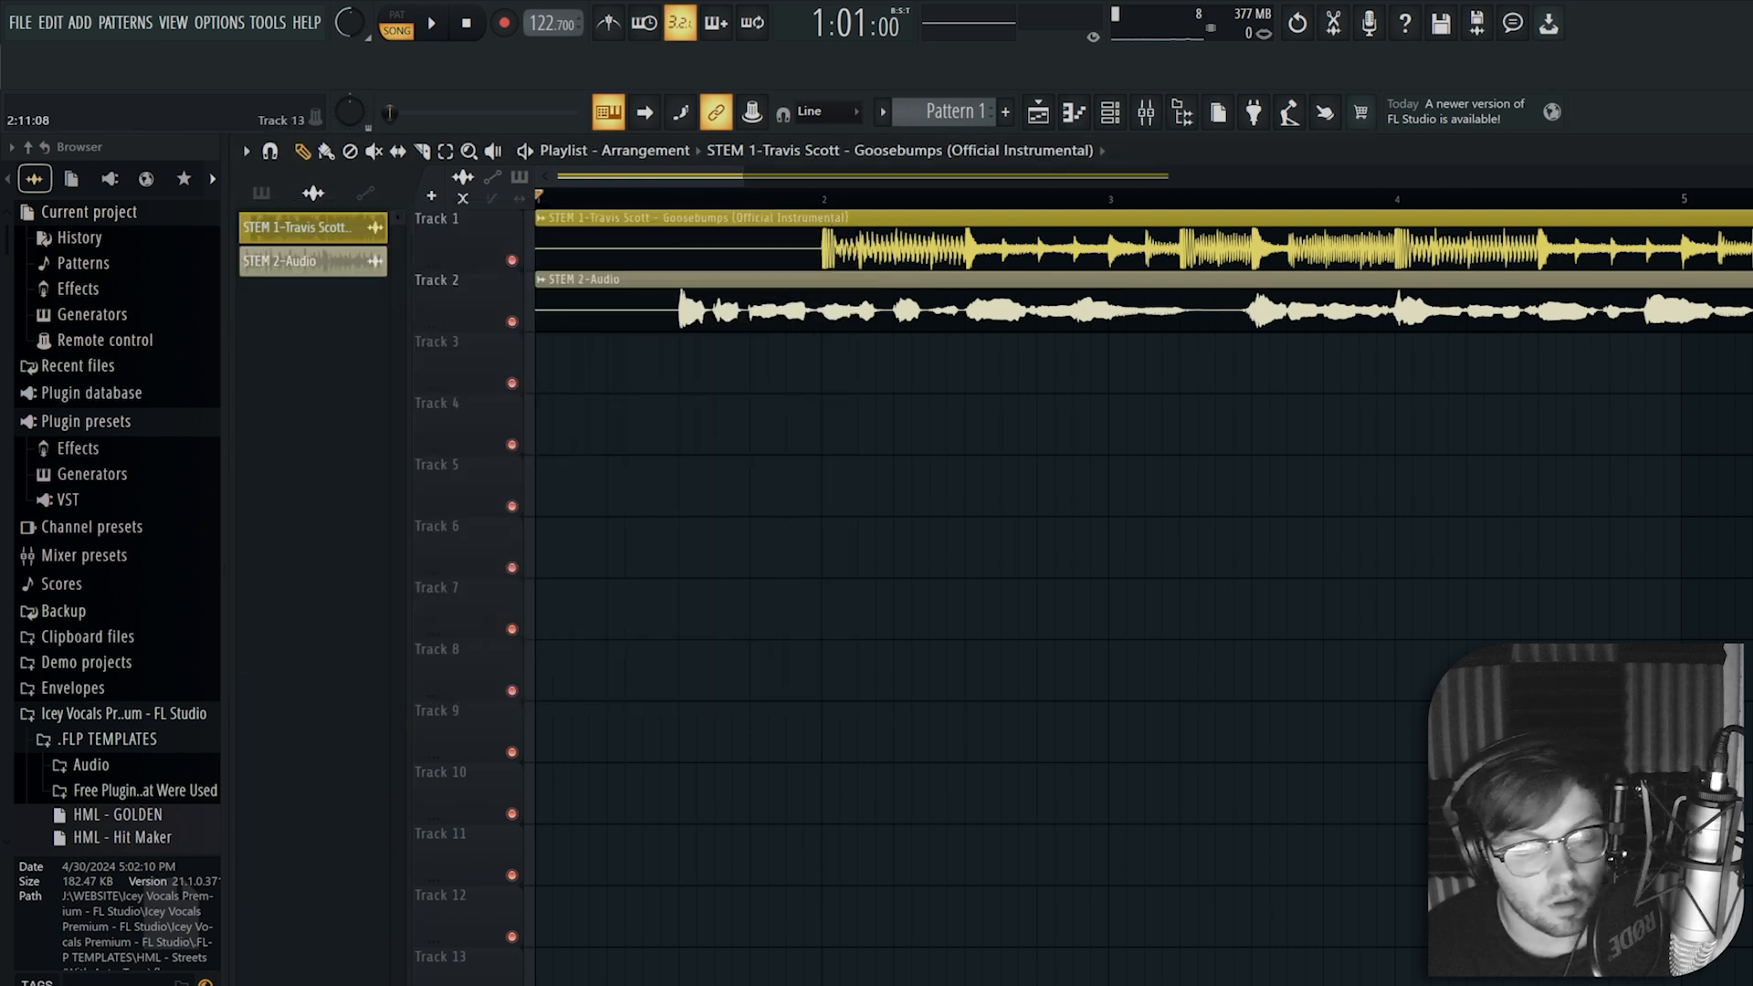
double_click(793, 284)
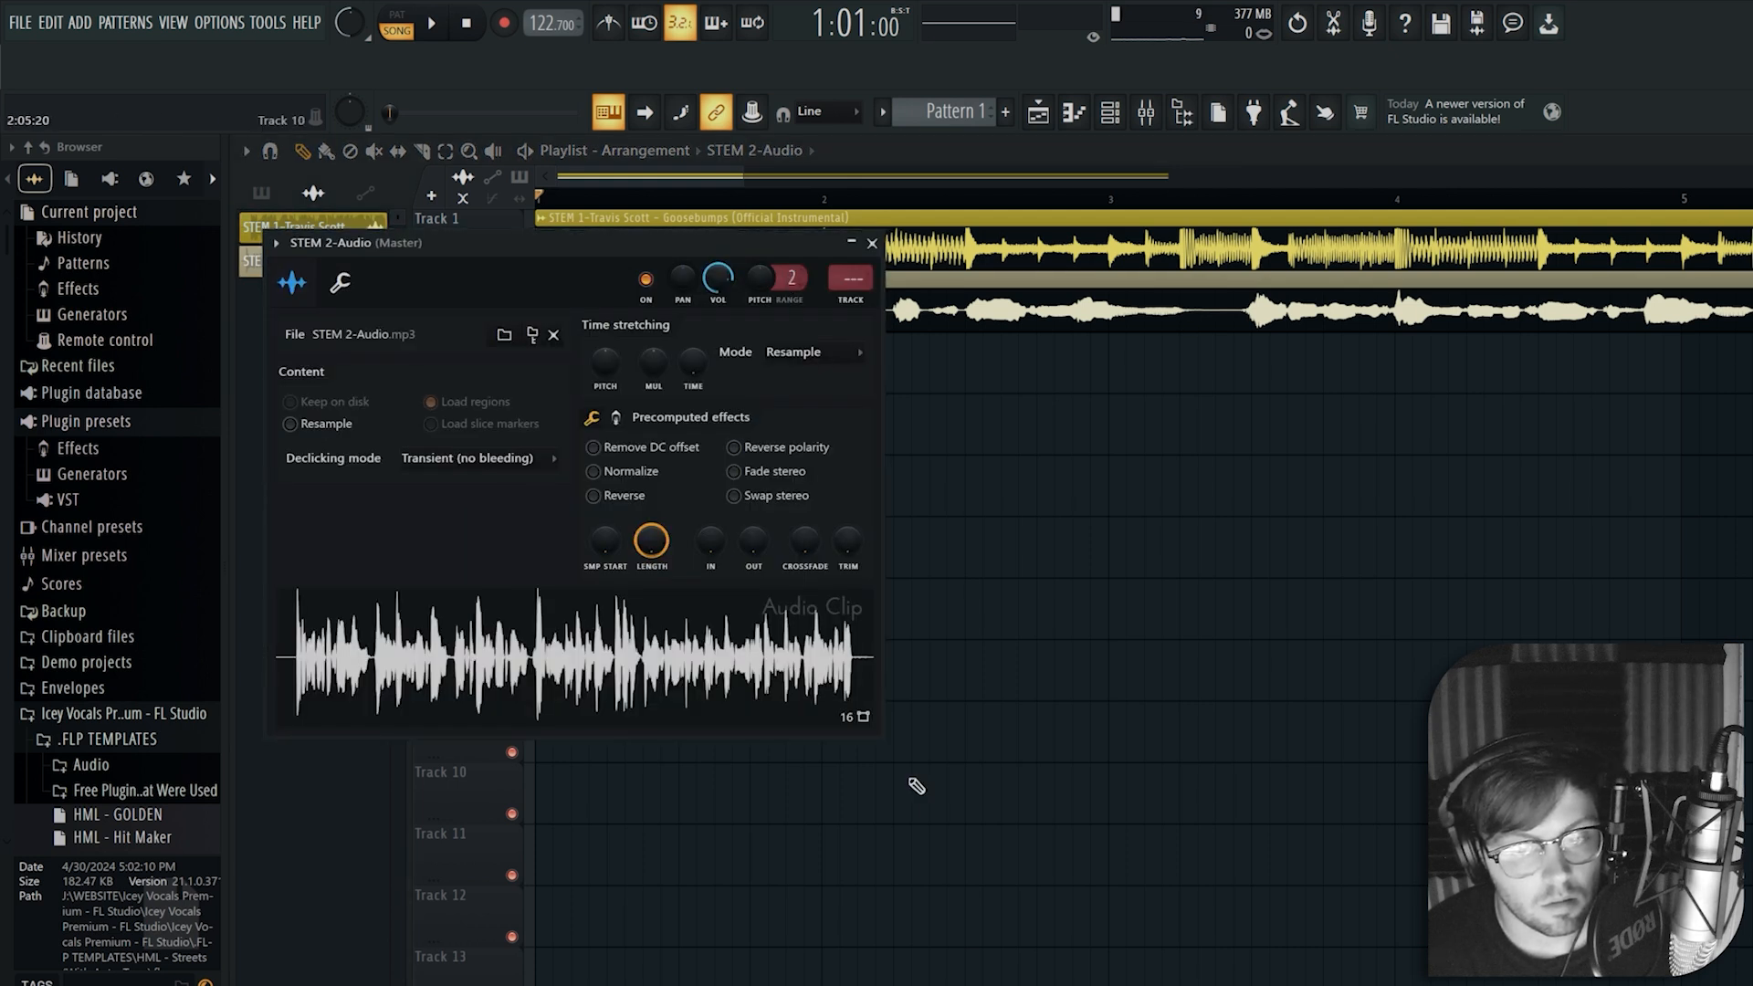
left_click(871, 243)
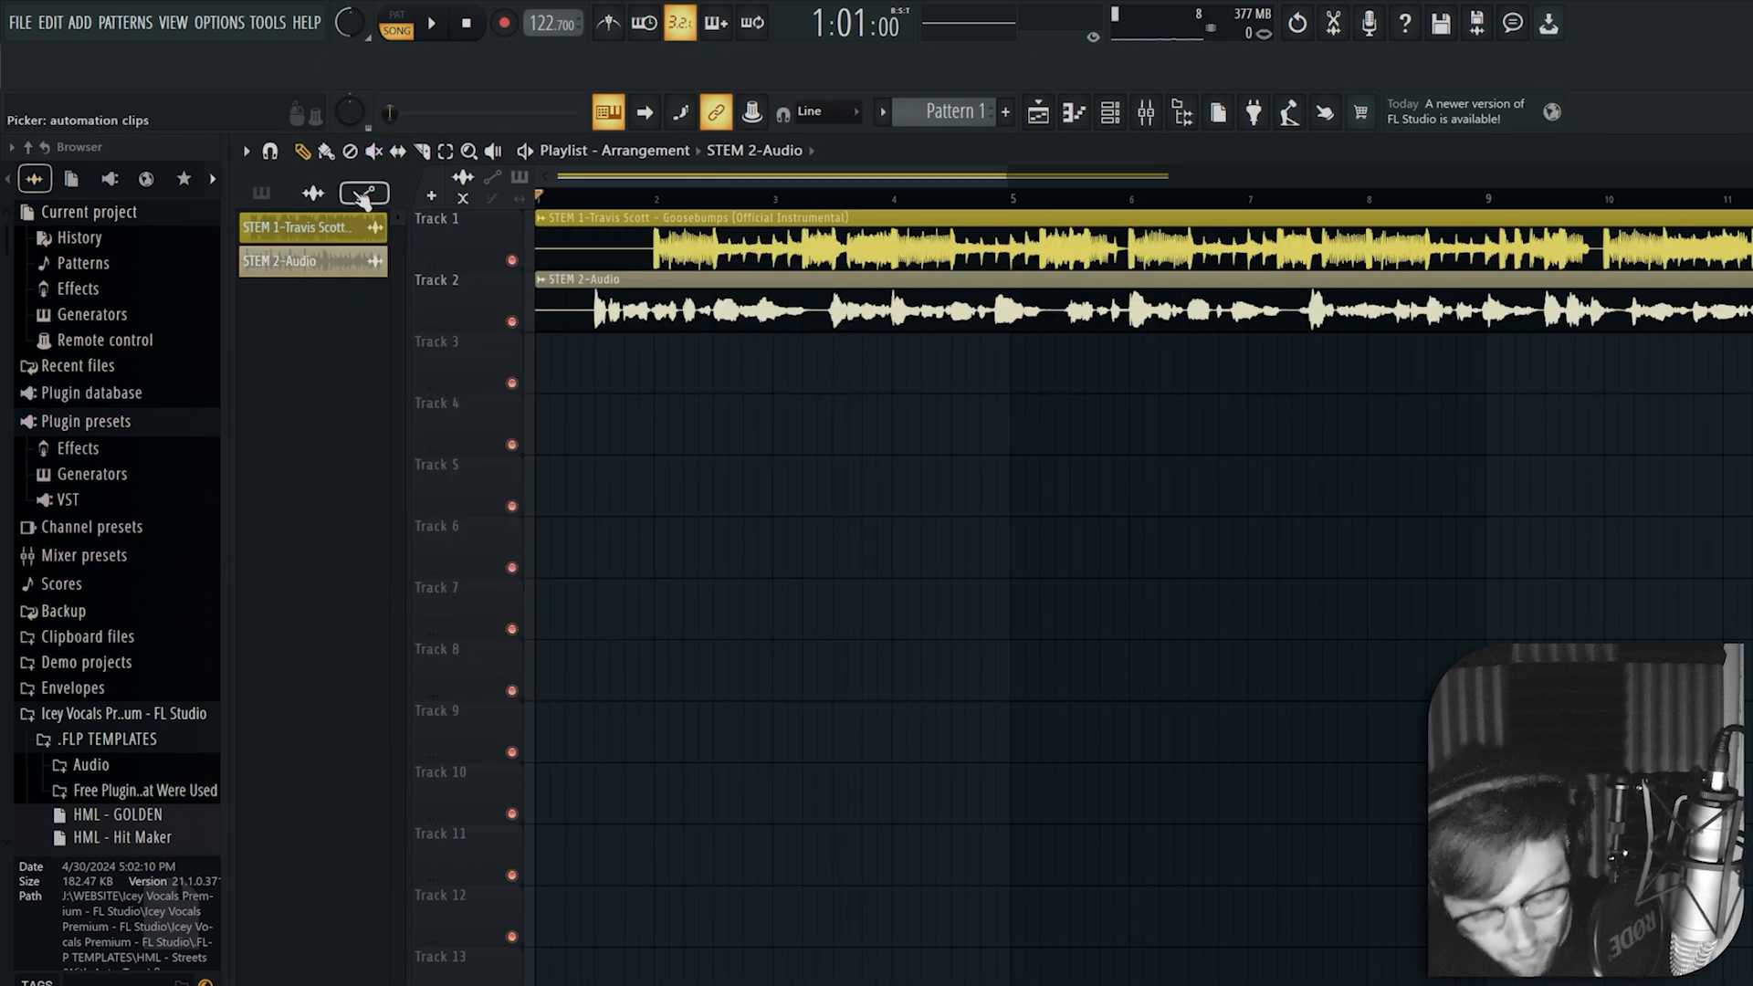
In the mixer, rename Insert 1 to BEAT in red and Insert 2 to VOCALS in green
key("F9")
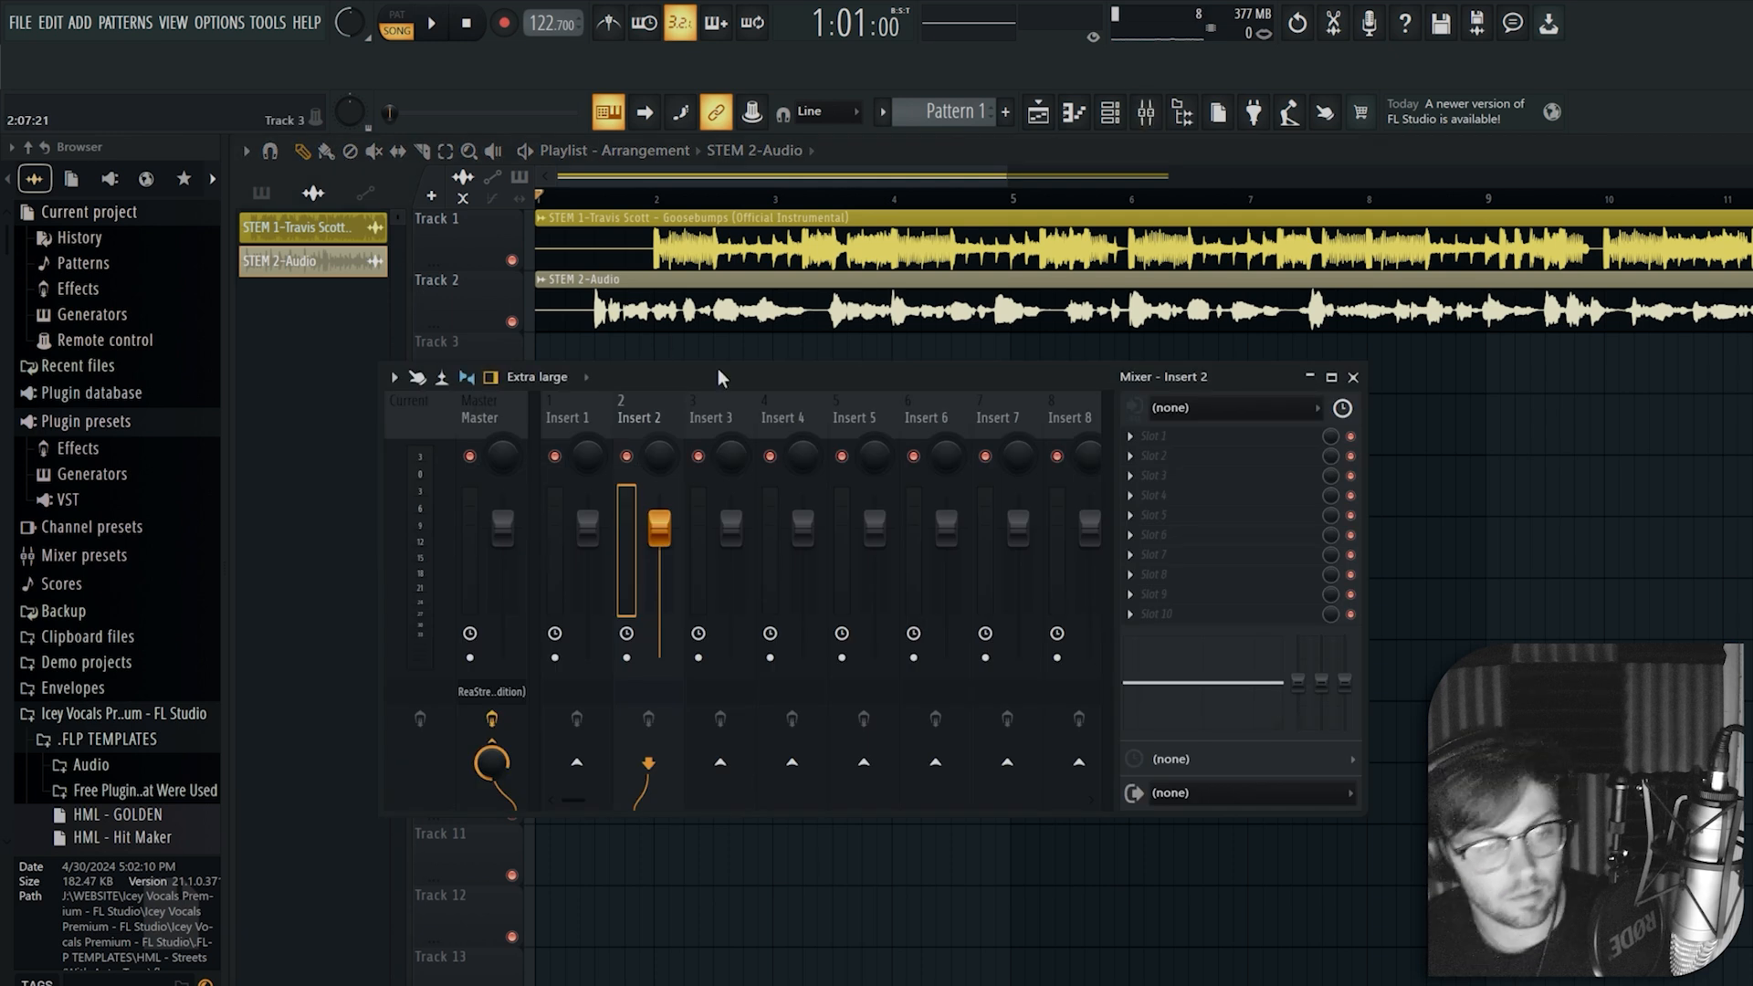
left_click_drag(764, 379, 898, 334)
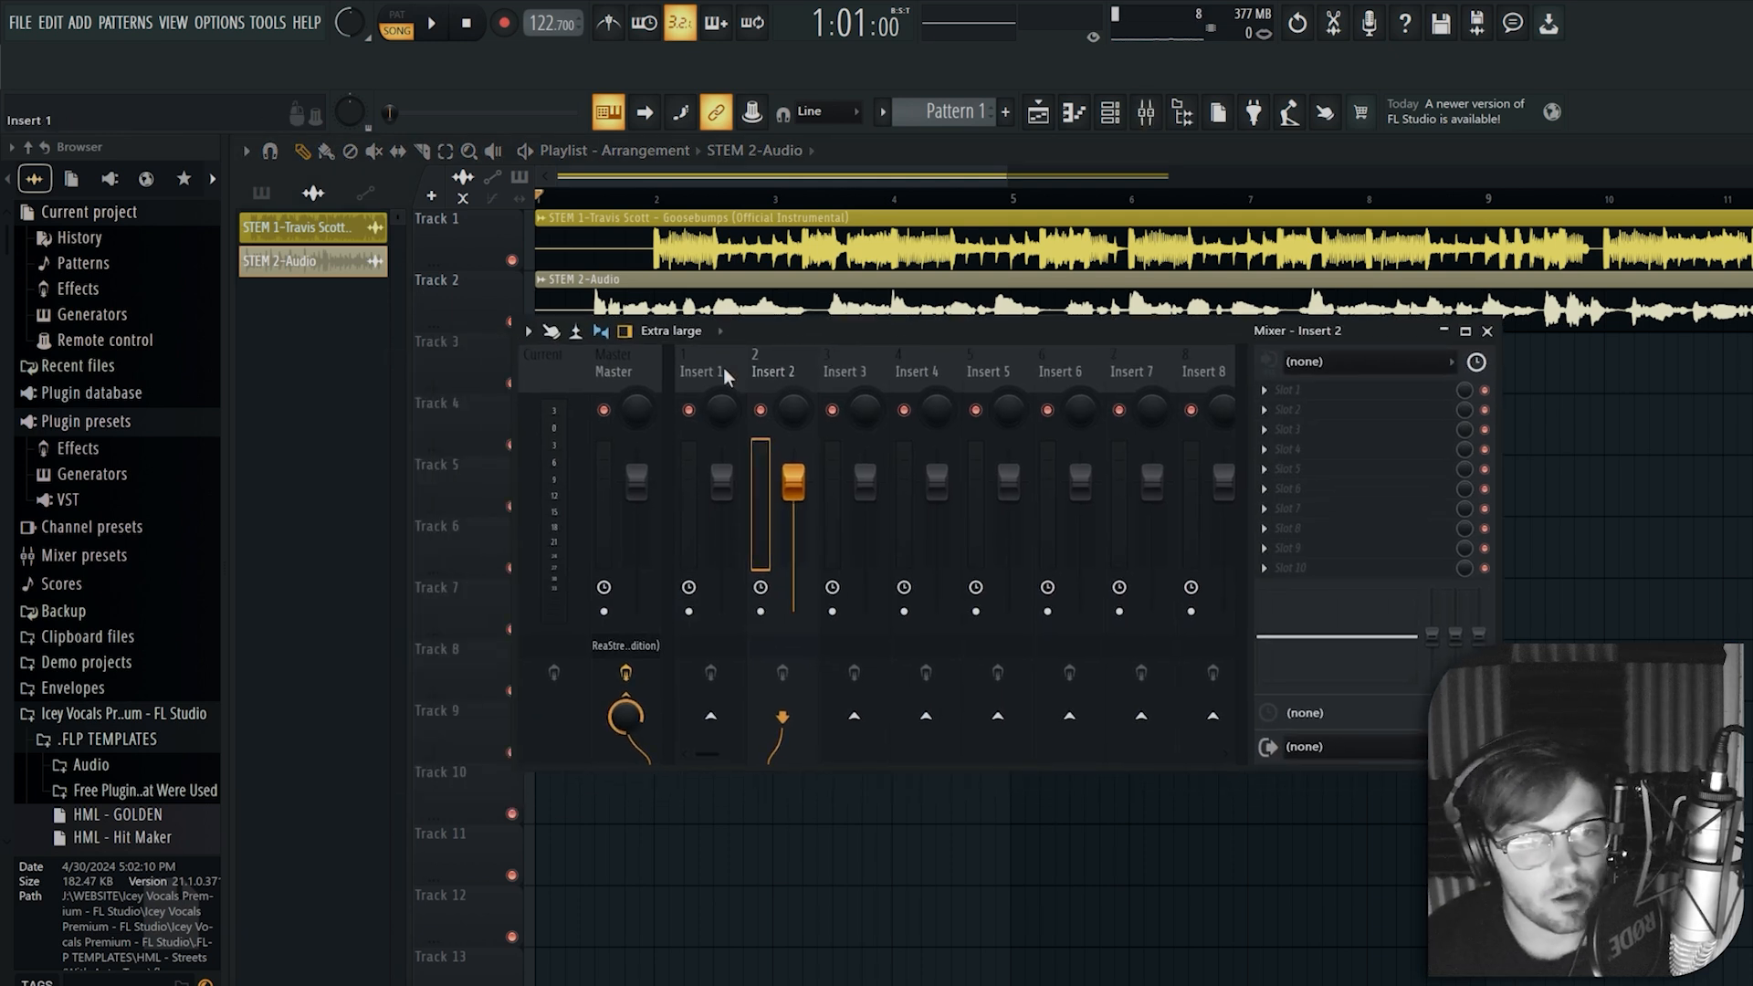
left_click(693, 367)
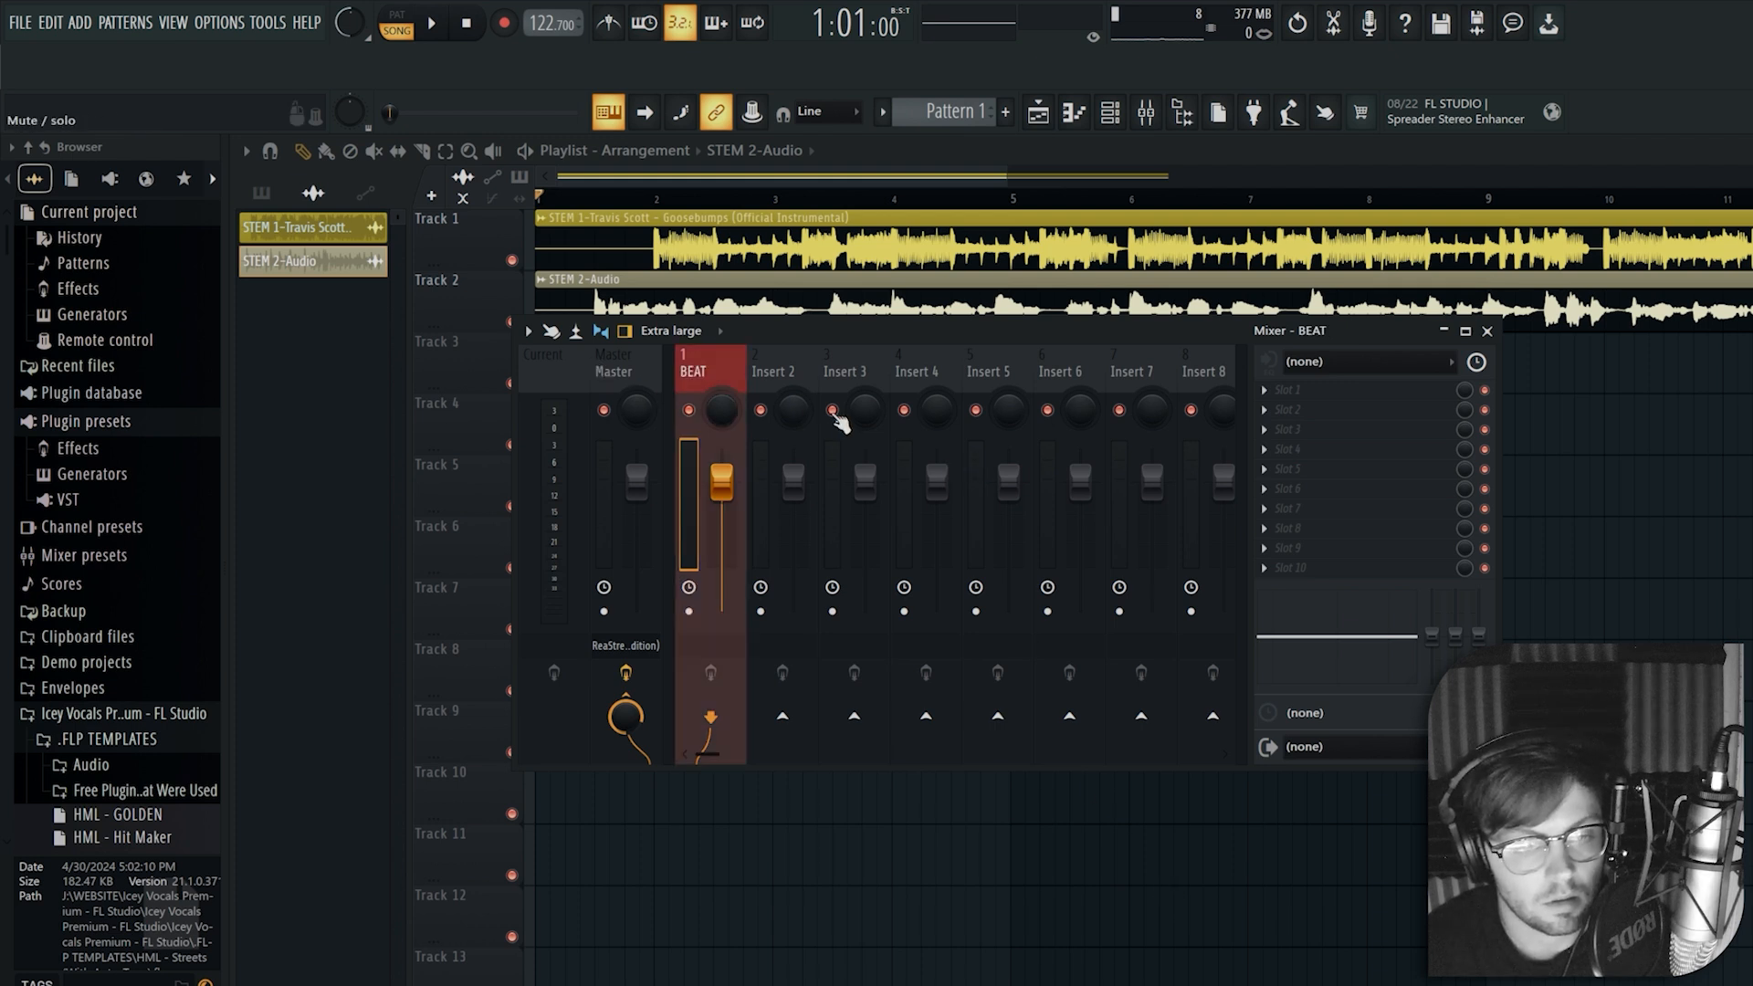
left_click(780, 377)
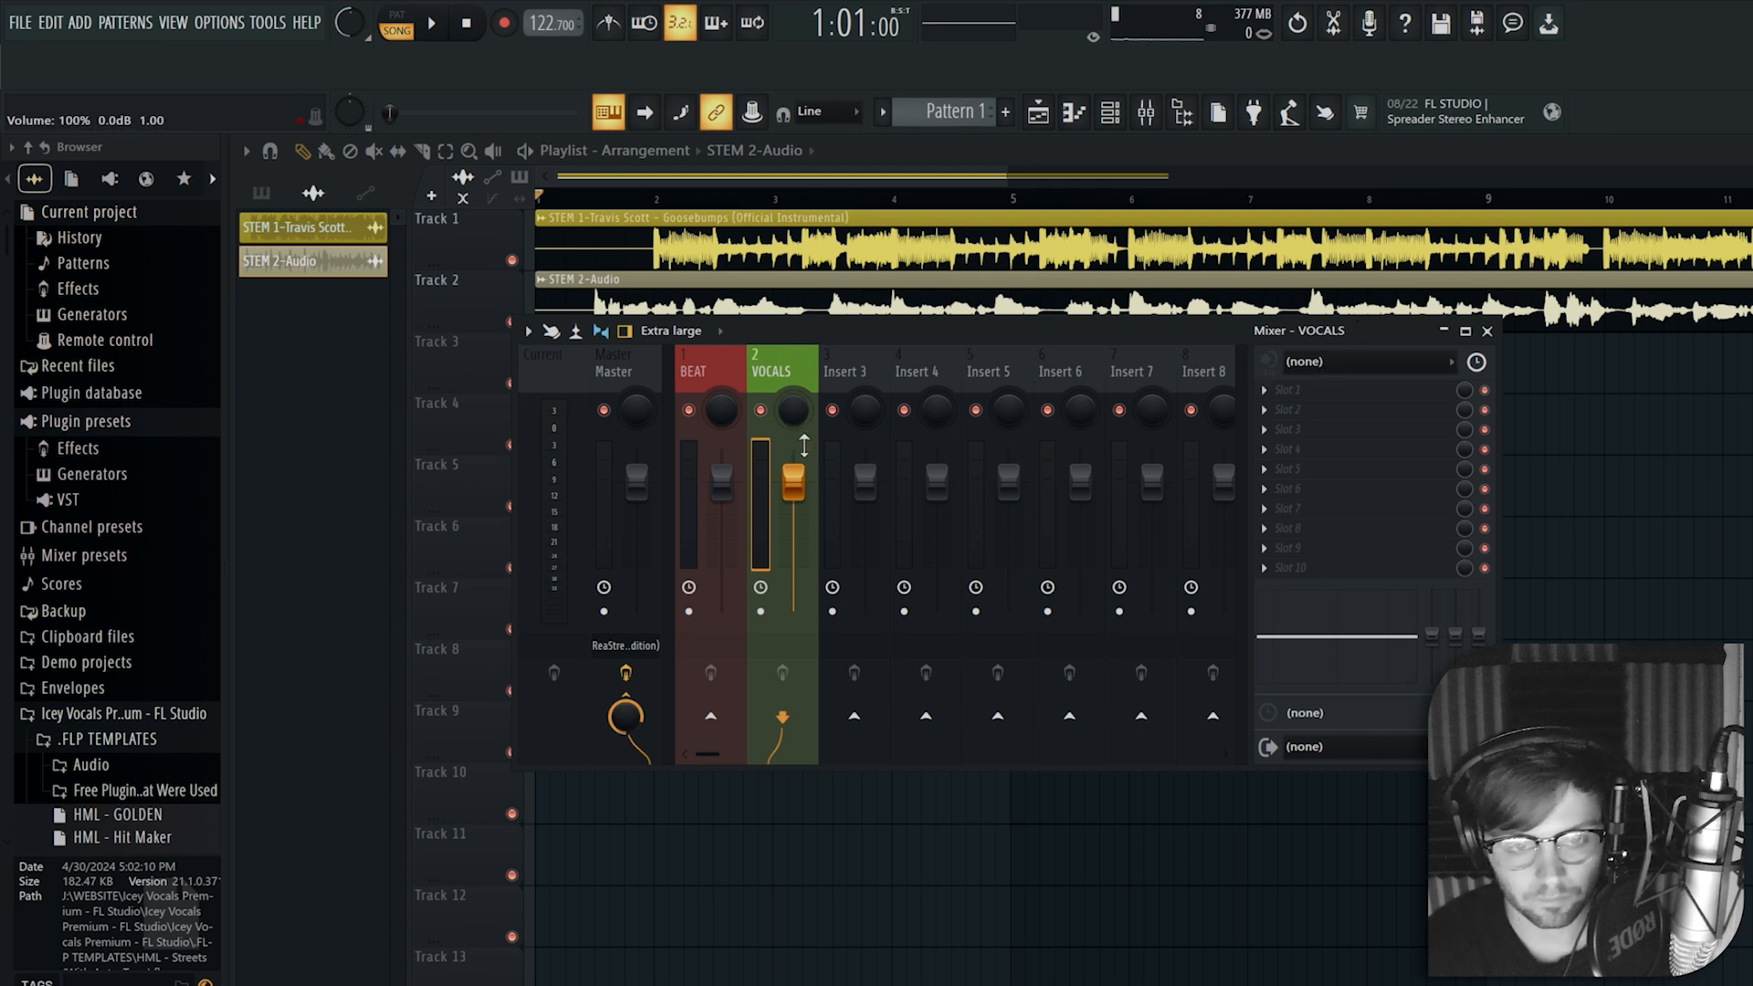
Balance the levels during playback with BEAT at -8.0 dB and VOCALS at -1.2 dB, and lower the Master to -2.9 dB
left_click(736, 500)
key("space")
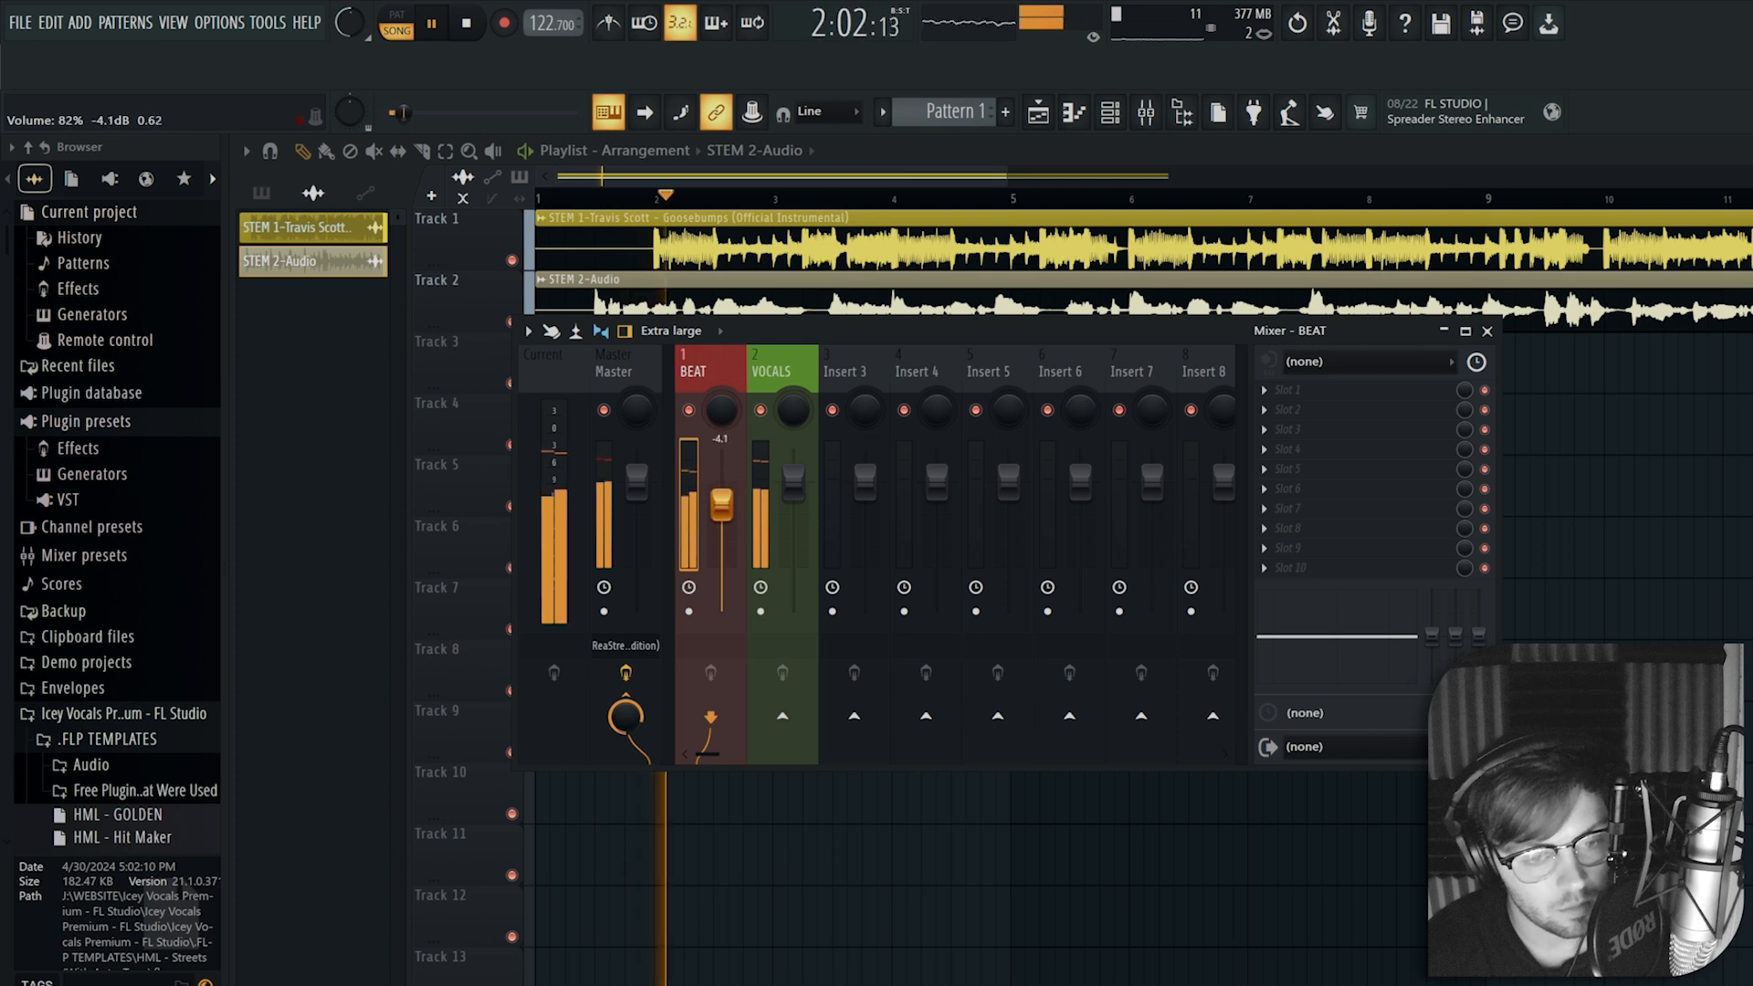
left_click_drag(721, 482, 721, 522)
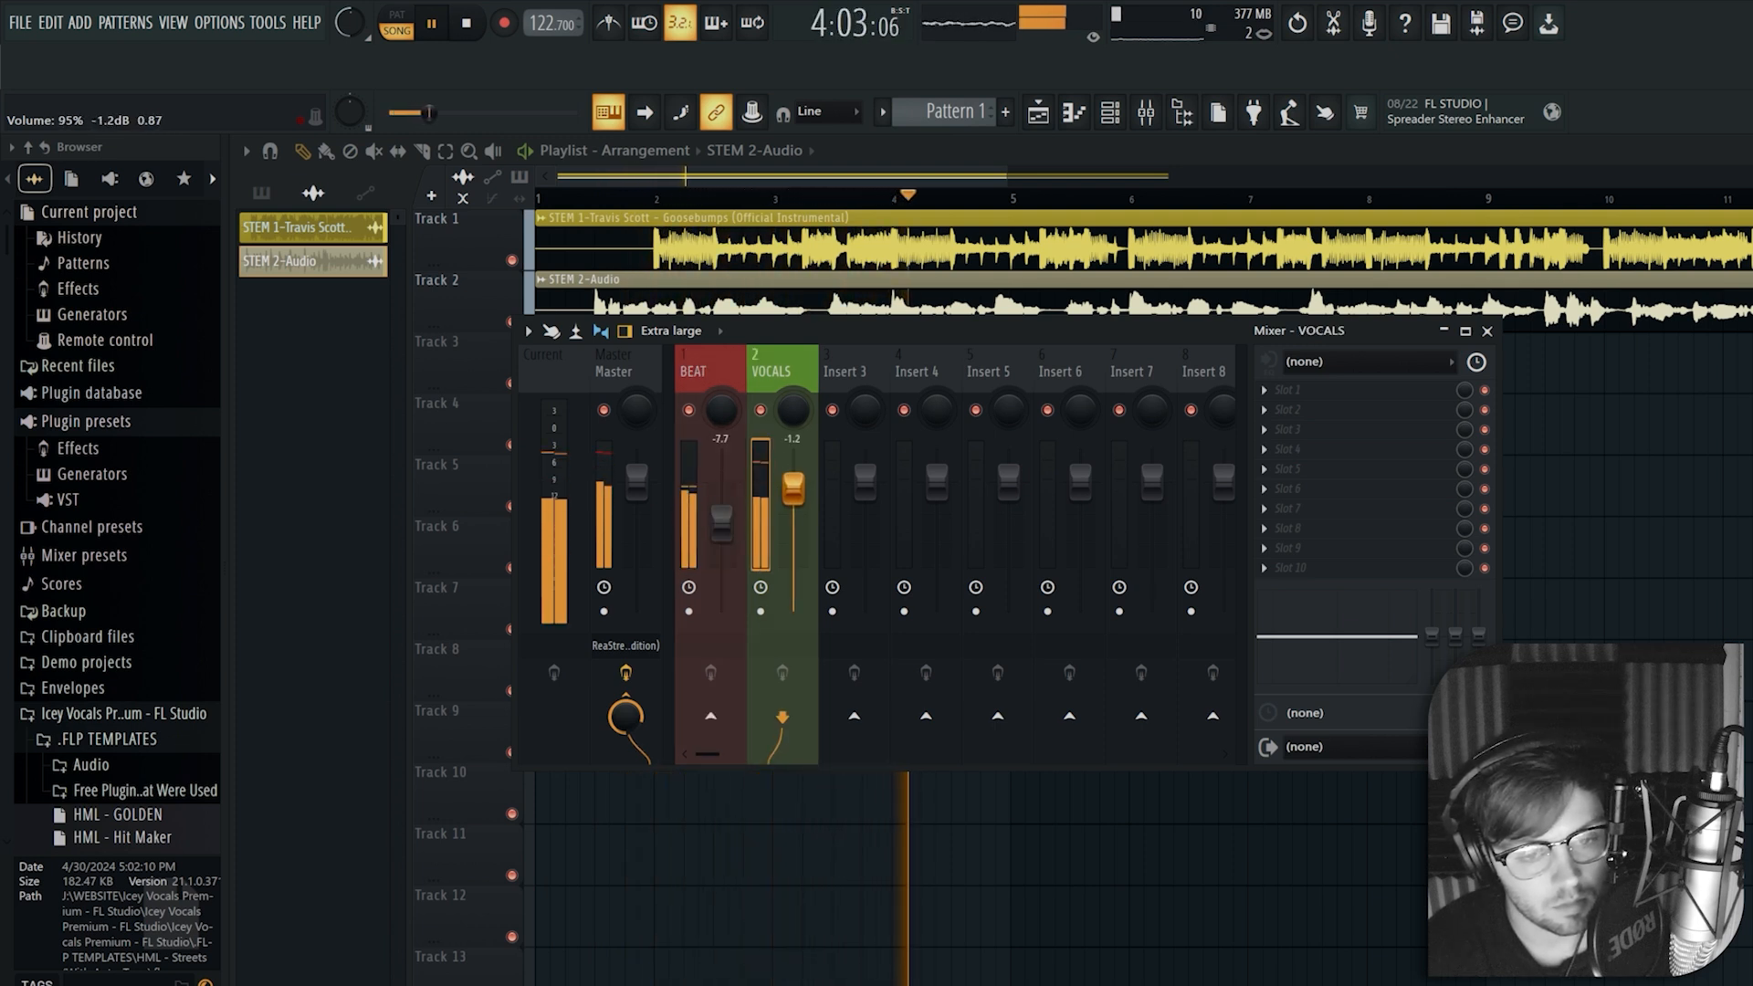
key("space")
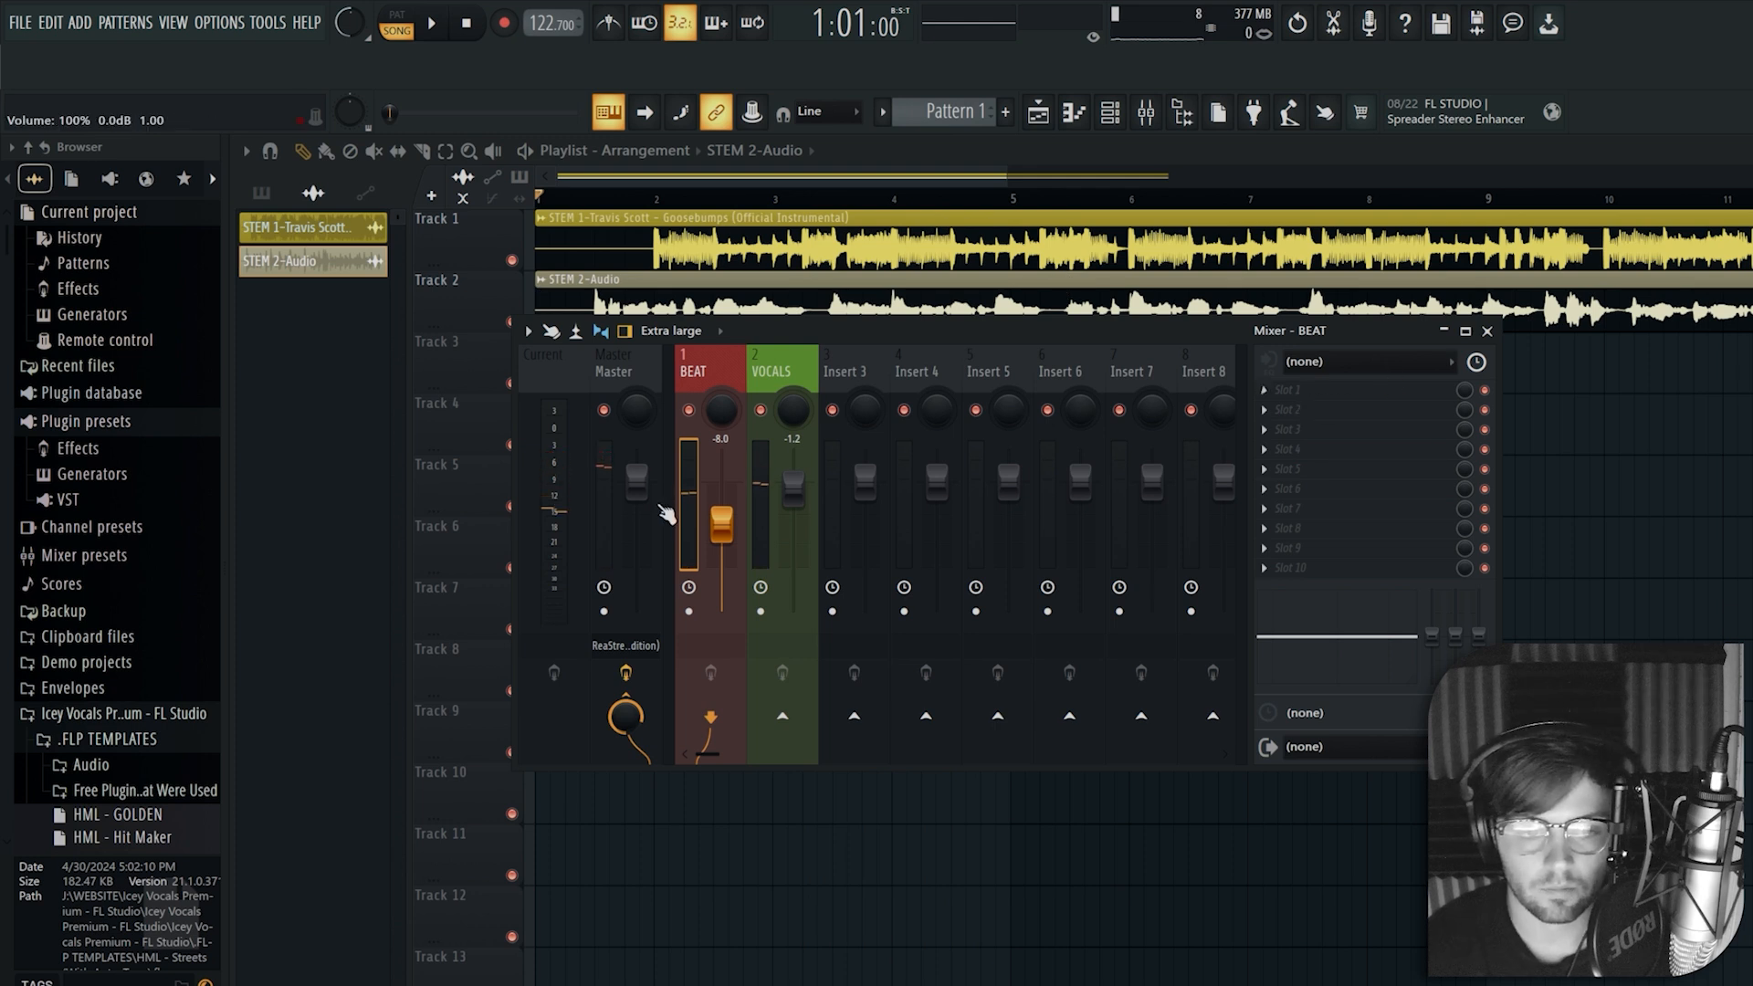
left_click_drag(636, 482, 636, 492)
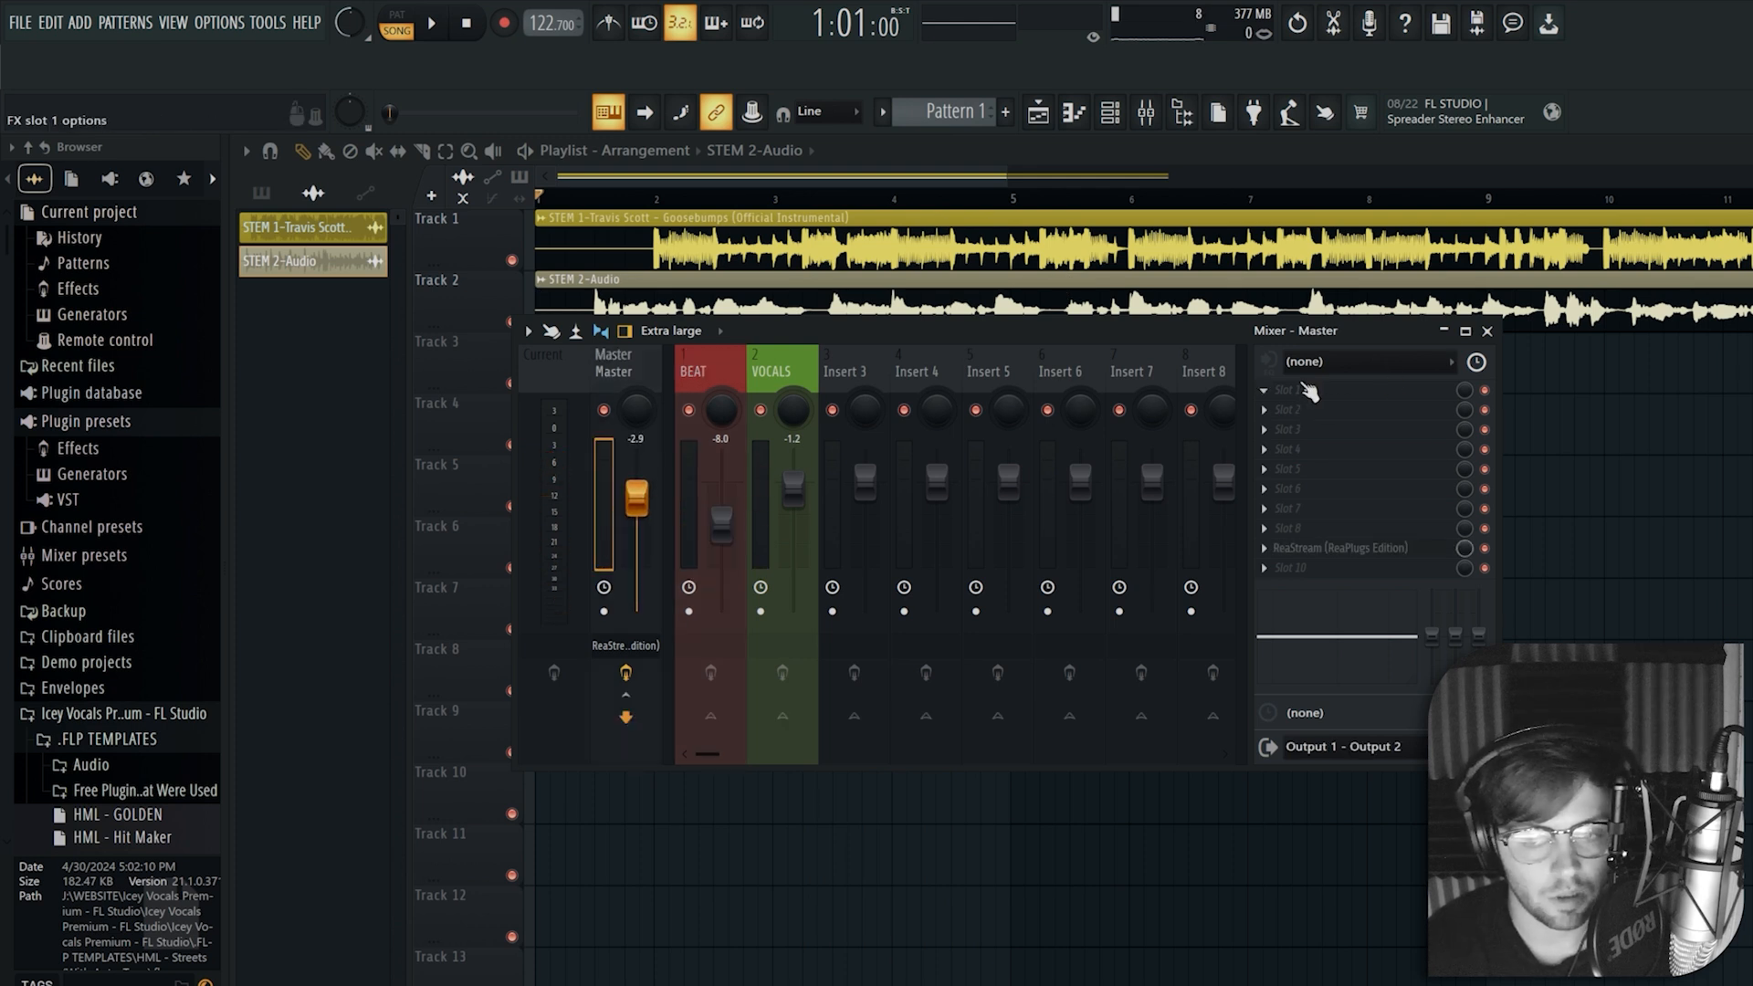
Add Fruity parametric EQ 2 to VOCALS with a steep band 1 high-pass at about 100 Hz and a band 7 boost of about 2 dB
left_click(773, 381)
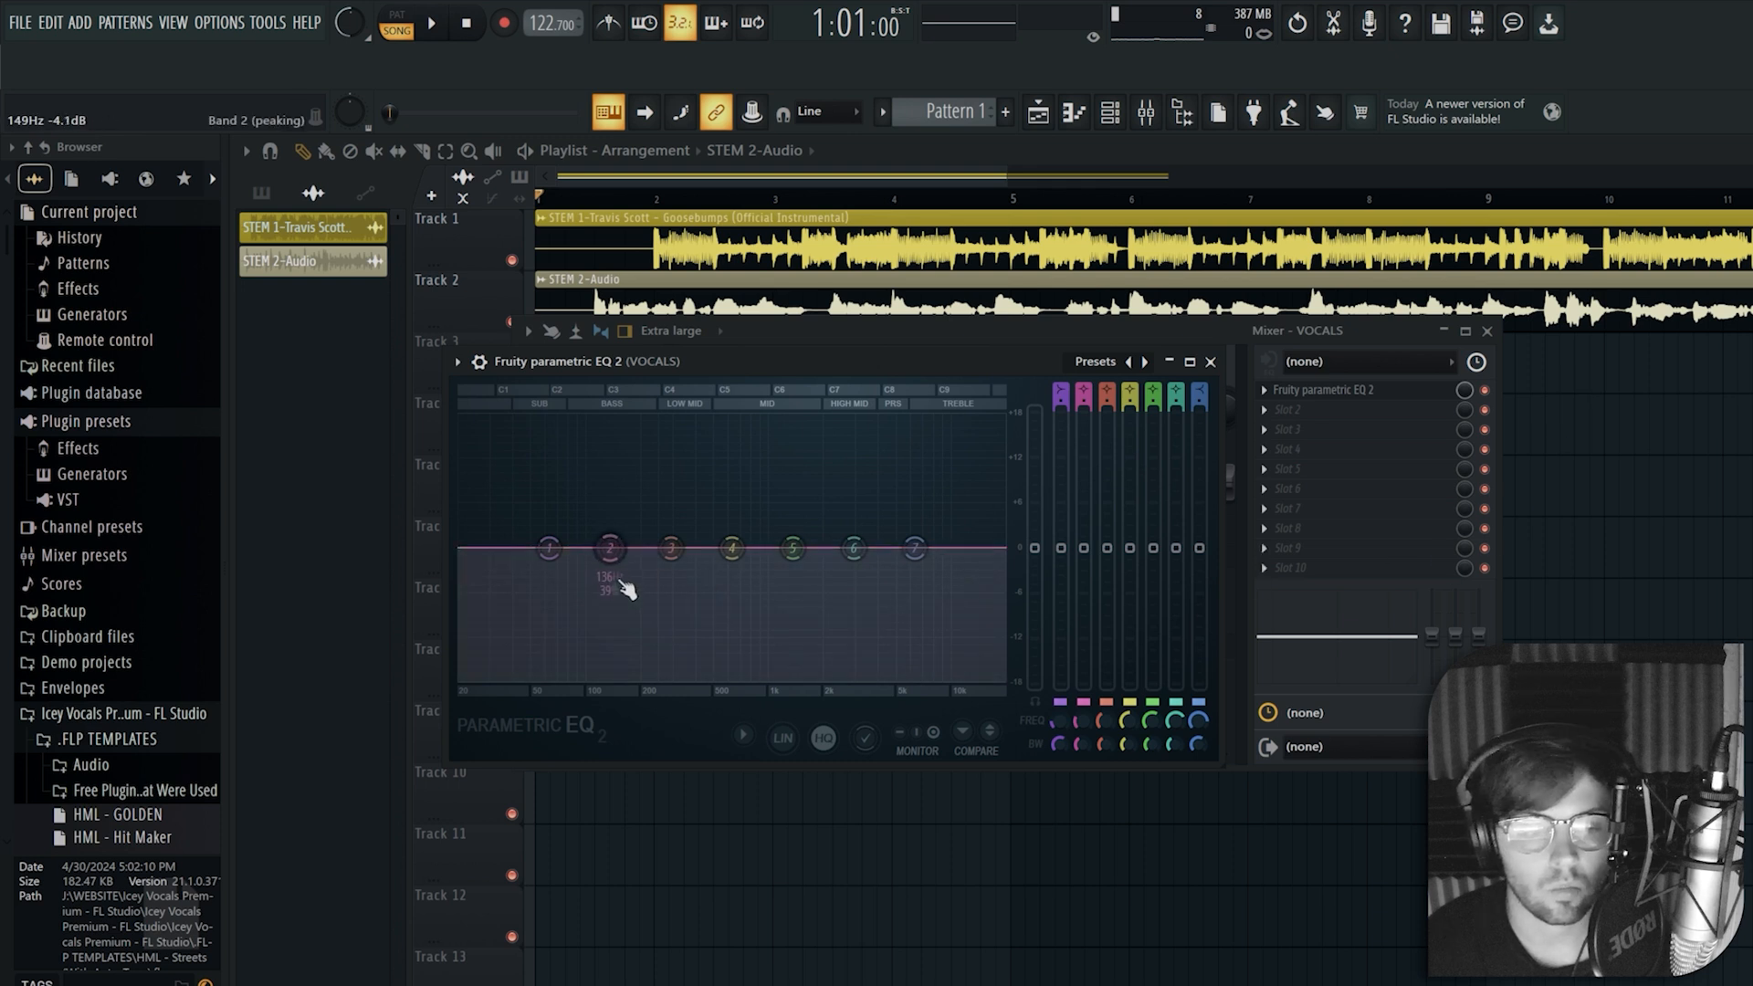
left_click_drag(1064, 391, 1066, 415)
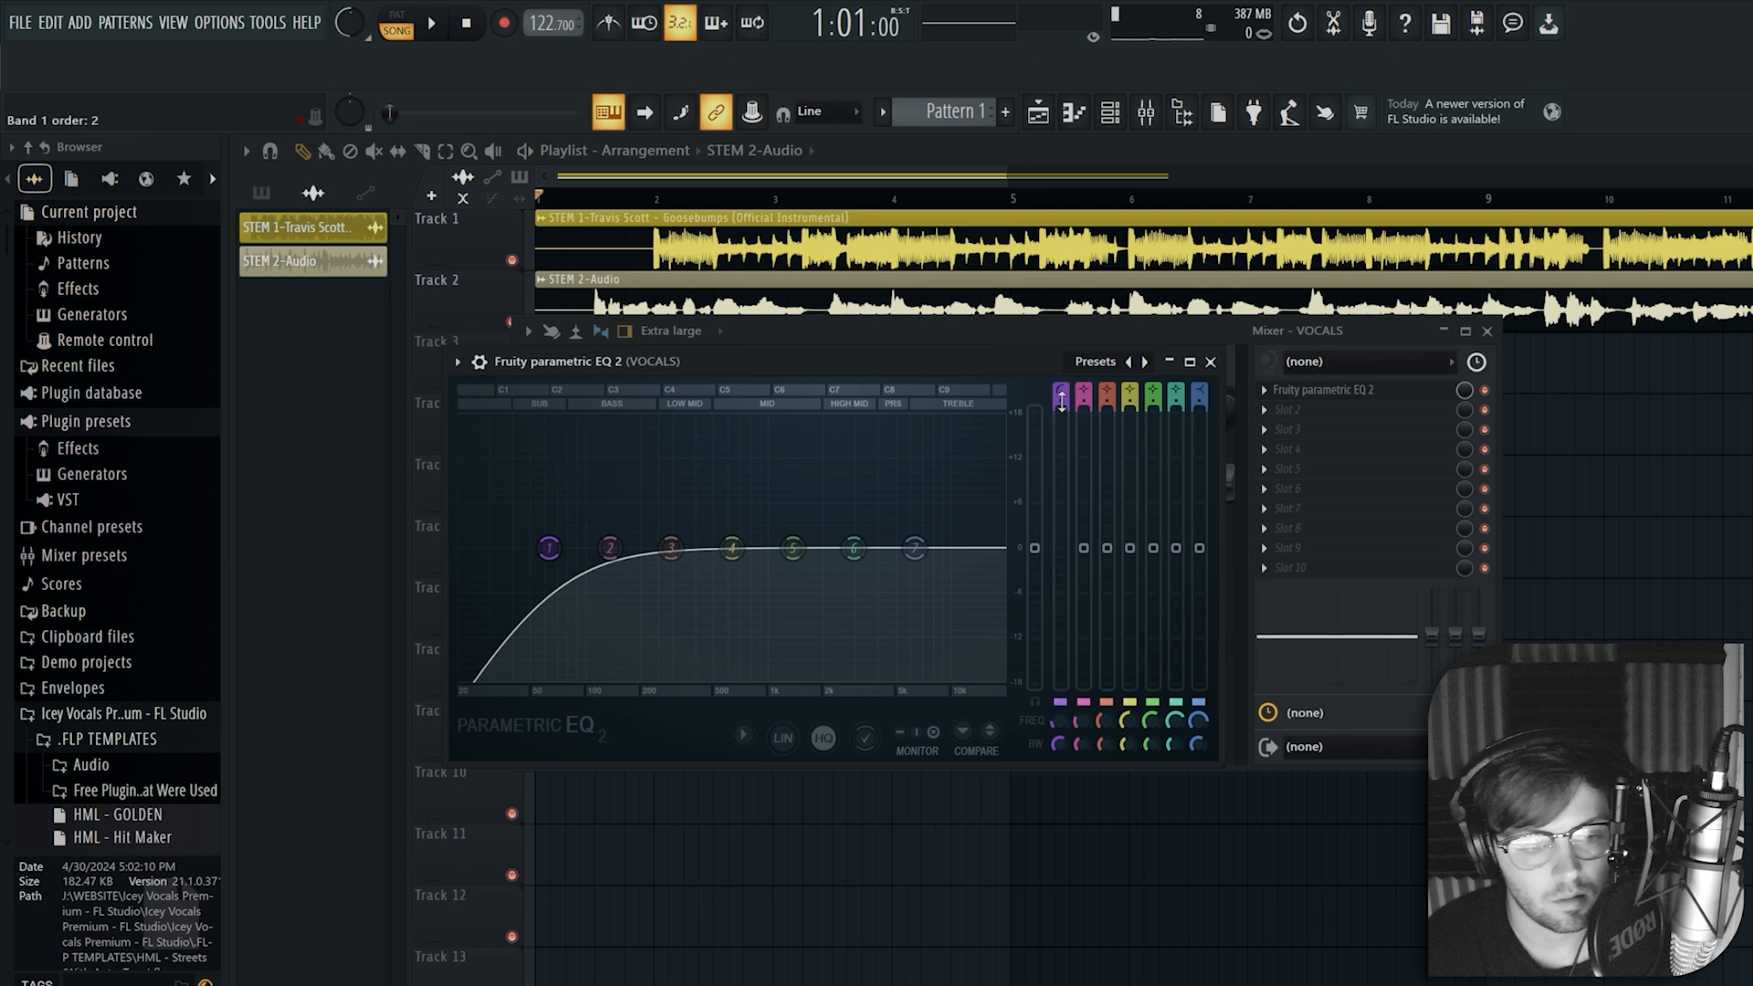
mouse_move(1061, 402)
left_mouse_down()
mouse_move(1061, 365)
mouse_move(1060, 408)
left_mouse_up()
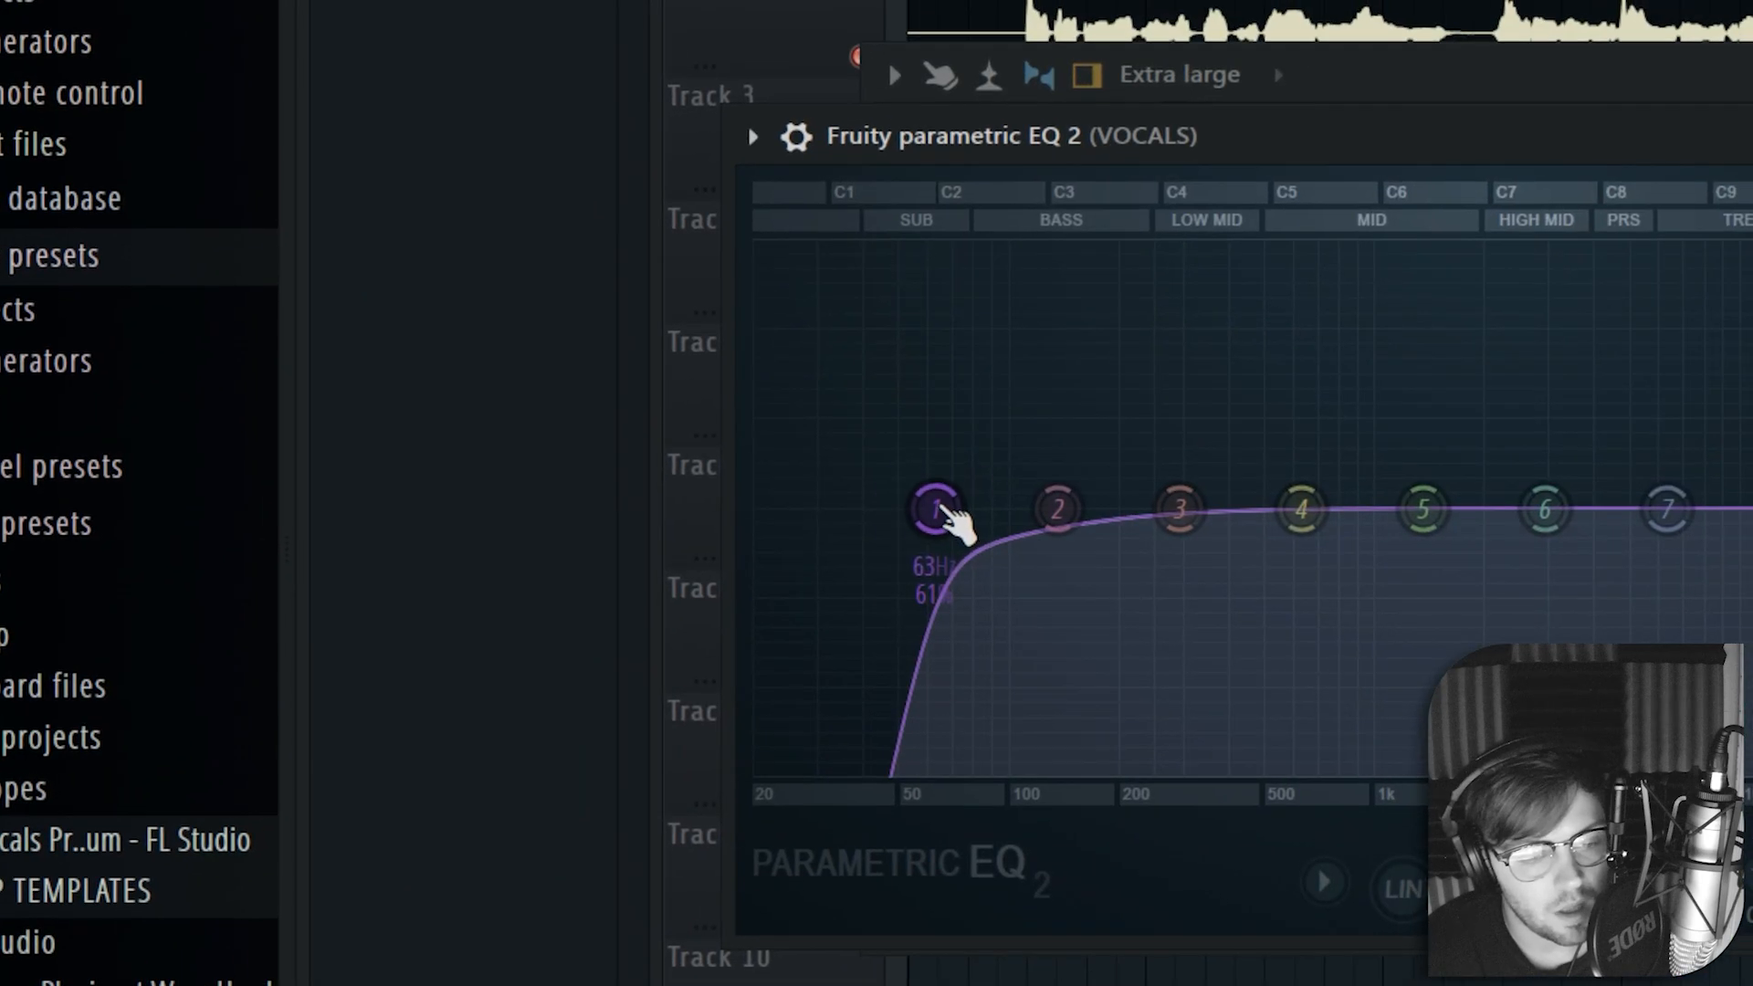
left_click_drag(628, 637, 641, 636)
left_click_drag(949, 509, 1019, 509)
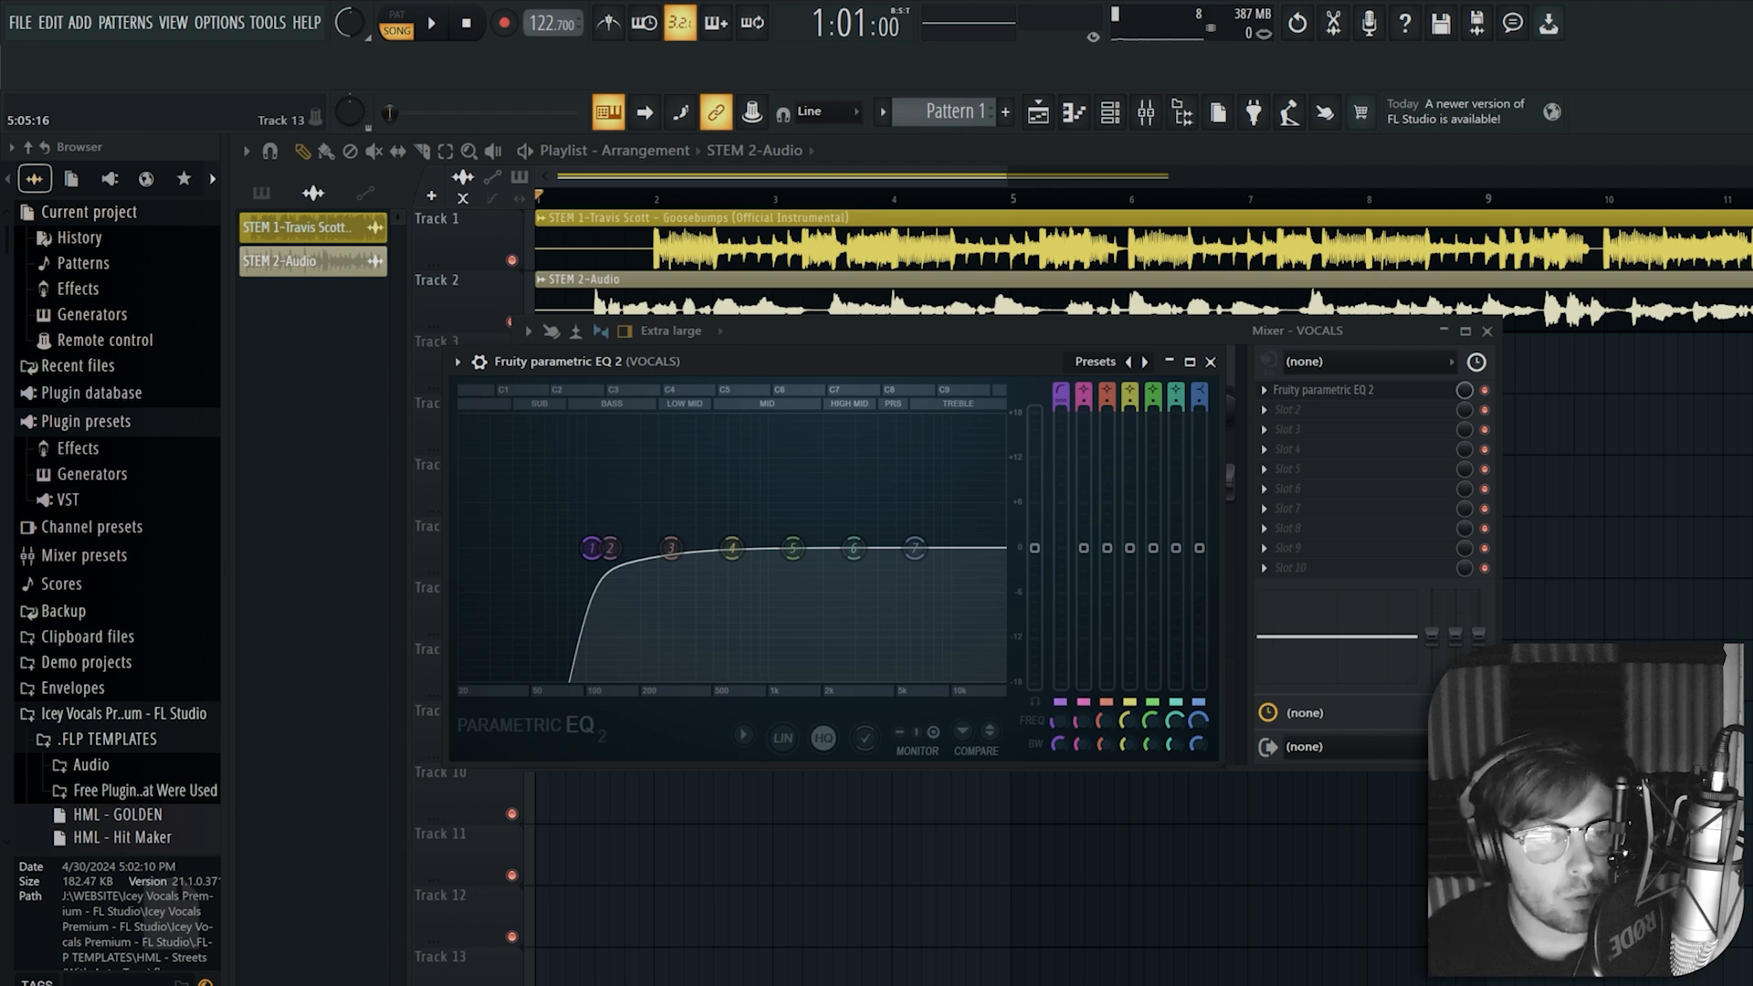
left_click_drag(914, 547, 931, 529)
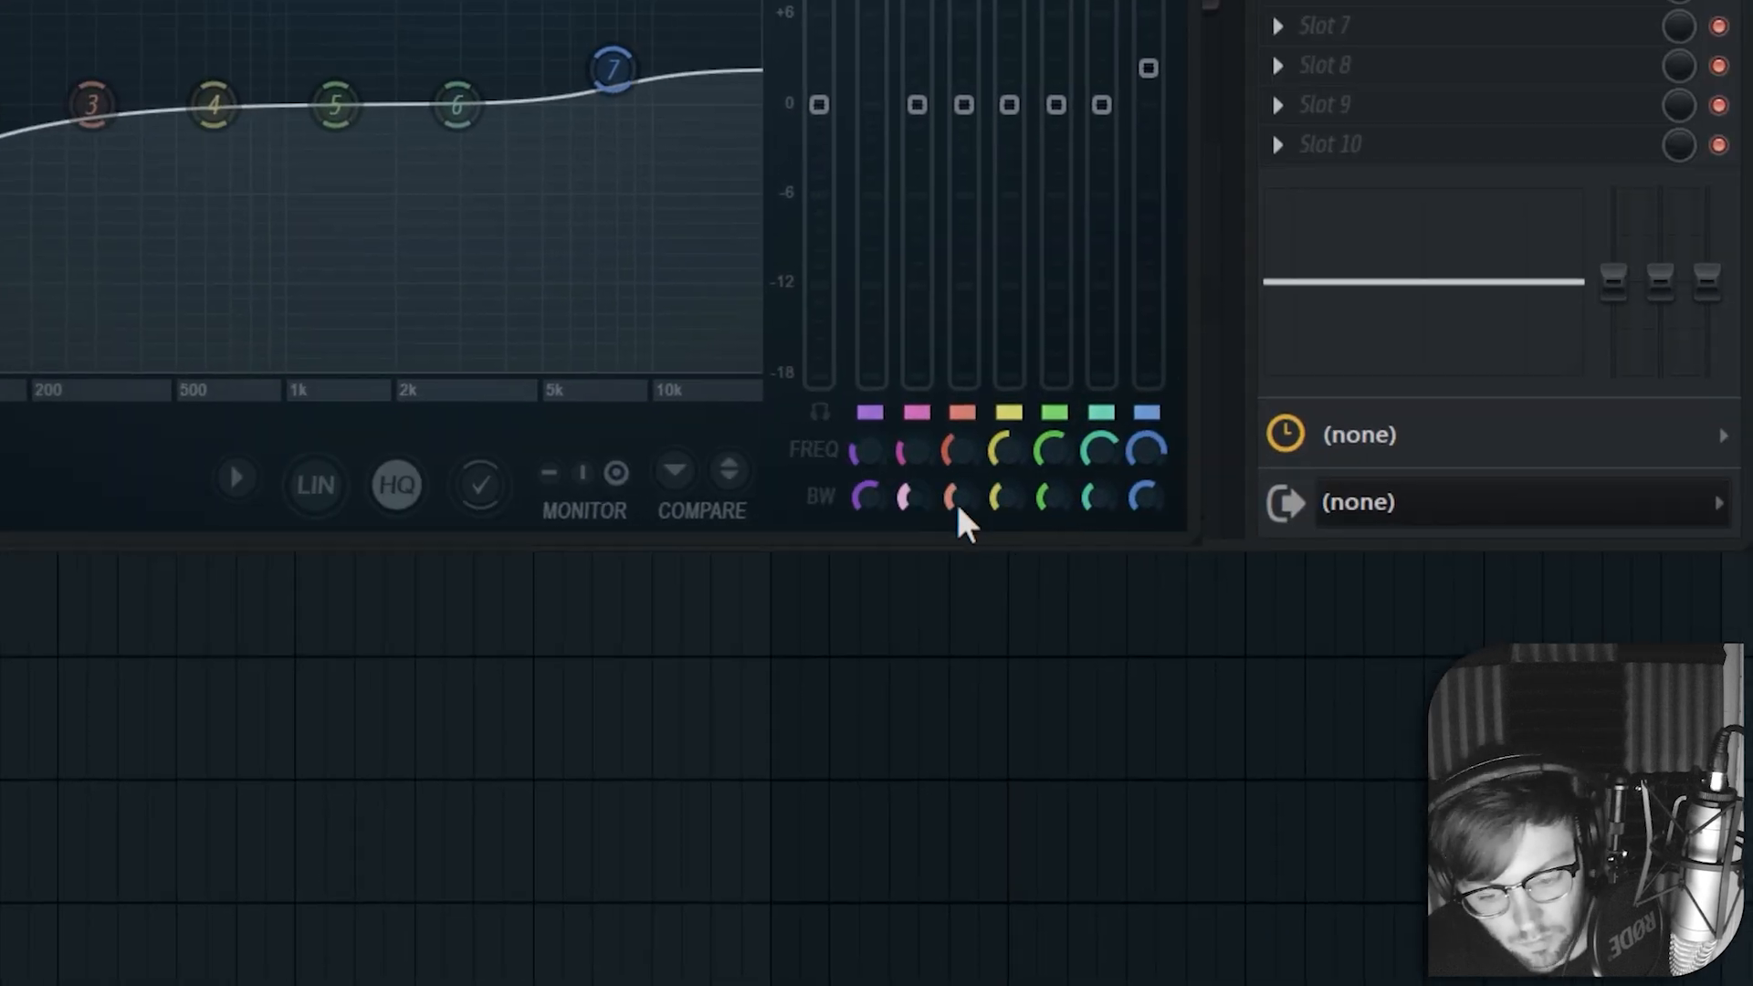
Reduce the bandwidth of EQ bands 2 through 6 to 0% and enable linear phase mode
left_click_drag(1099, 501, 1099, 566)
left_click_drag(927, 502, 873, 548)
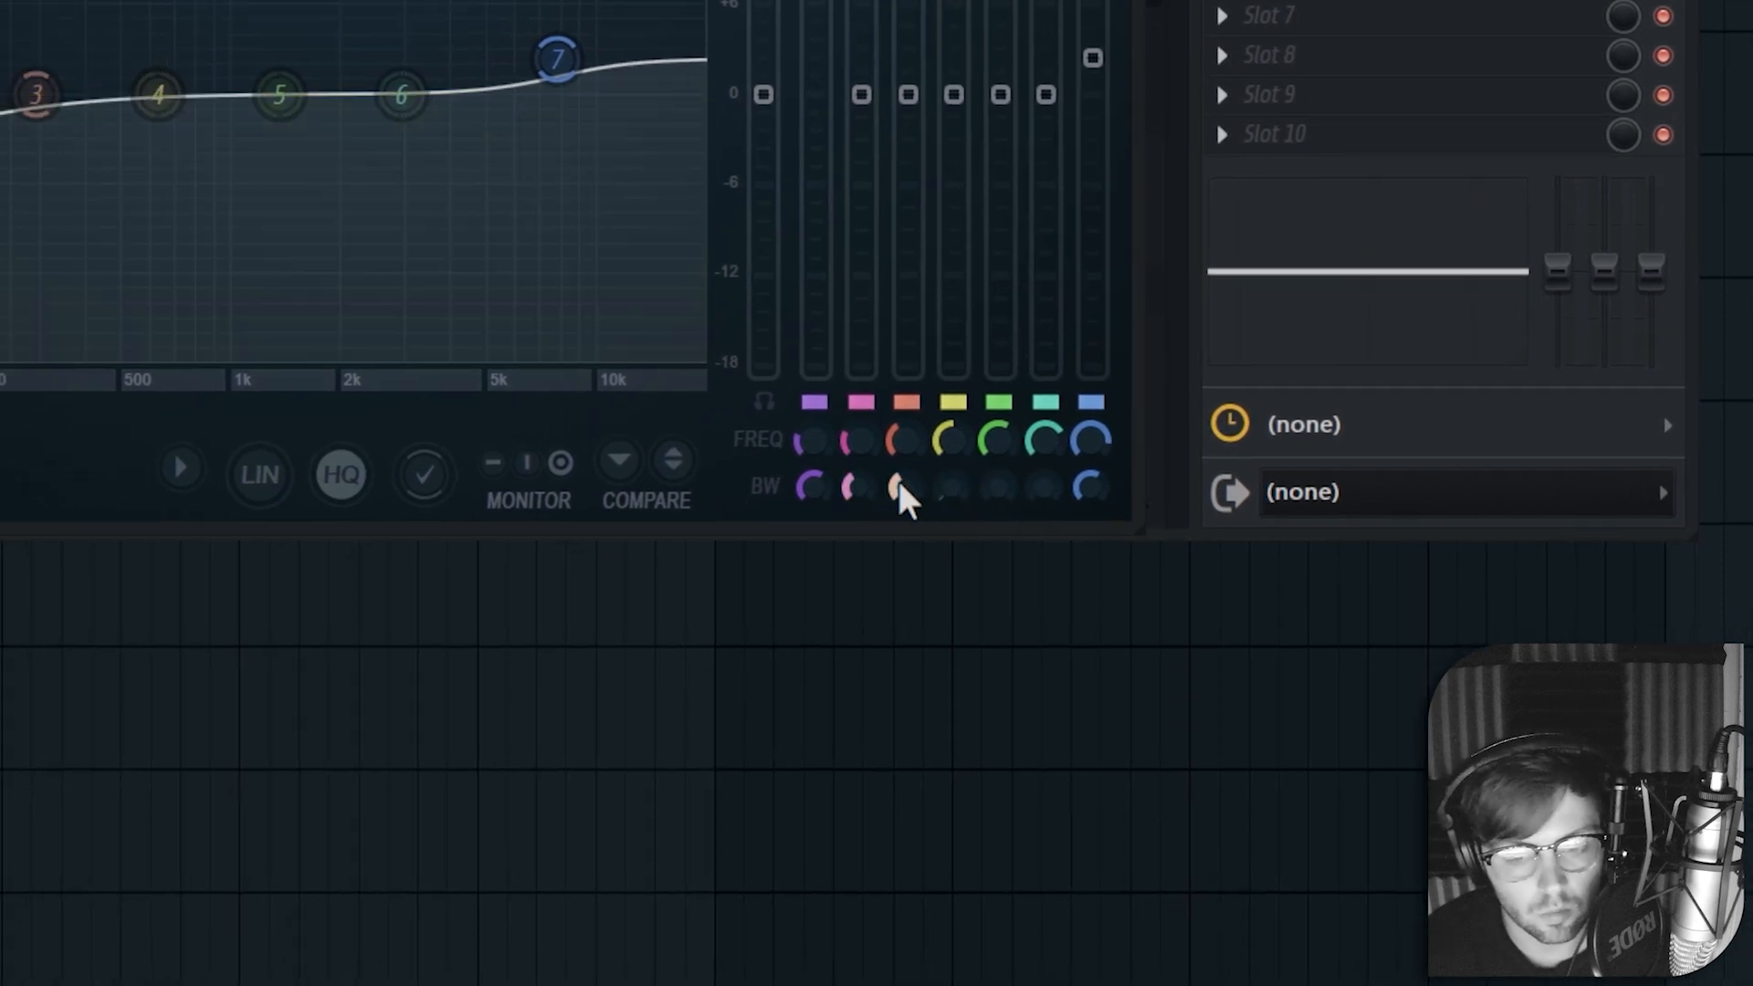
left_click_drag(897, 488, 850, 539)
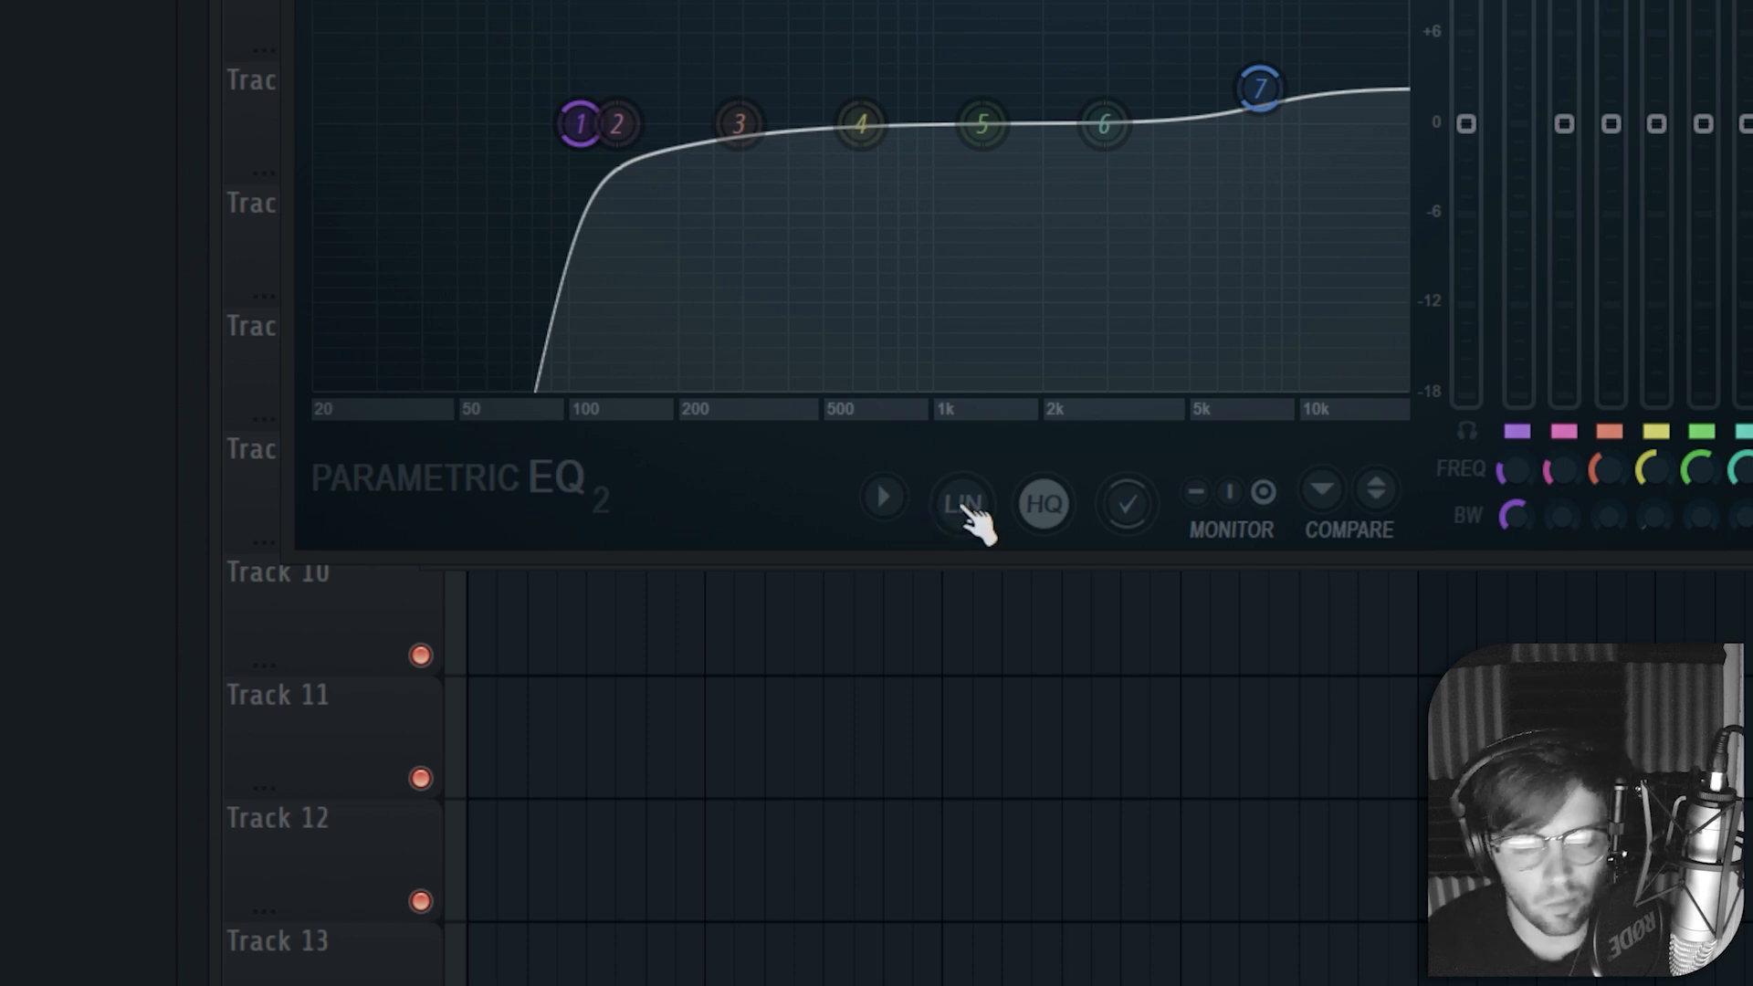
left_click(962, 504)
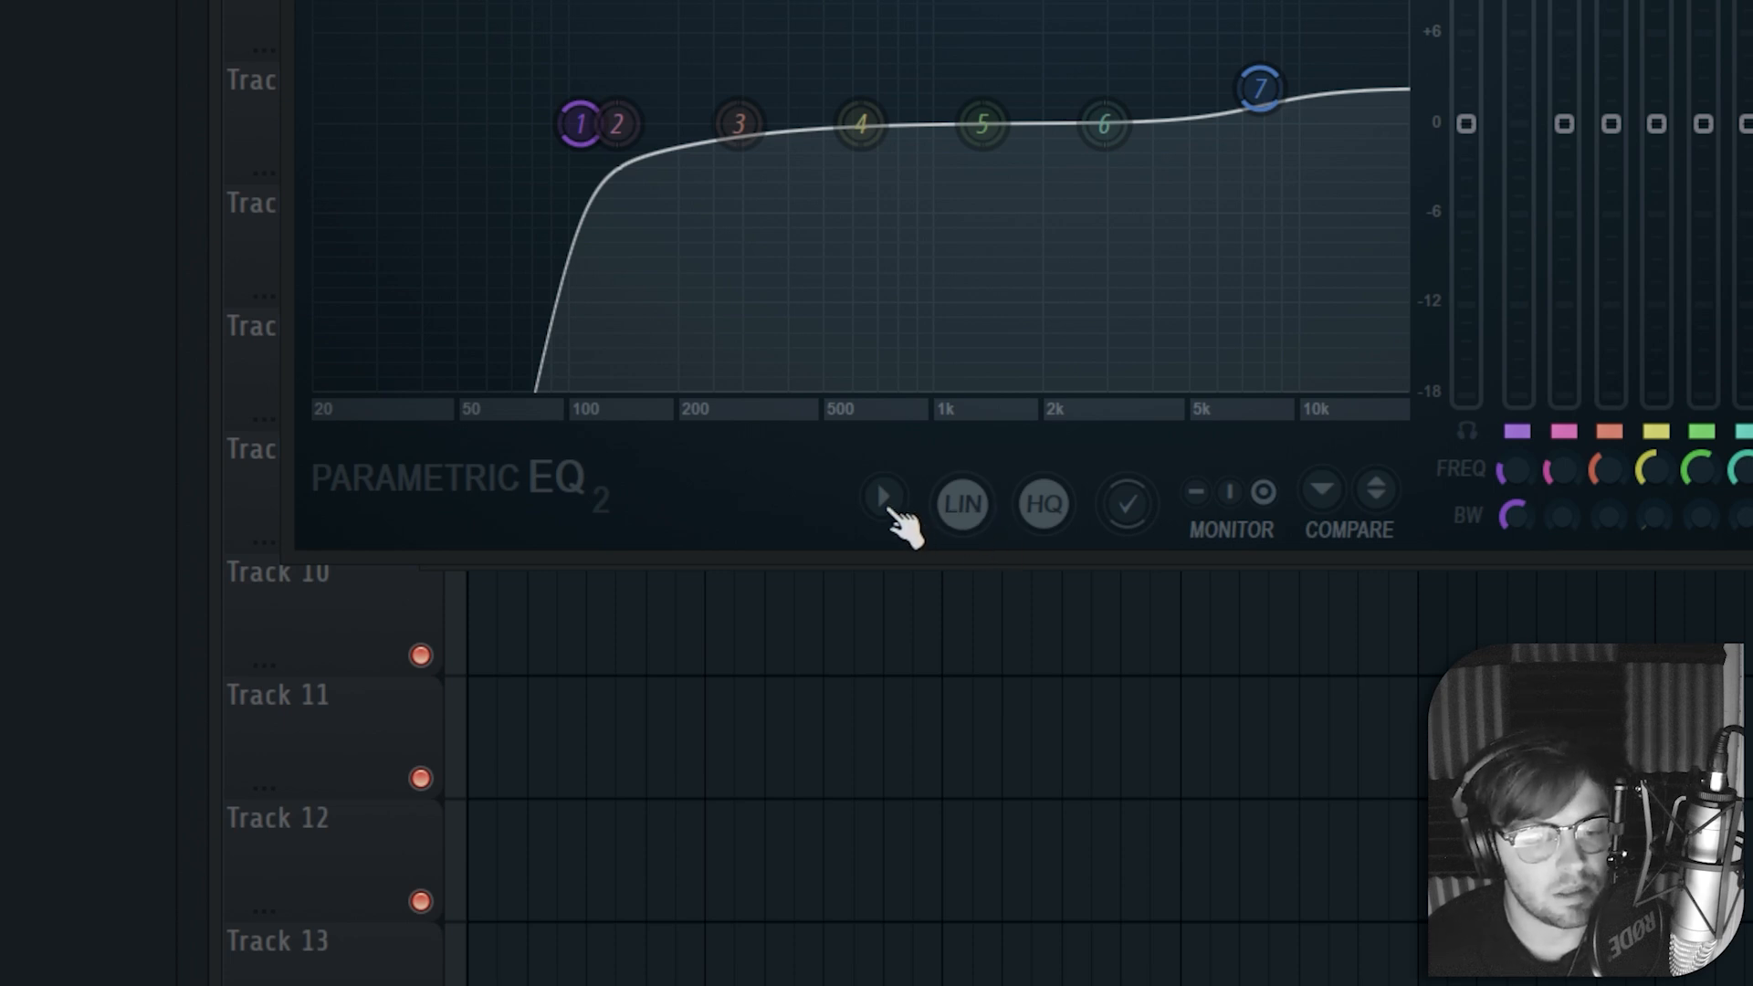
left_click(883, 500)
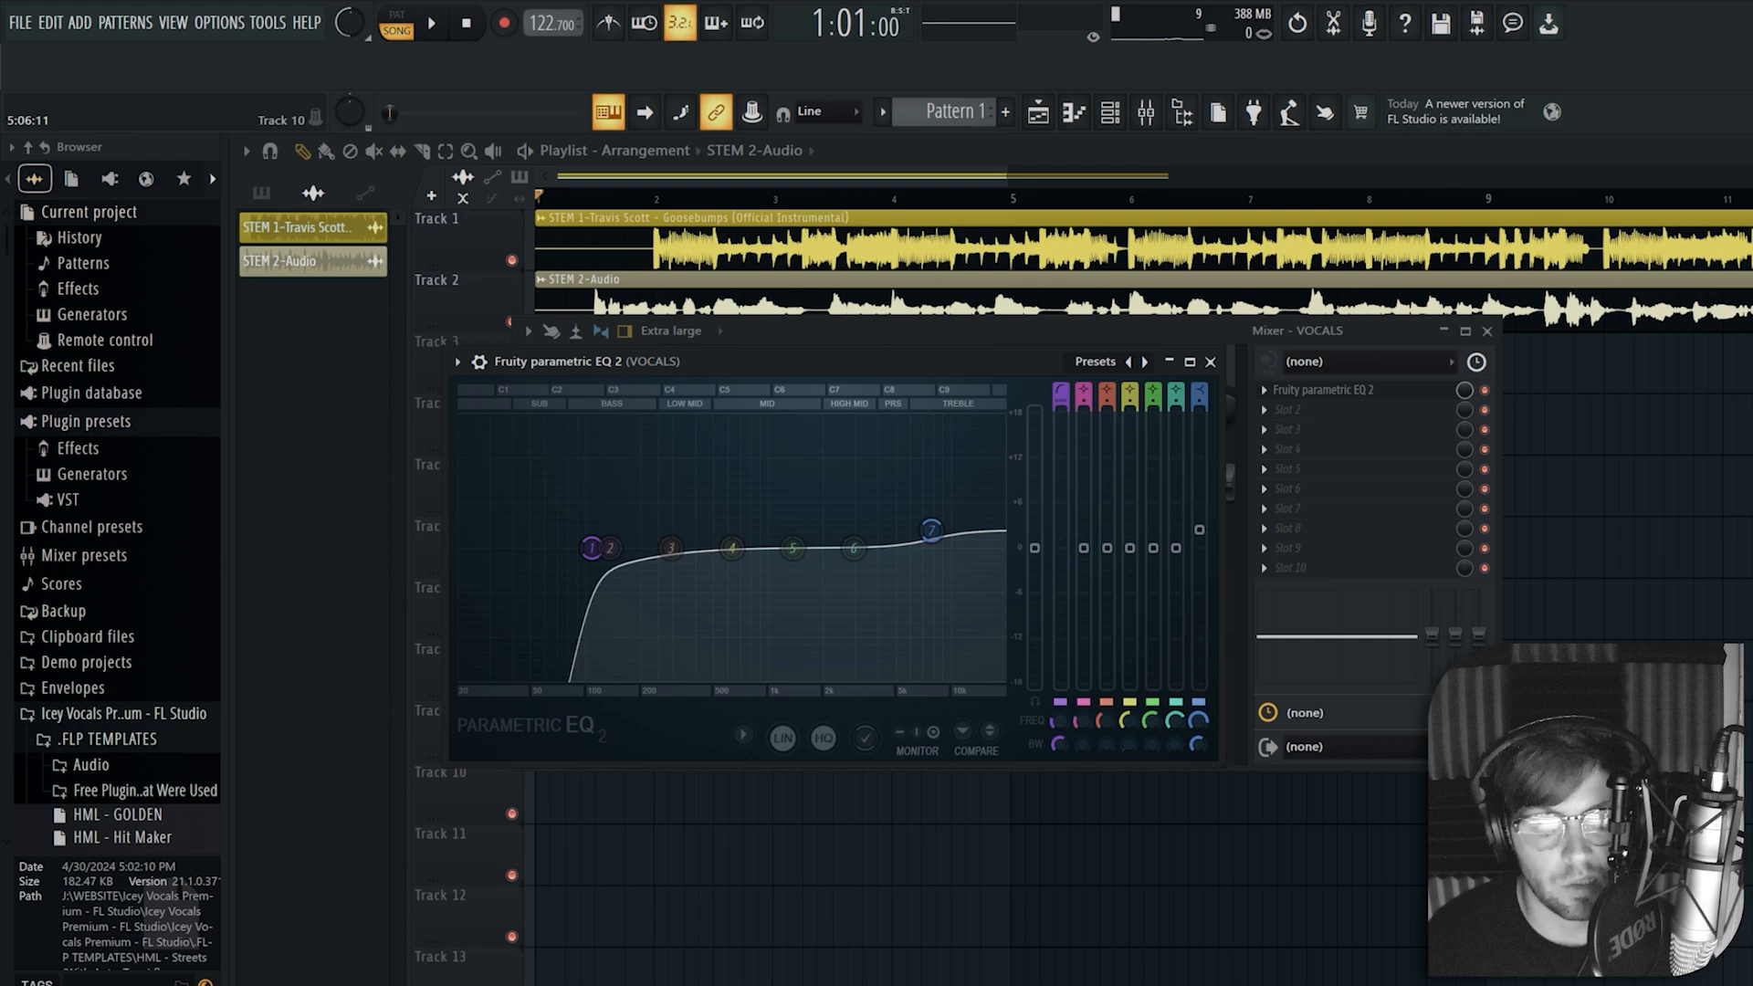
Move EQ band 2 into the midrange and mark a playback loop from 2:13 to about bar 4
left_click_drag(610, 548, 846, 549)
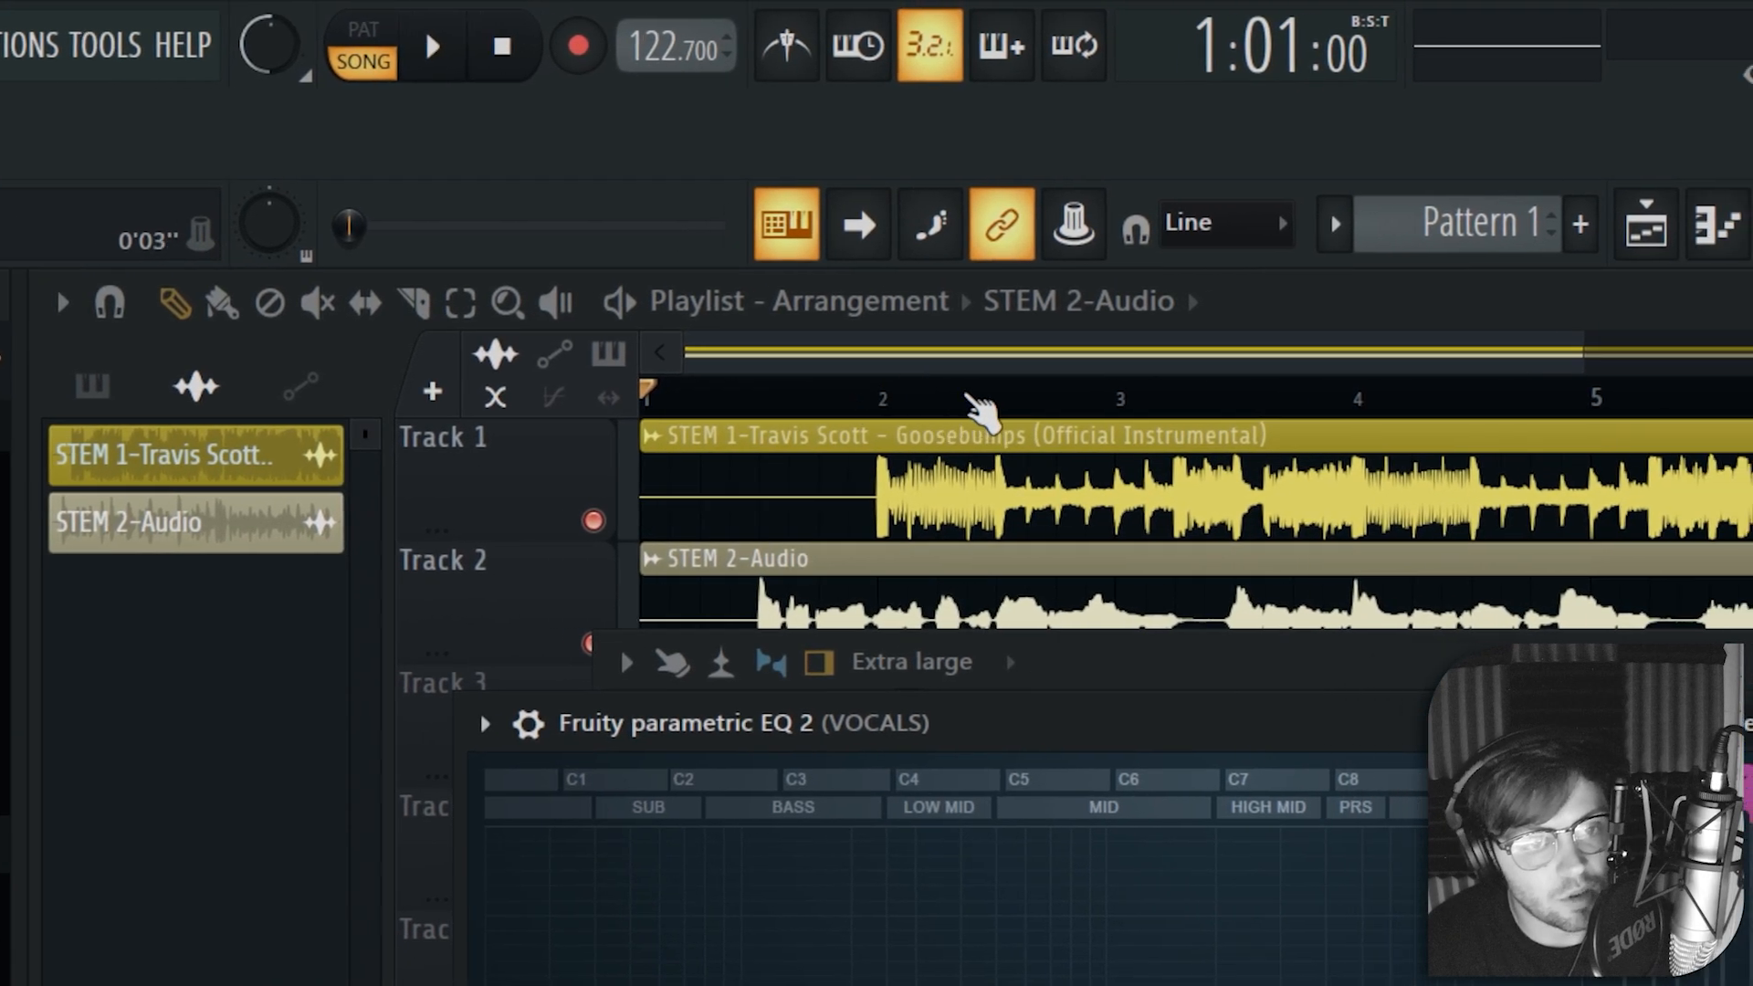
left_click_drag(1184, 399, 1241, 399)
left_click_drag(941, 397, 1241, 393)
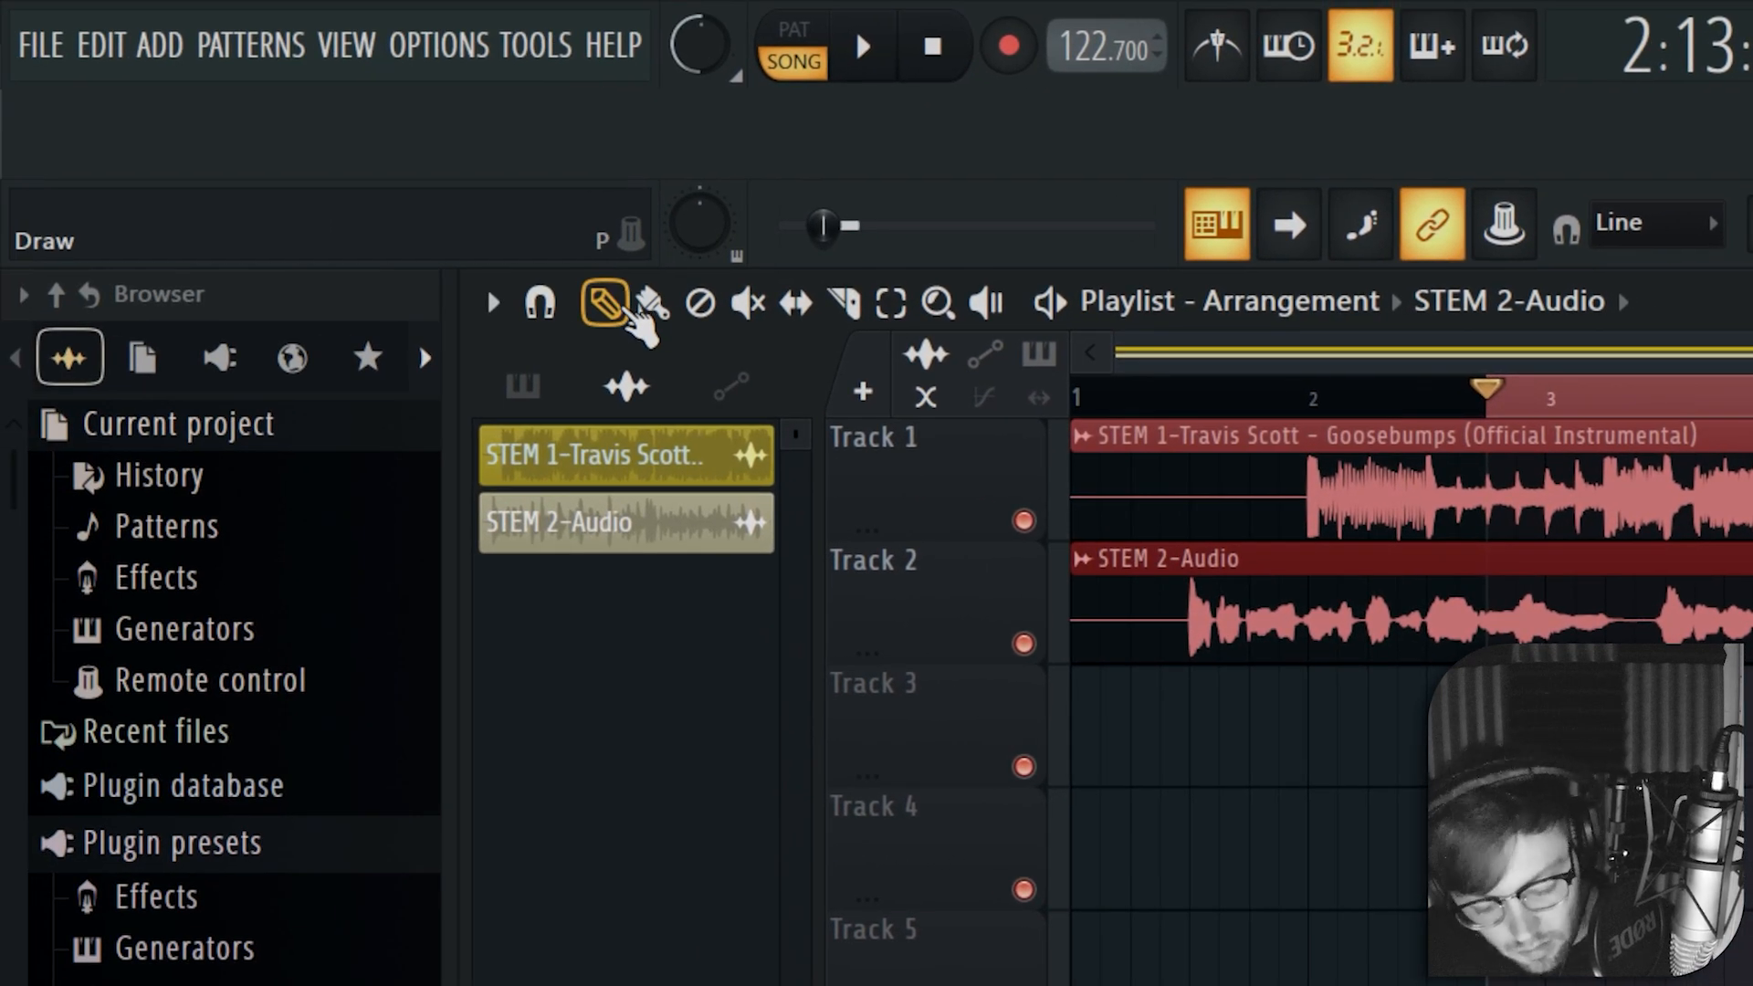
key("F9")
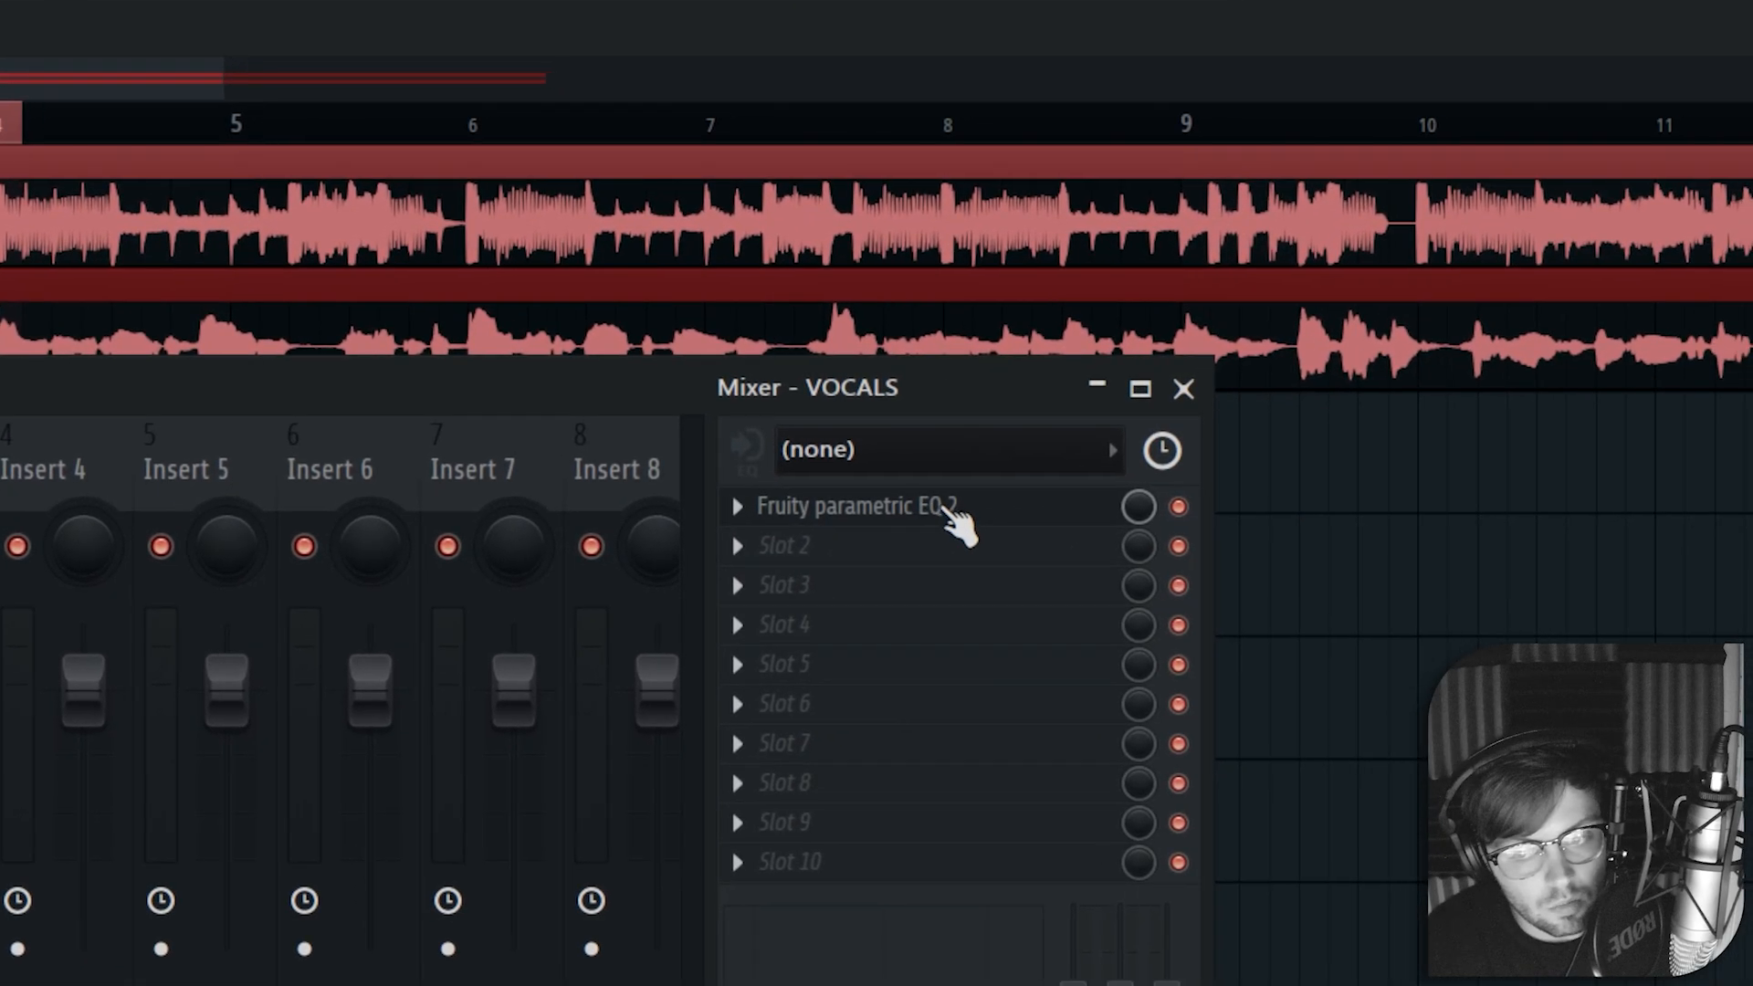
Raise EQ band 2 on VOCALS by about 11 dB and sweep it through the low mids and midrange during playback
left_click(958, 512)
left_click_drag(936, 516, 960, 516)
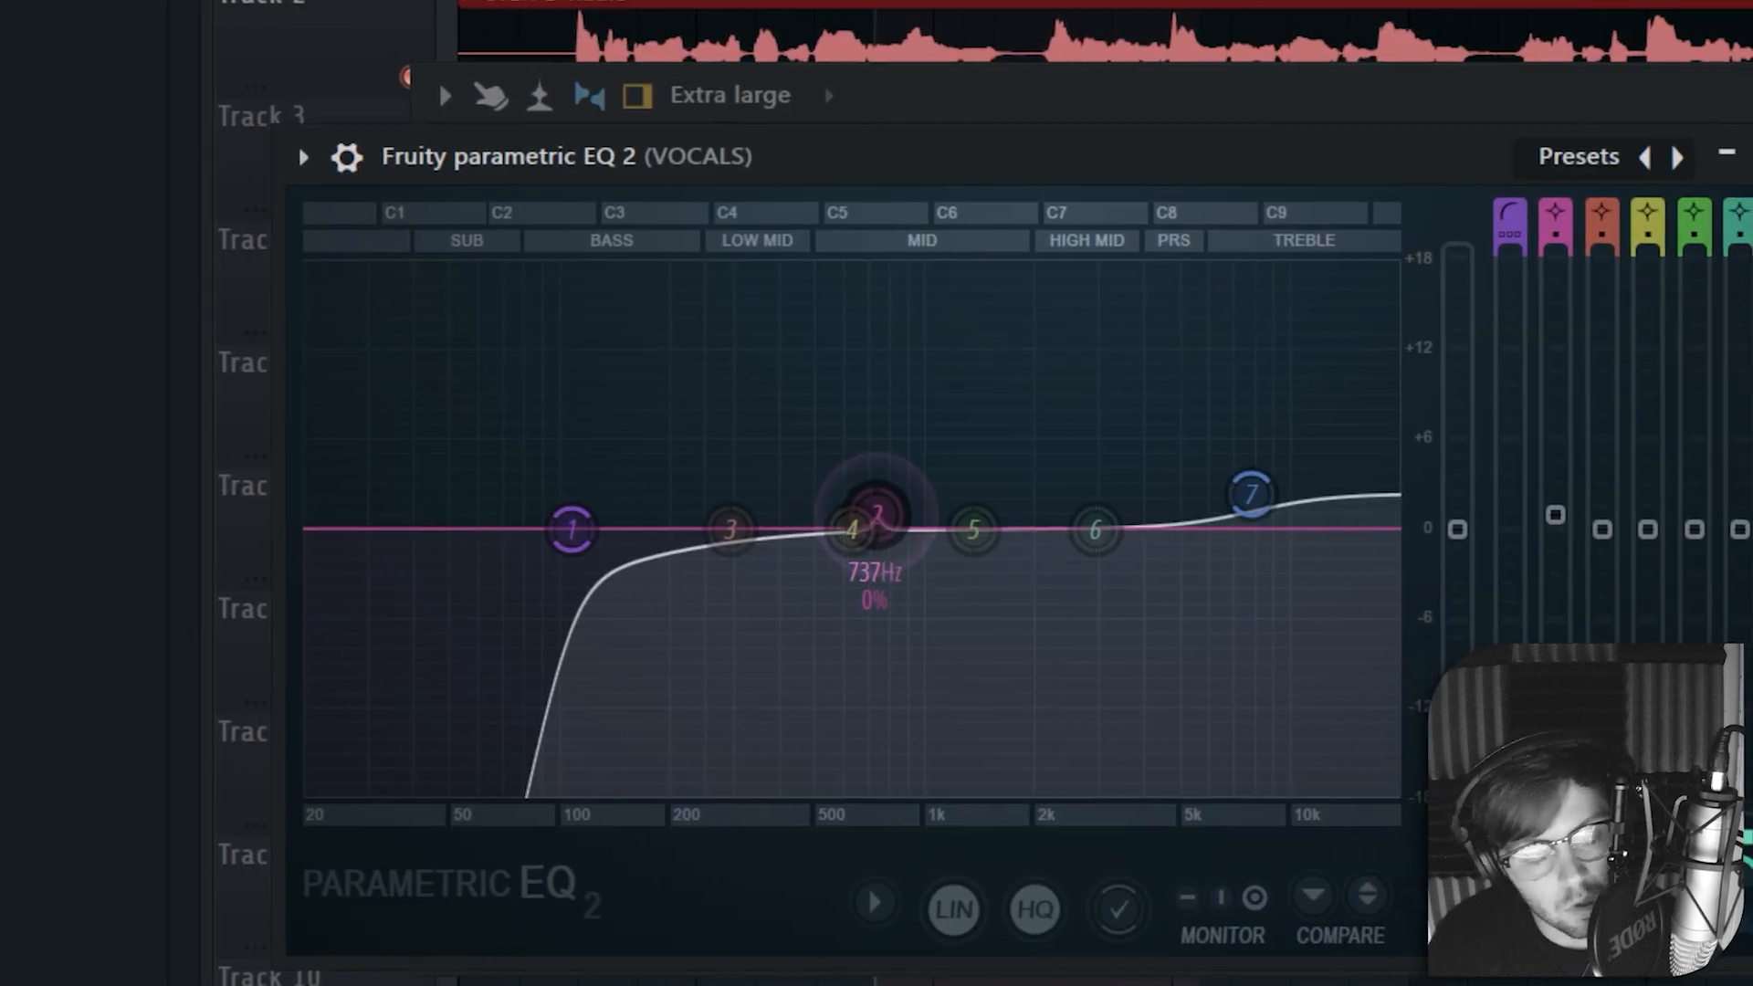
key("space")
left_click_drag(874, 514, 721, 507)
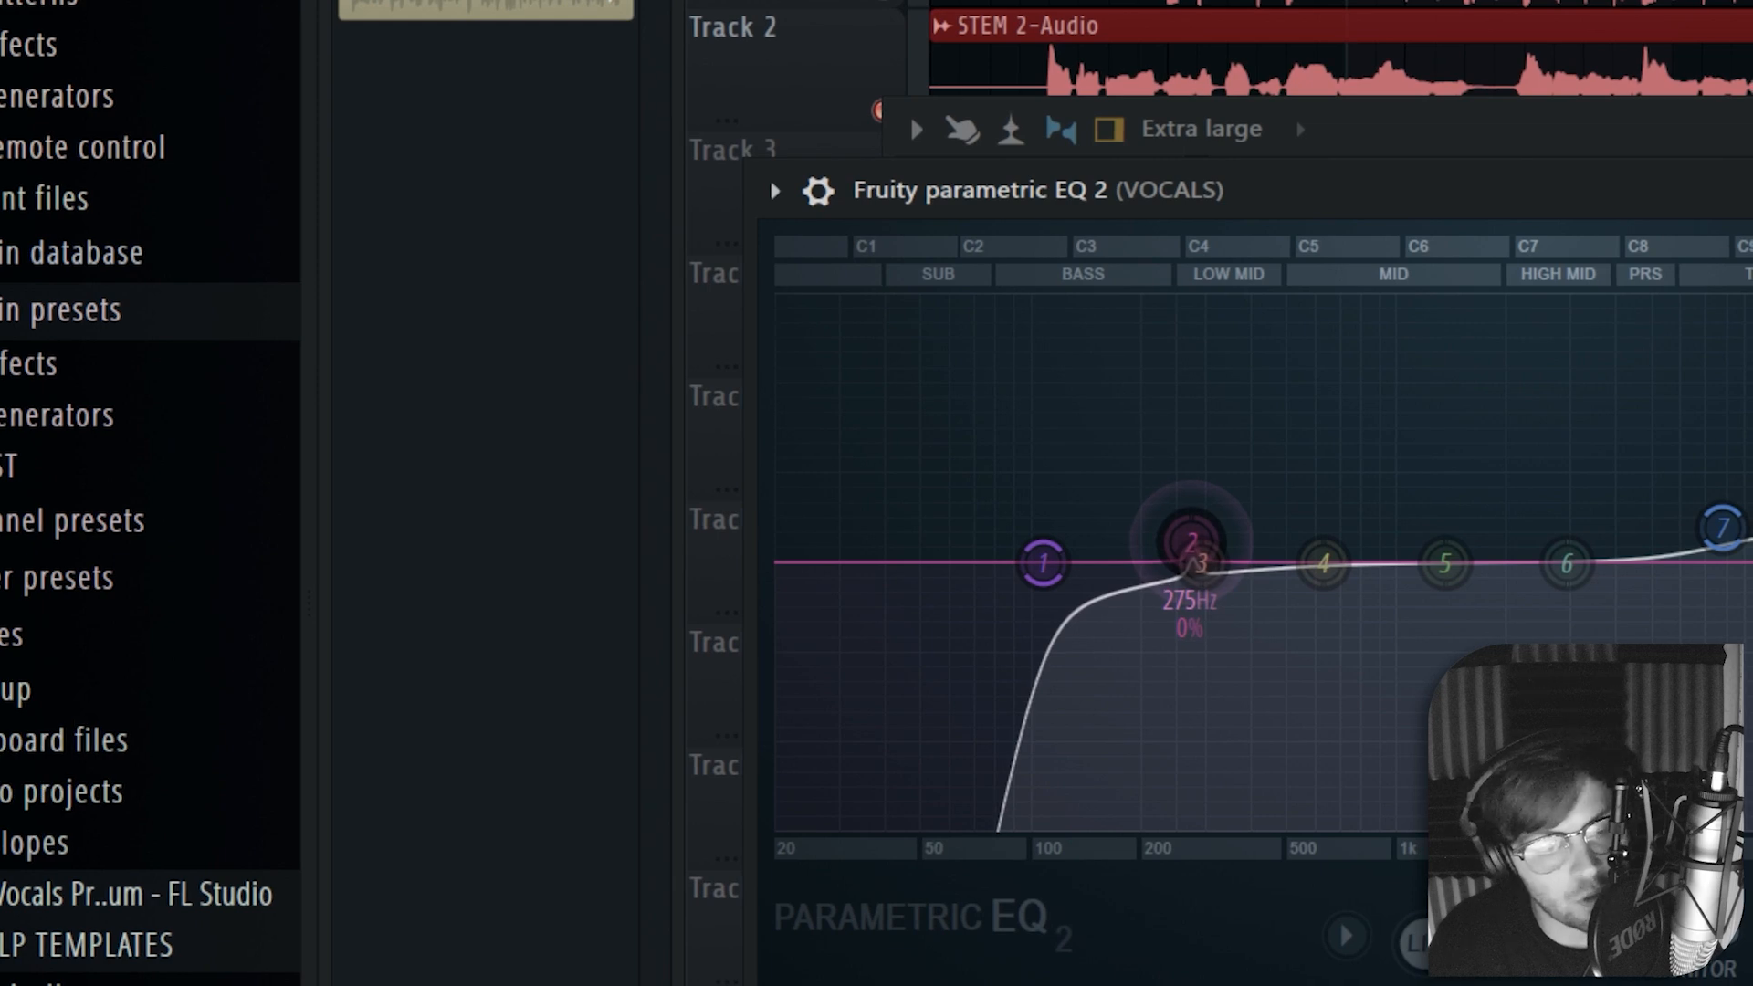
left_click_drag(1207, 539, 1145, 432)
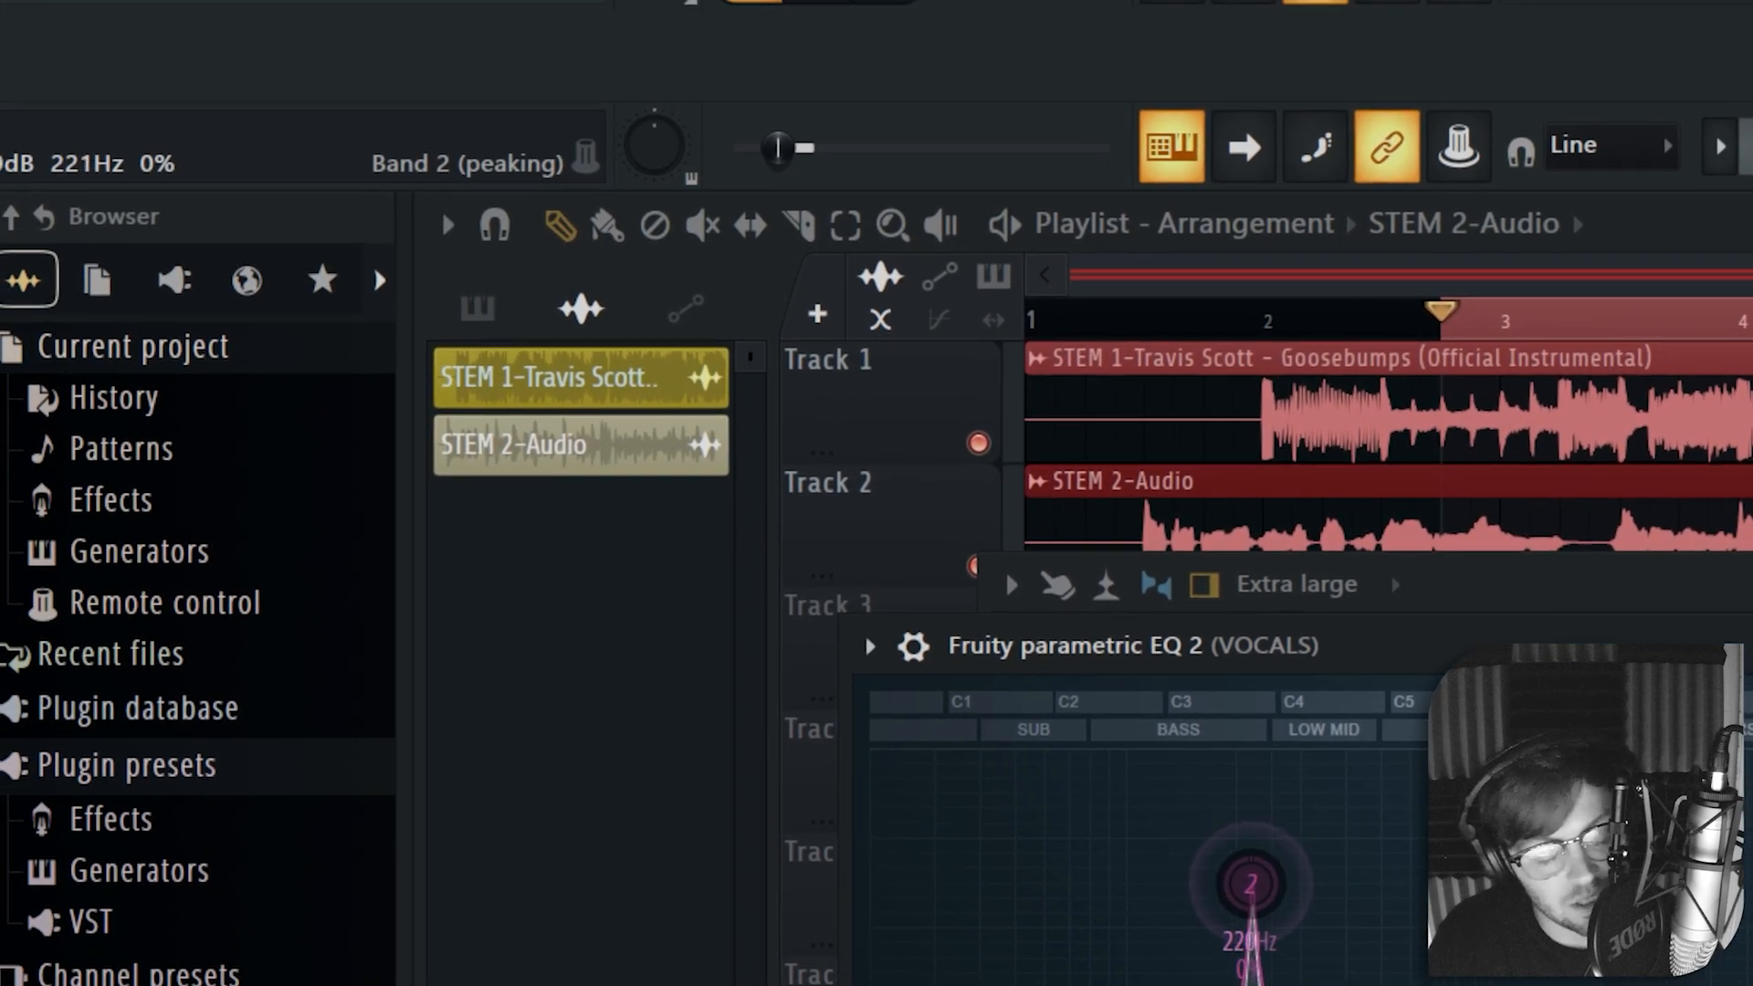
left_click_drag(1251, 884, 1653, 924)
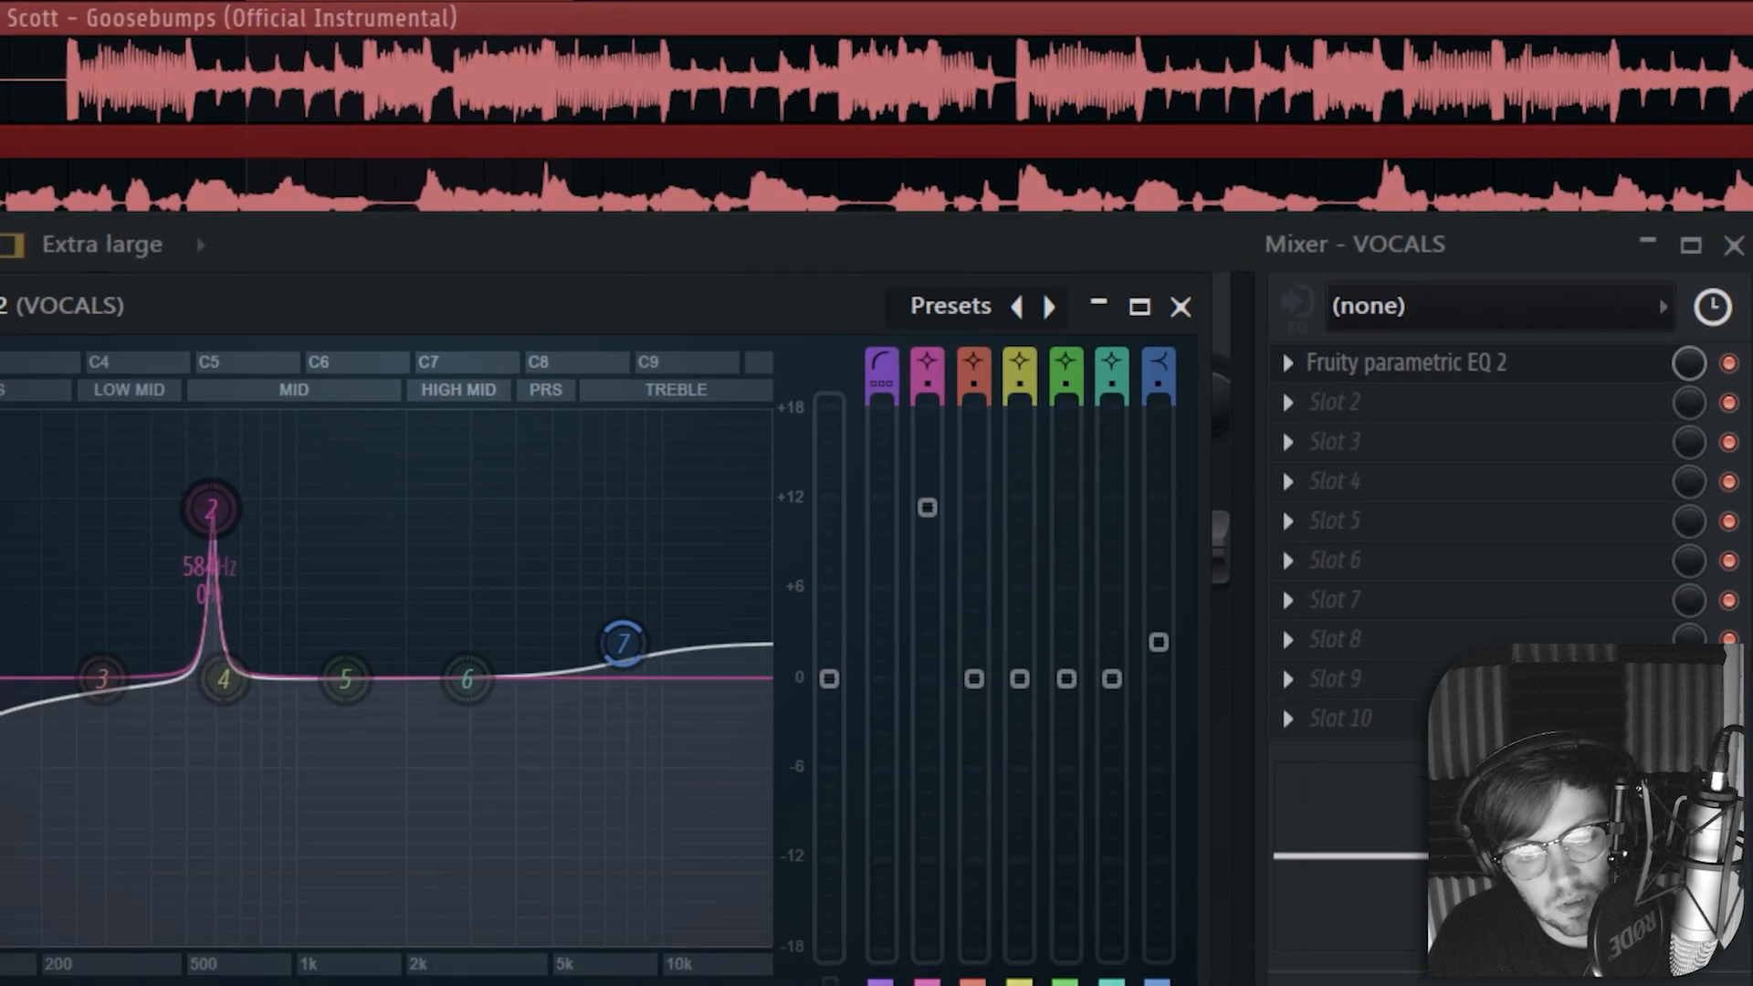
Cut EQ band 2 by about 4 dB at 584 Hz and audition the vocal
left_click_drag(211, 509, 211, 678)
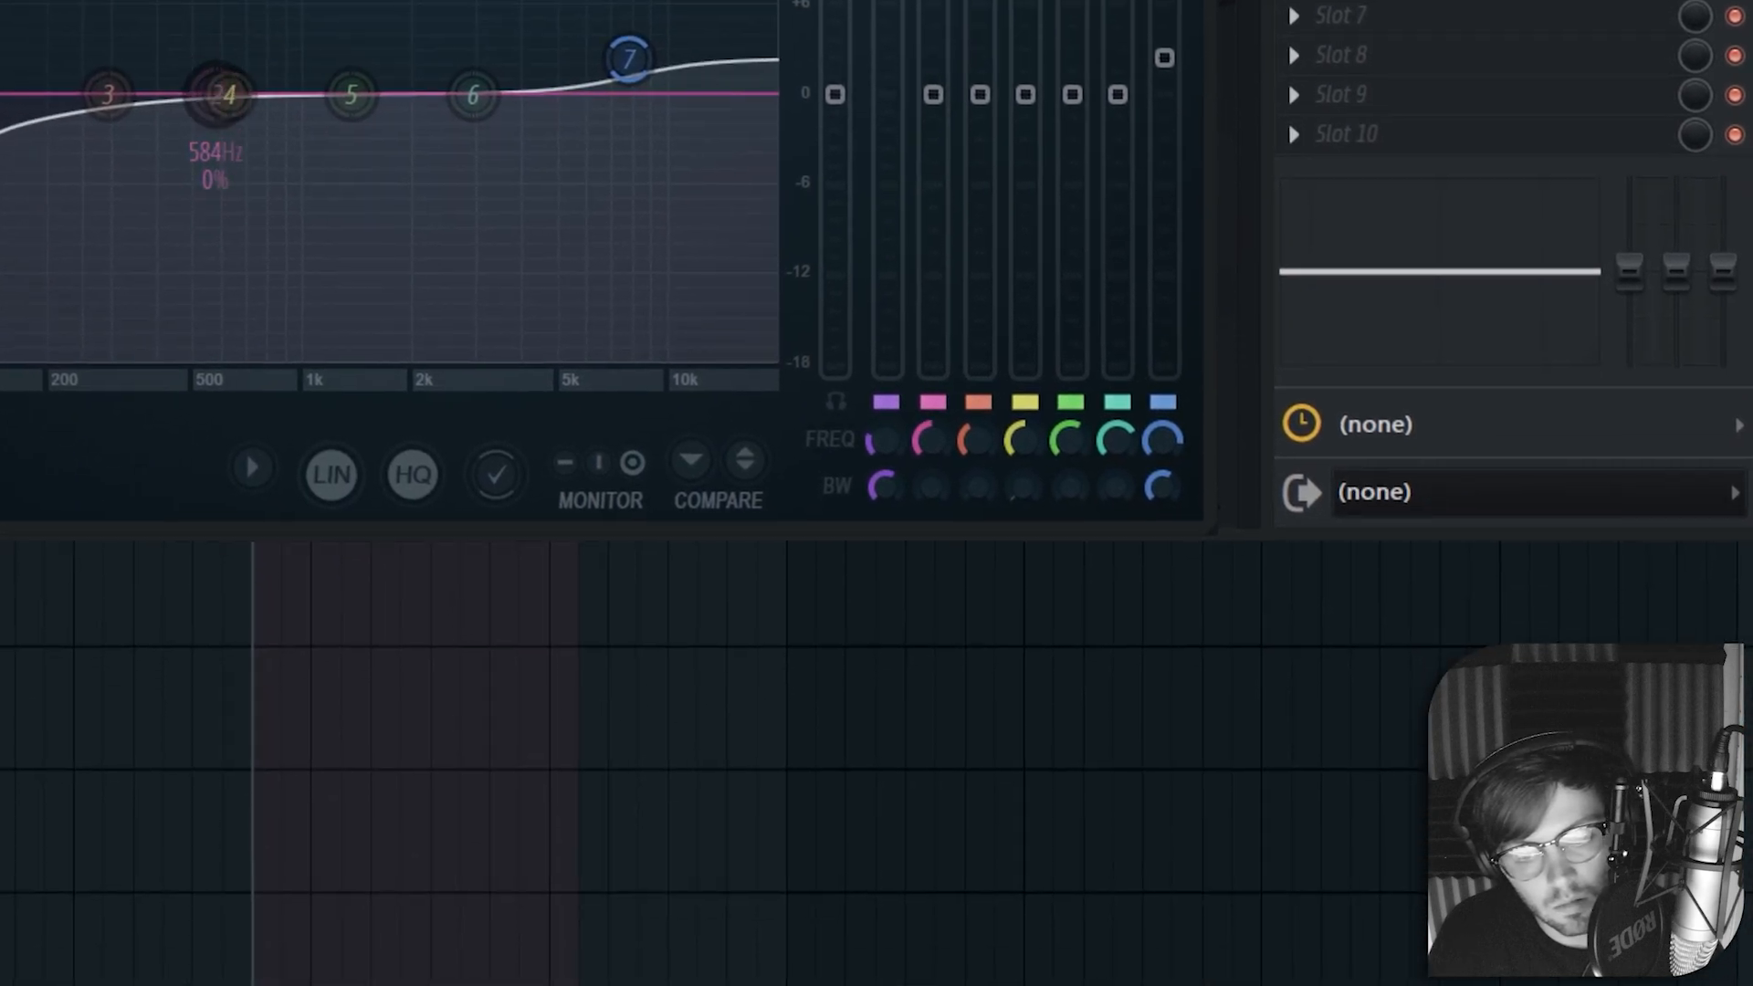
key("space")
key("space")
left_click_drag(216, 94, 218, 152)
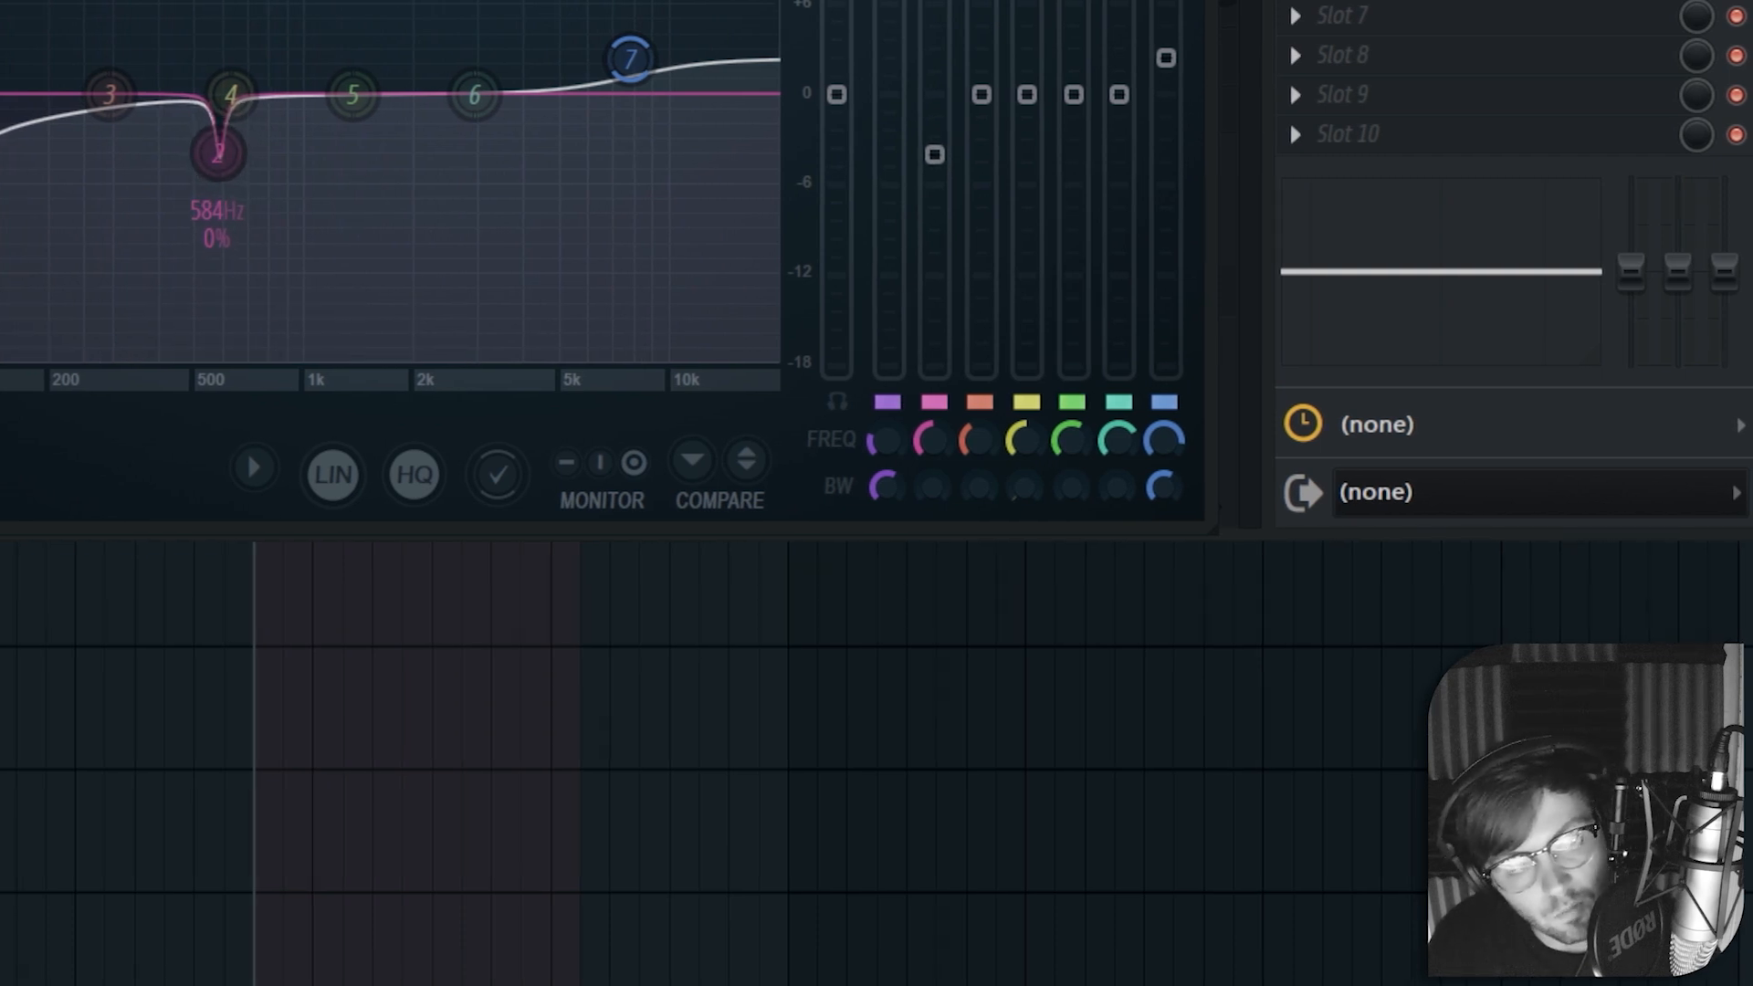
key("space")
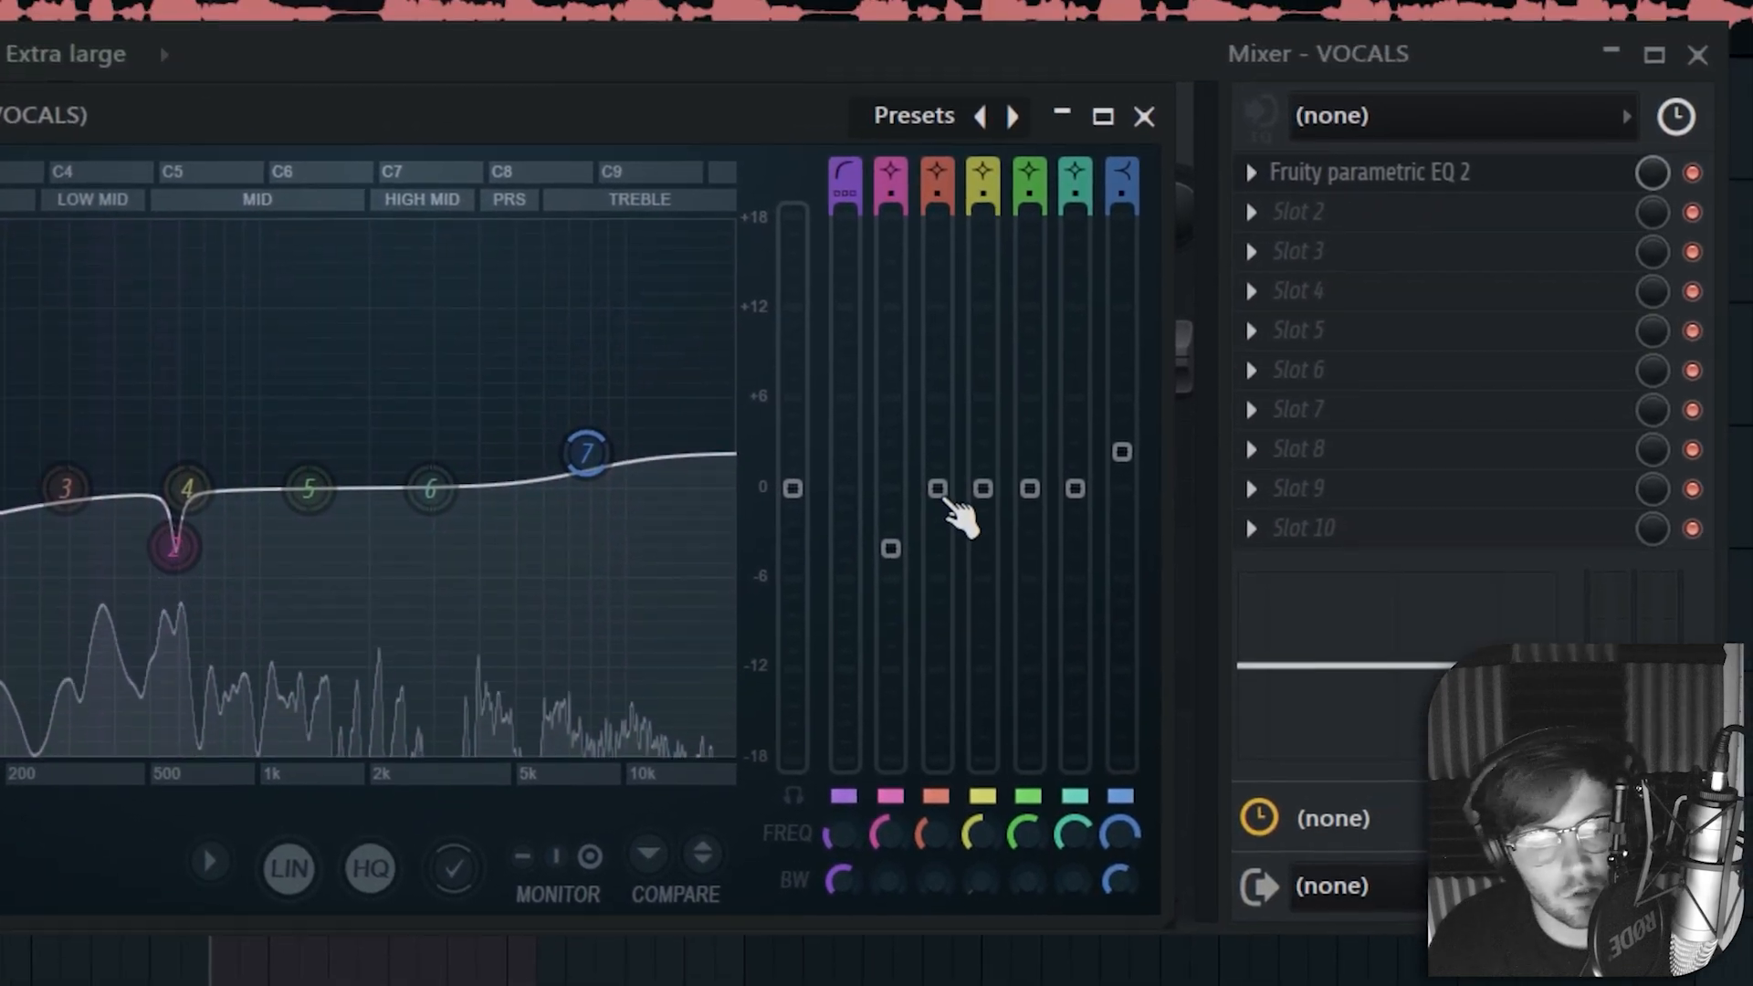
key("space")
Boost EQ band 3 and sweep it through the midrange and low mids to about 380 Hz during playback
left_click_drag(1031, 389, 1030, 320)
left_click_drag(933, 652, 933, 591)
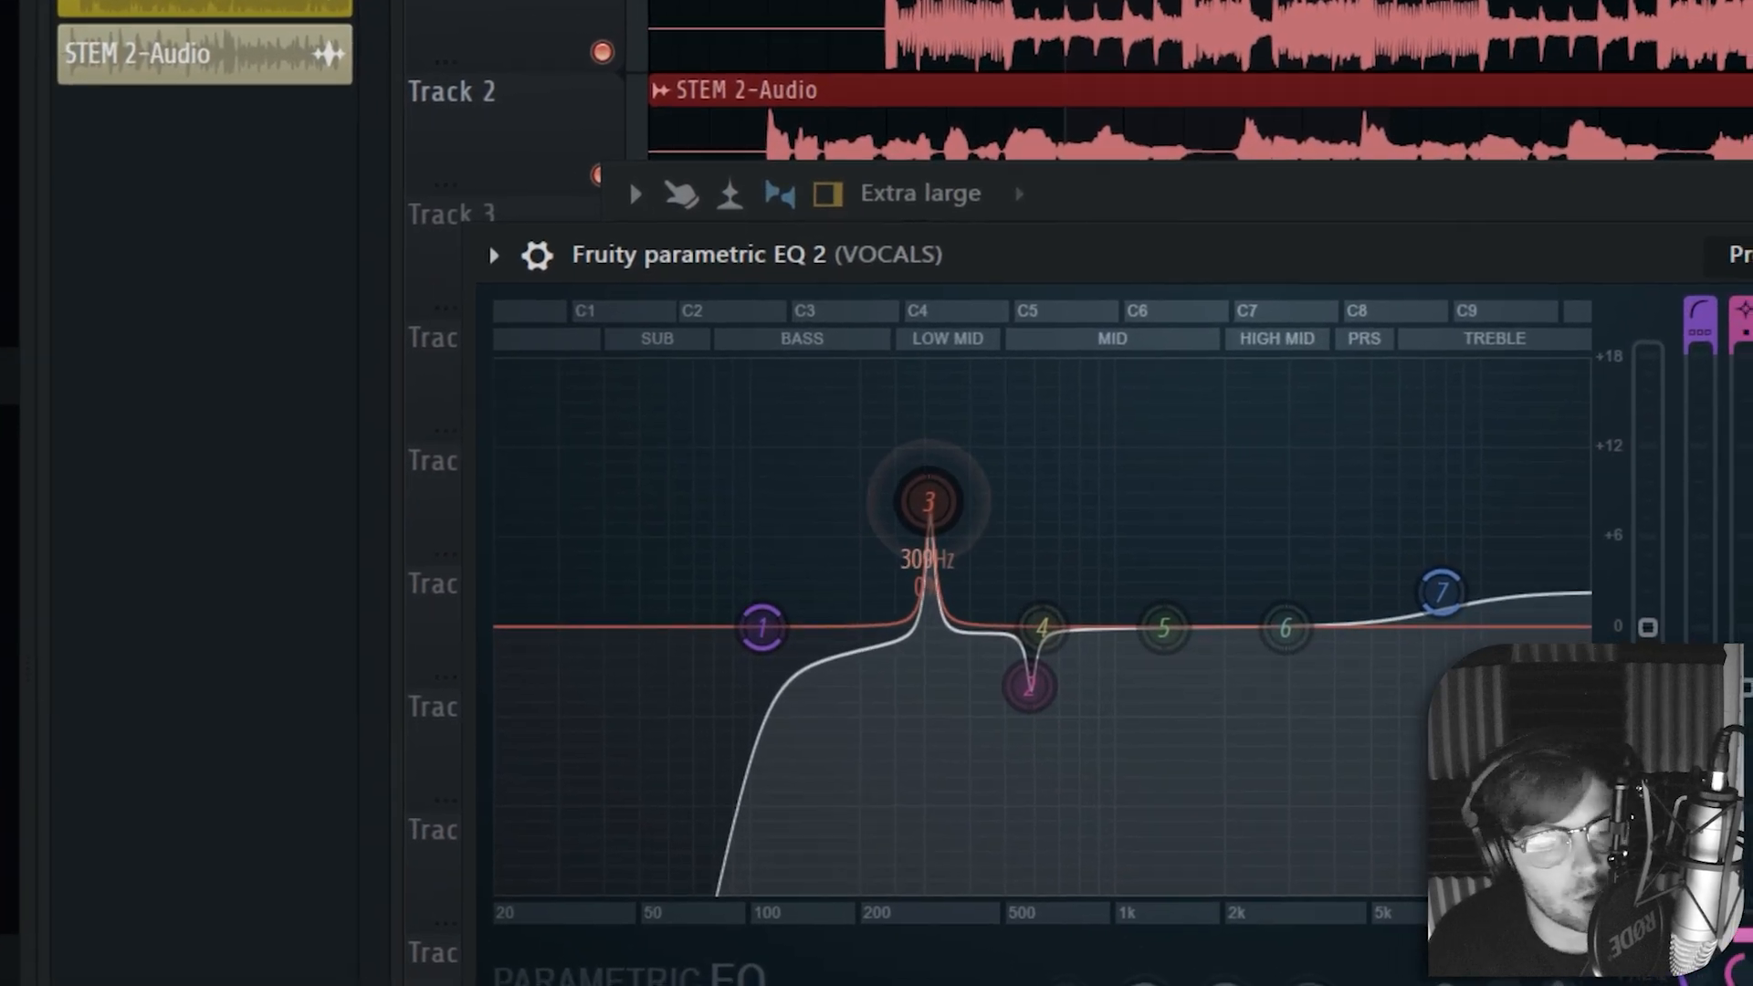
left_click_drag(929, 502, 1142, 525)
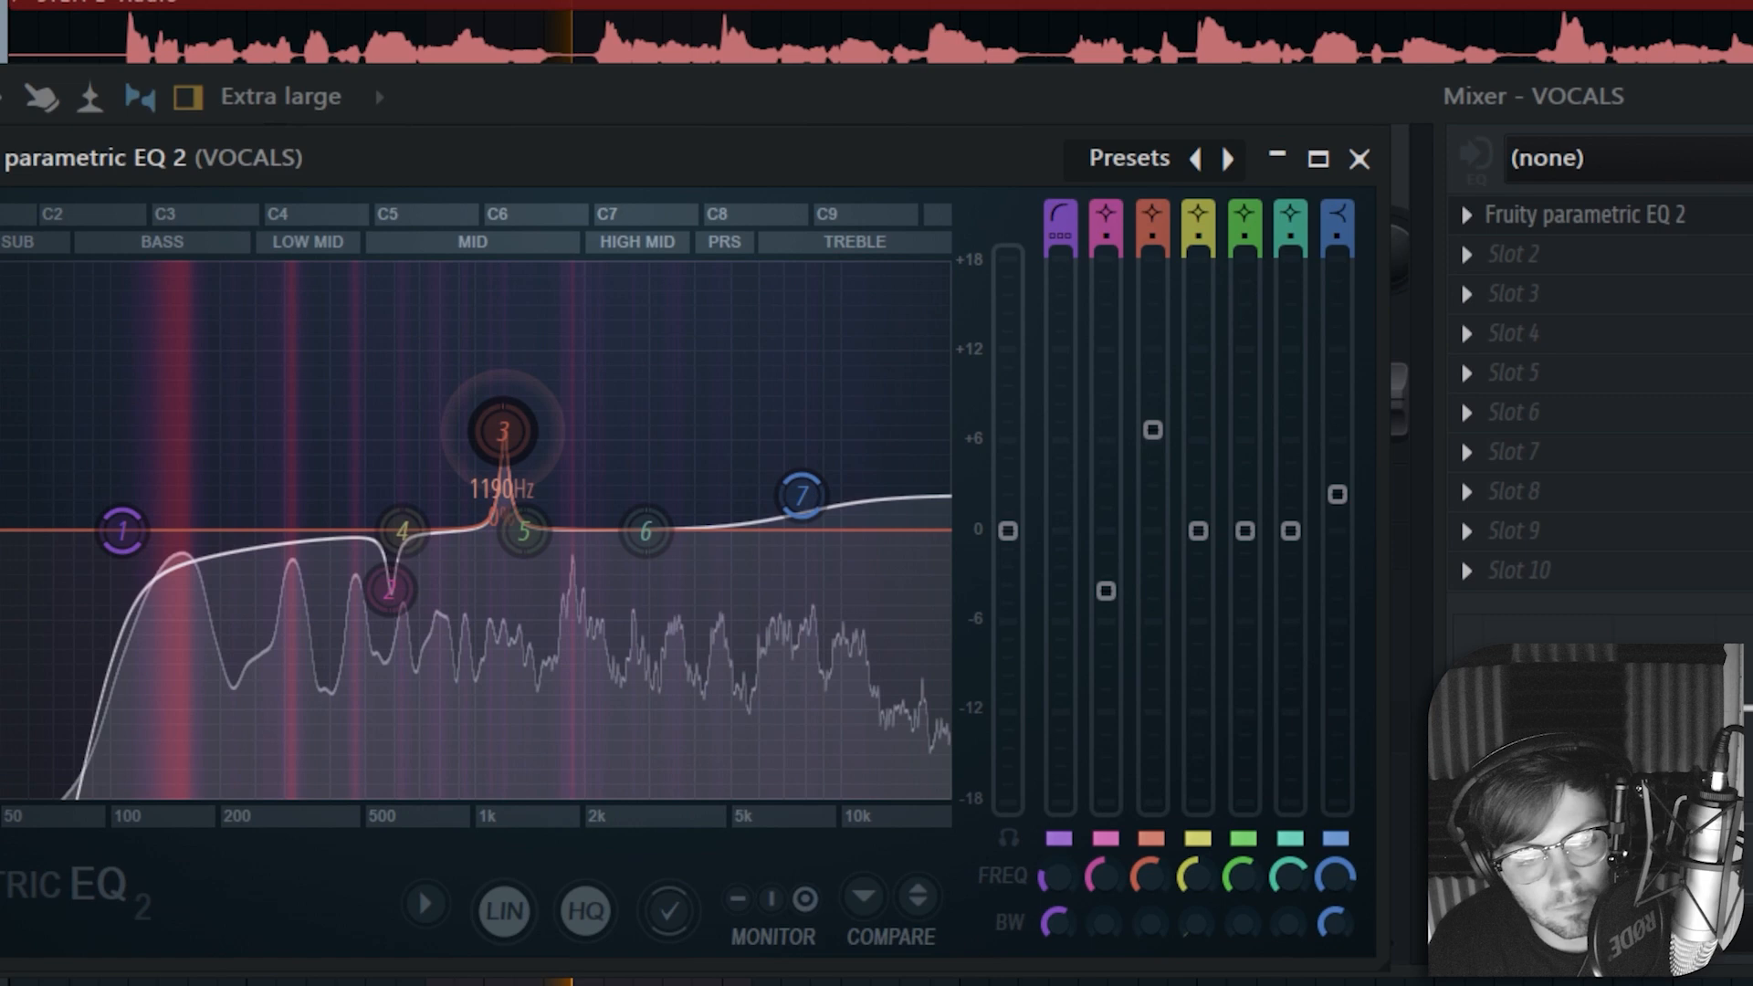
left_click_drag(502, 431, 553, 444)
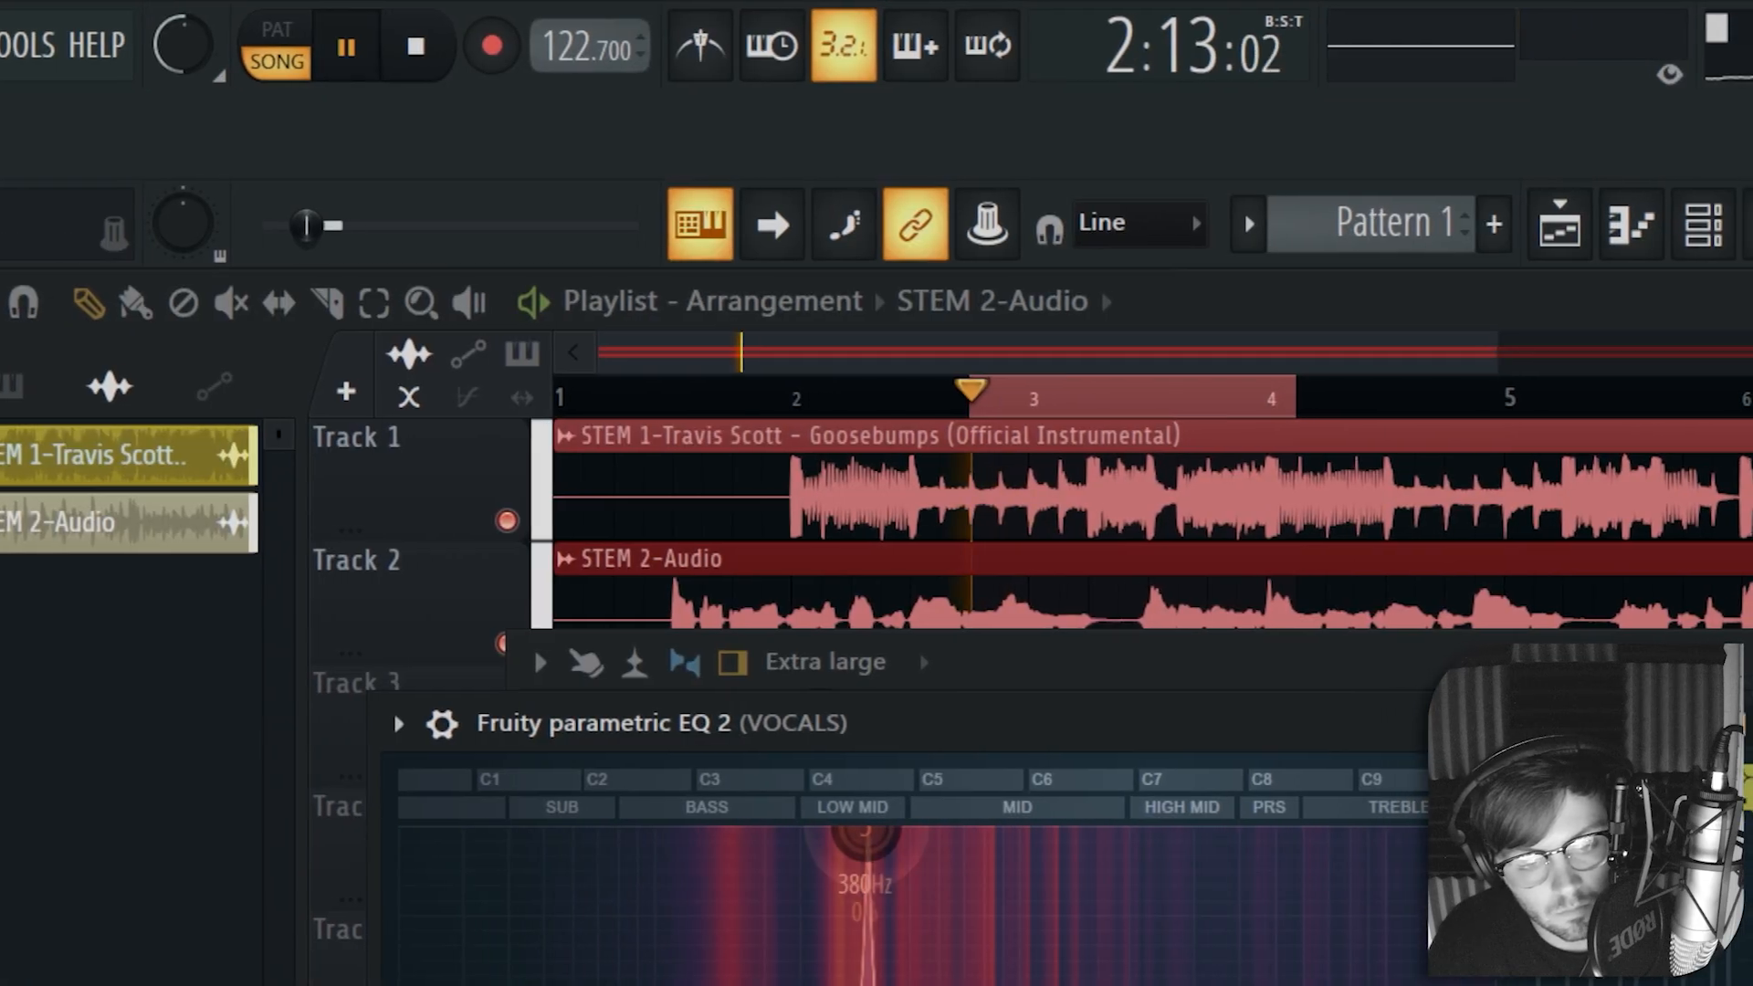
left_click_drag(861, 833, 843, 833)
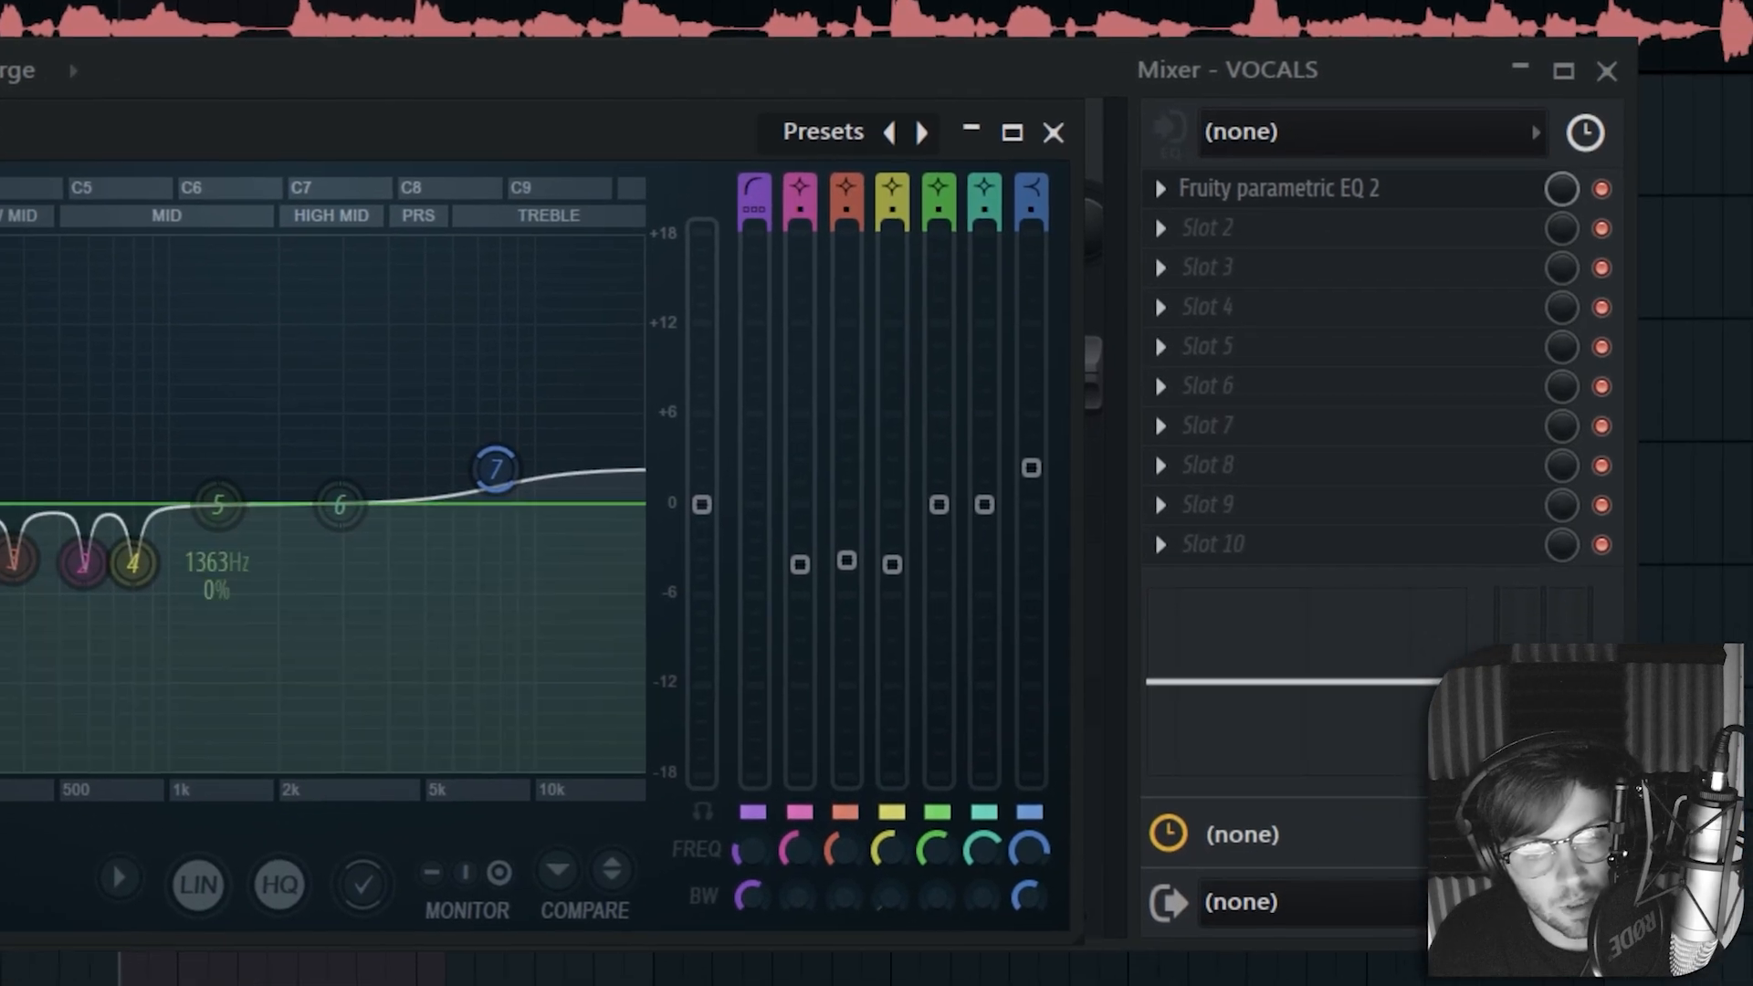
Sweep boosted EQ bands 5 and 6 during playback, and cut band 5 by about 3 dB near 302 Hz
left_click_drag(939, 504, 938, 375)
key("space")
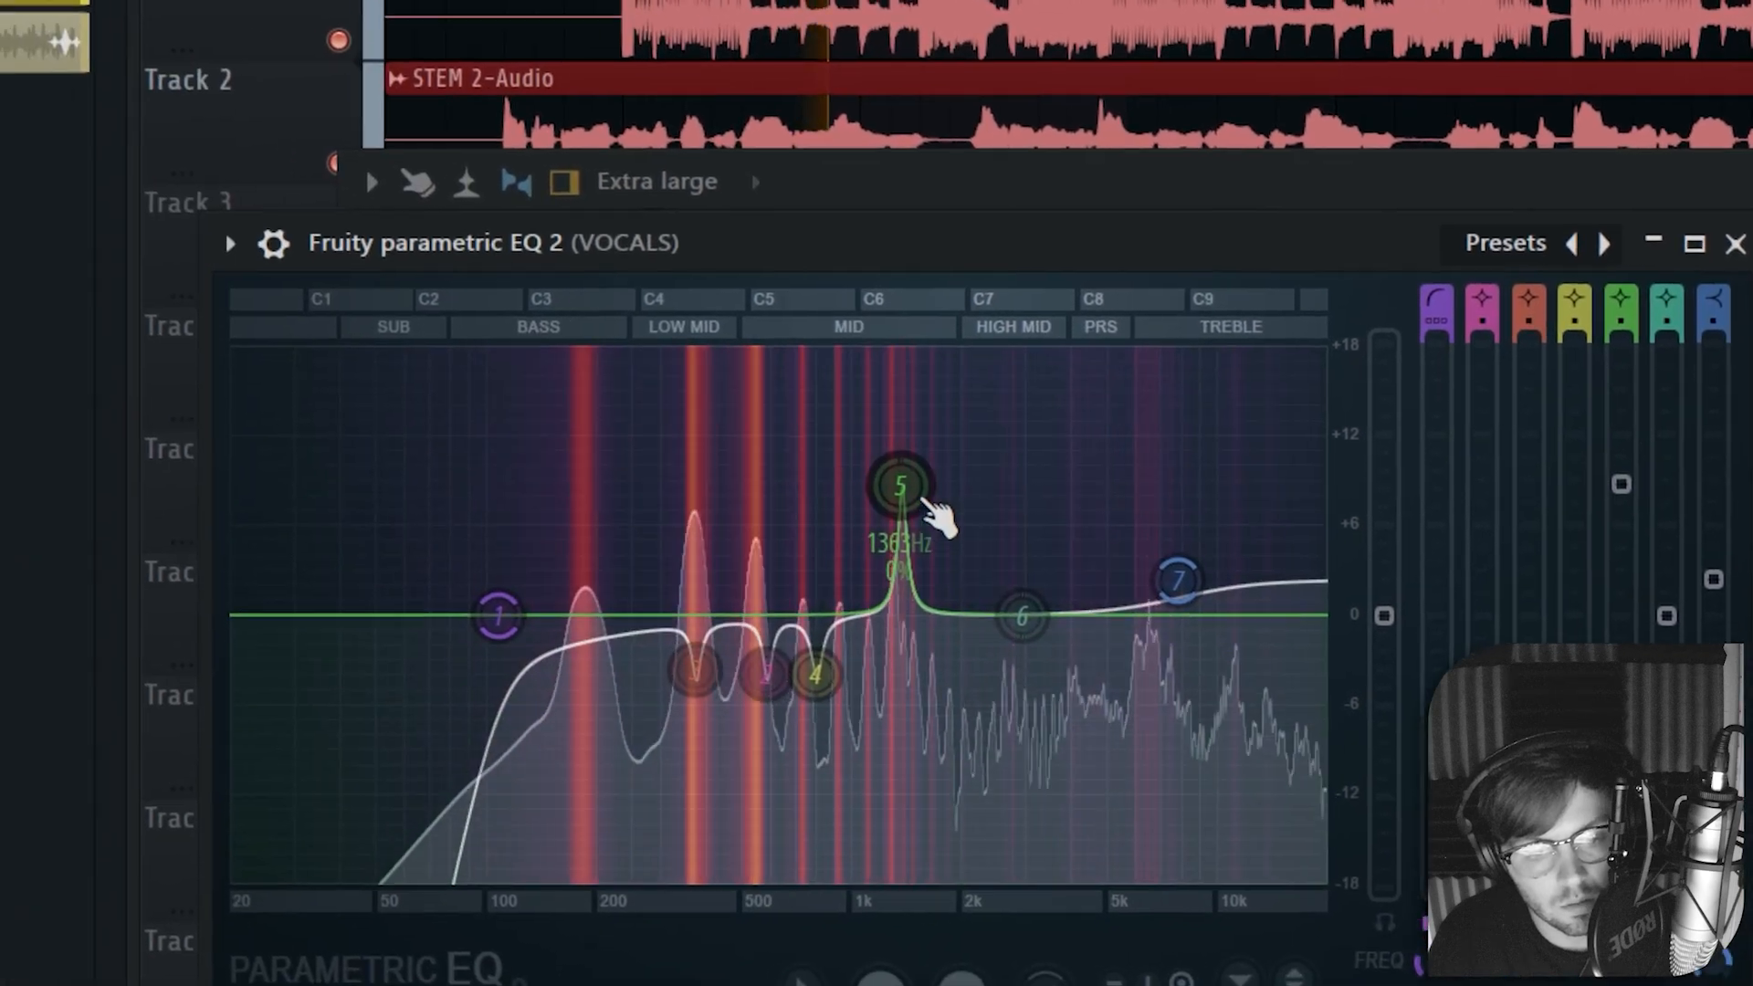
left_click_drag(218, 377, 0, 239)
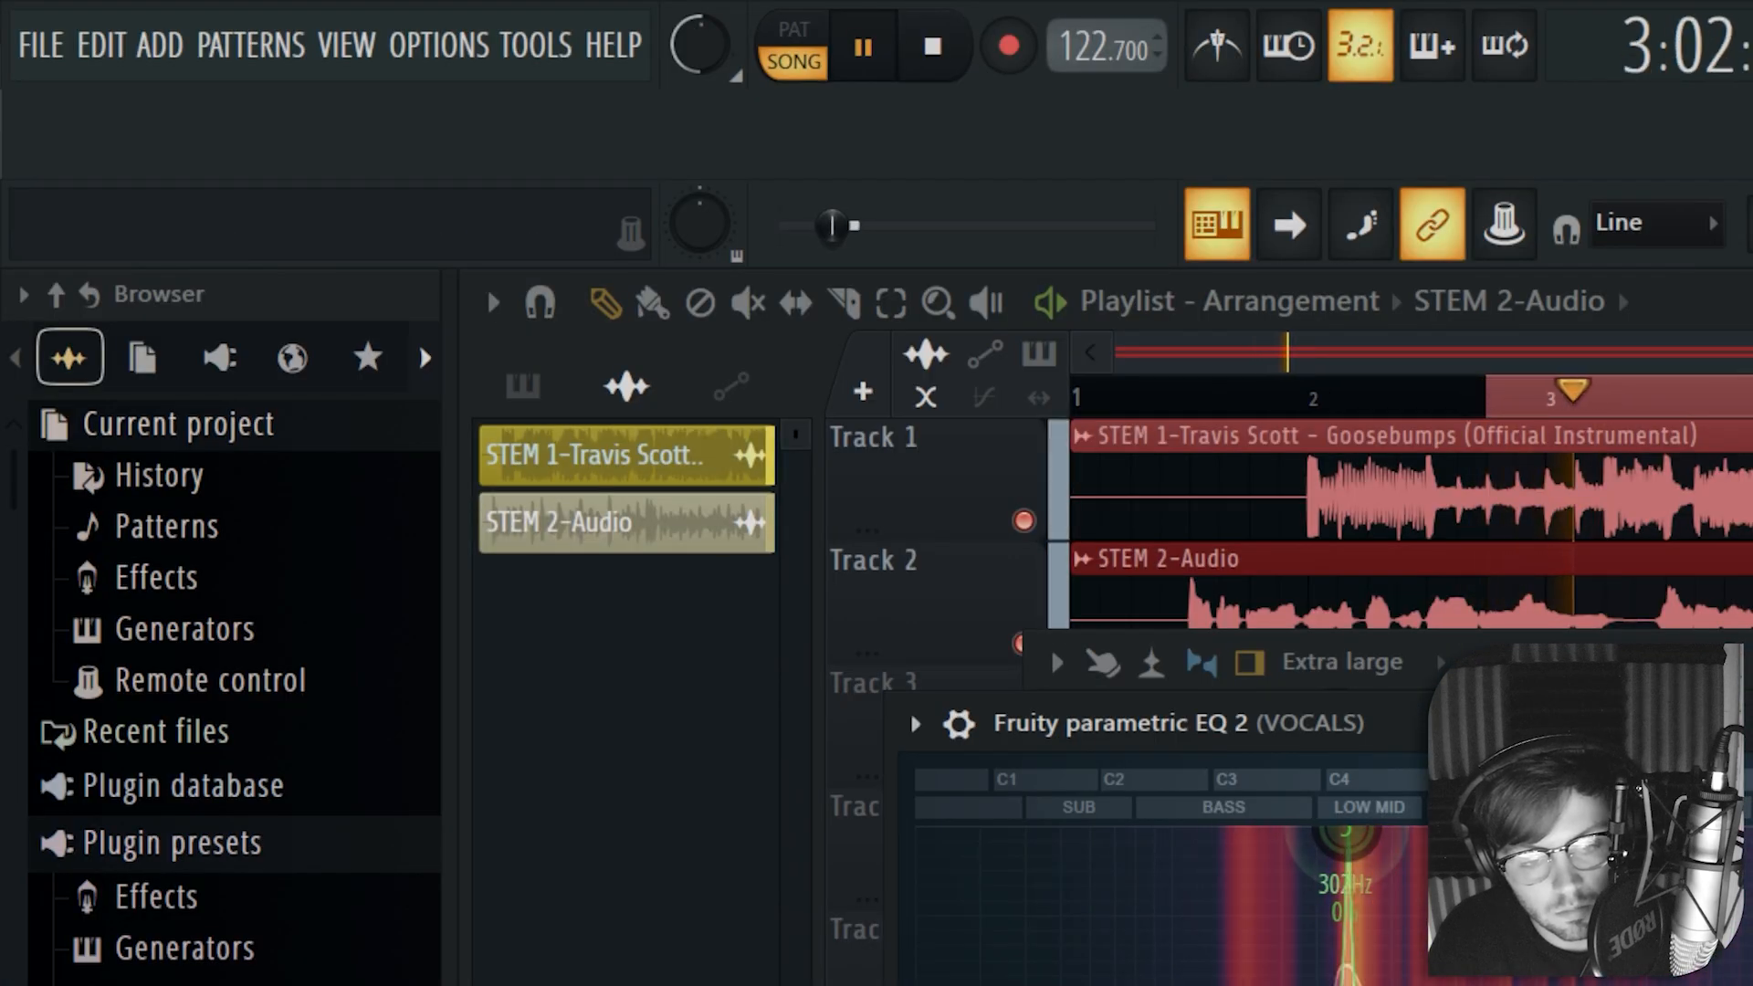
key("space")
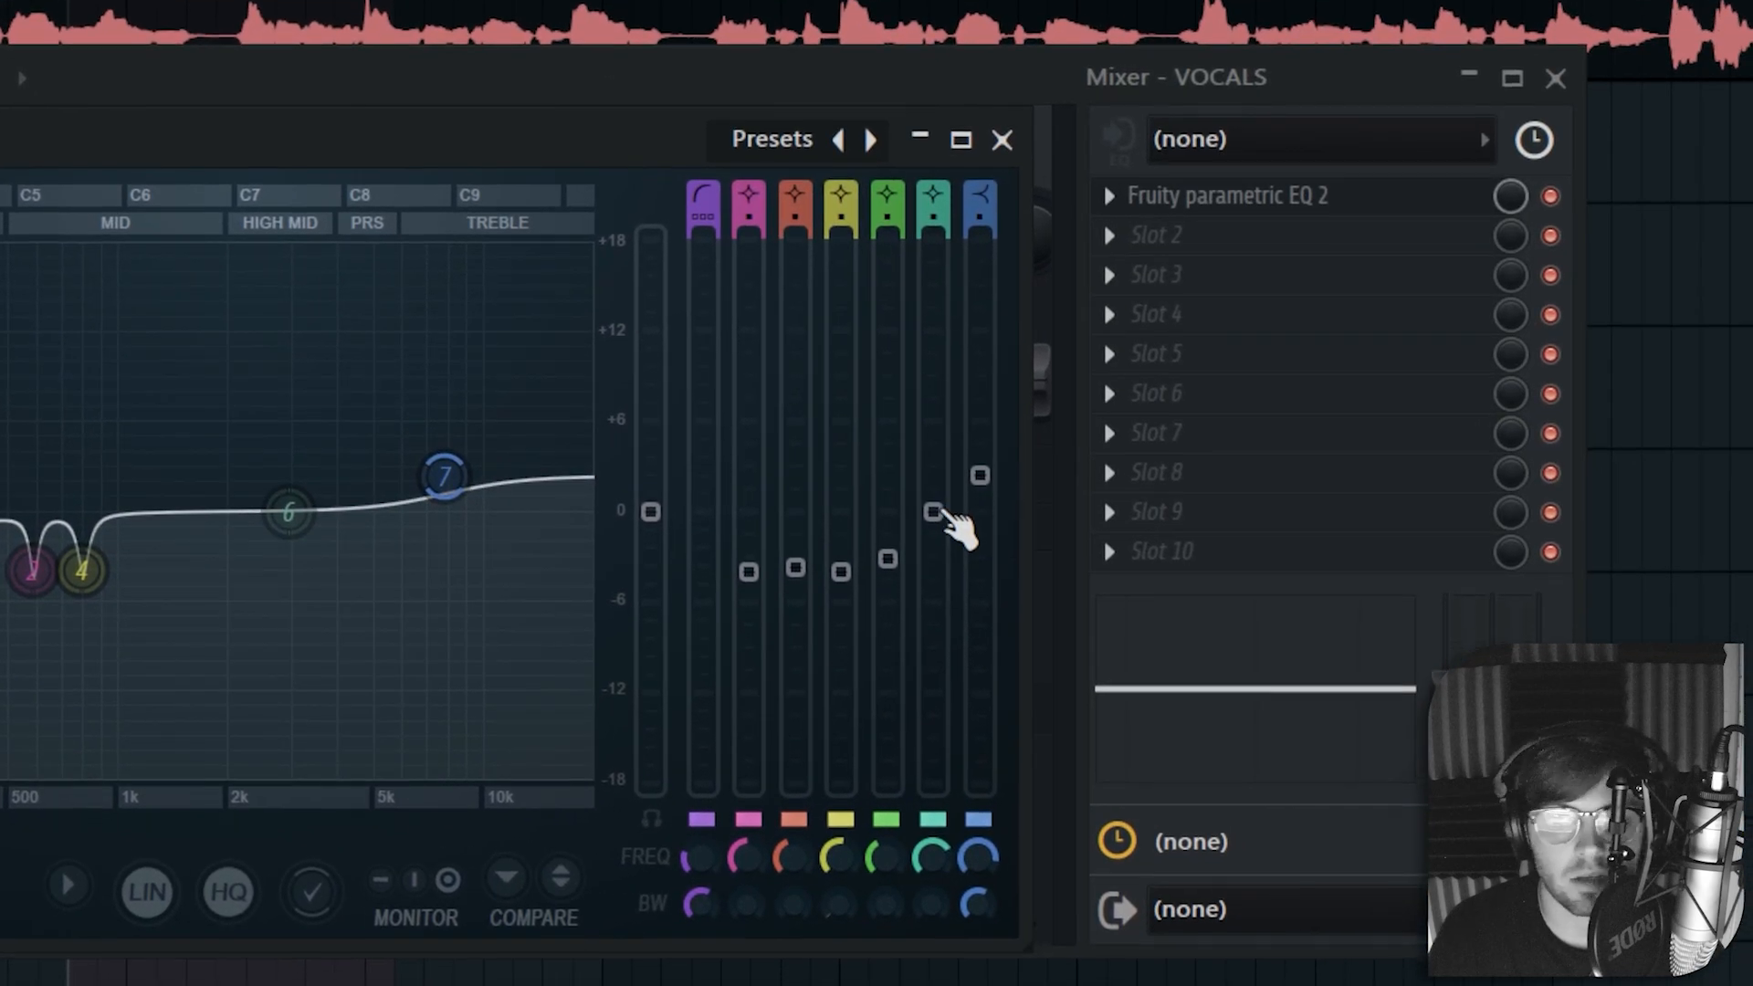
left_click_drag(1571, 482, 1571, 454)
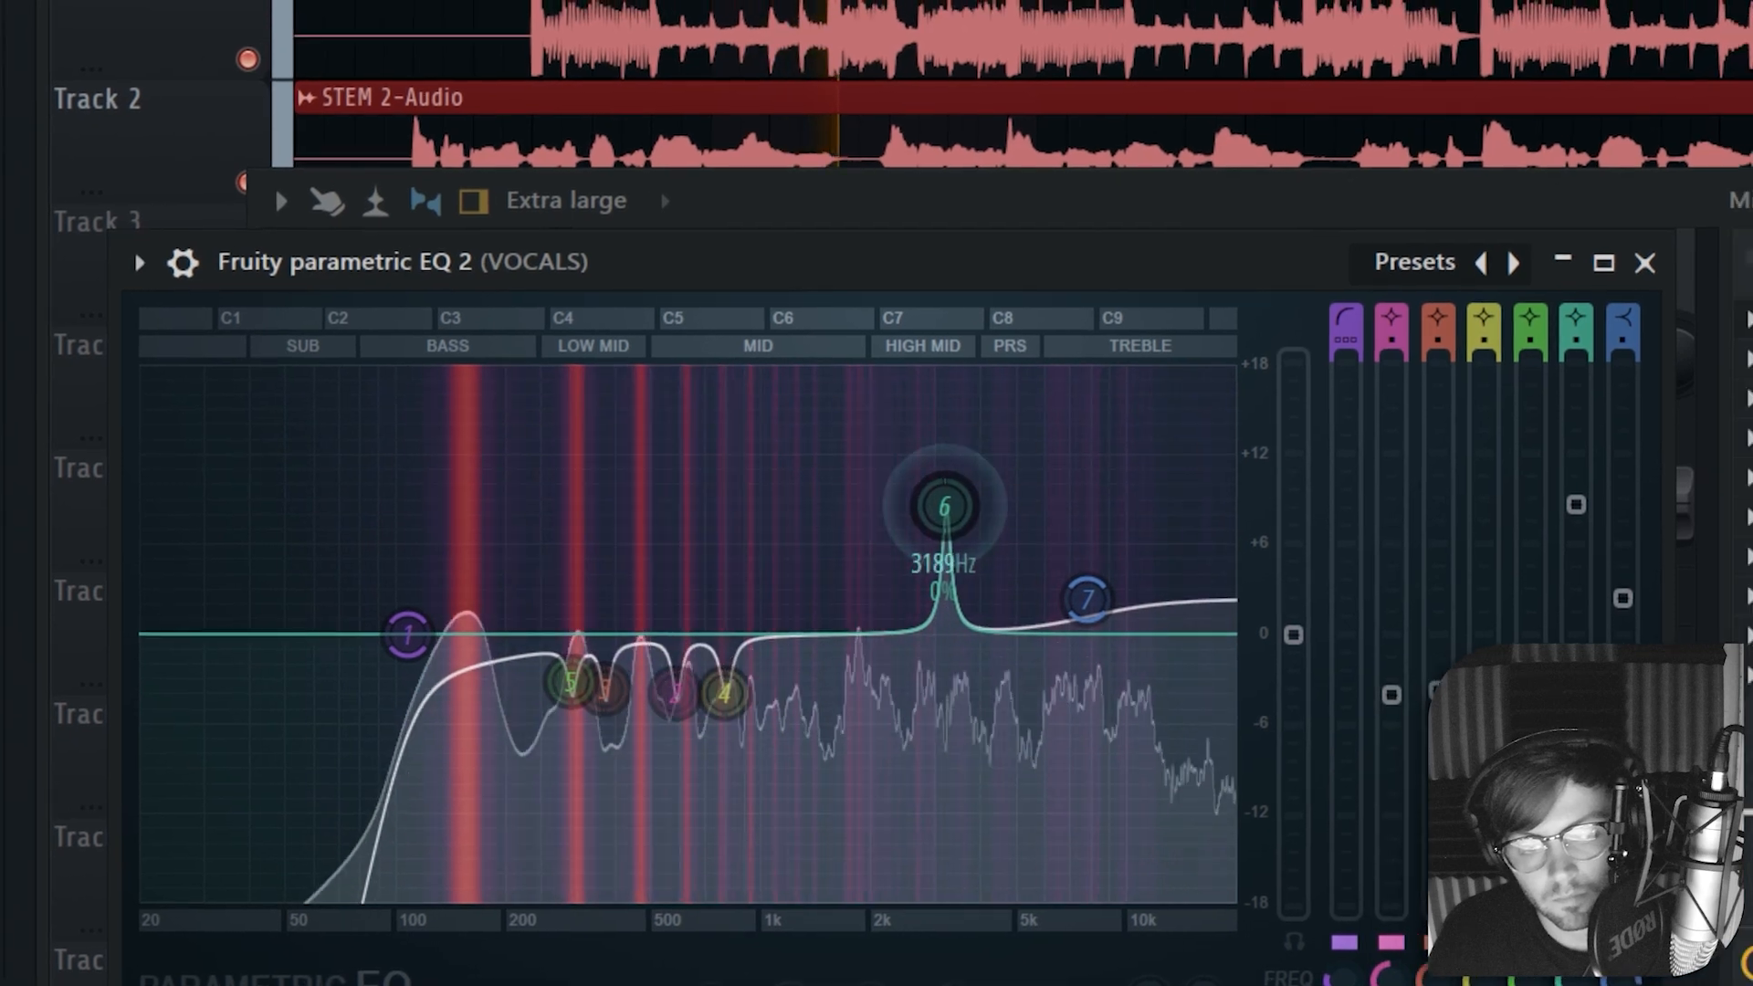
left_click_drag(1204, 581, 1289, 764)
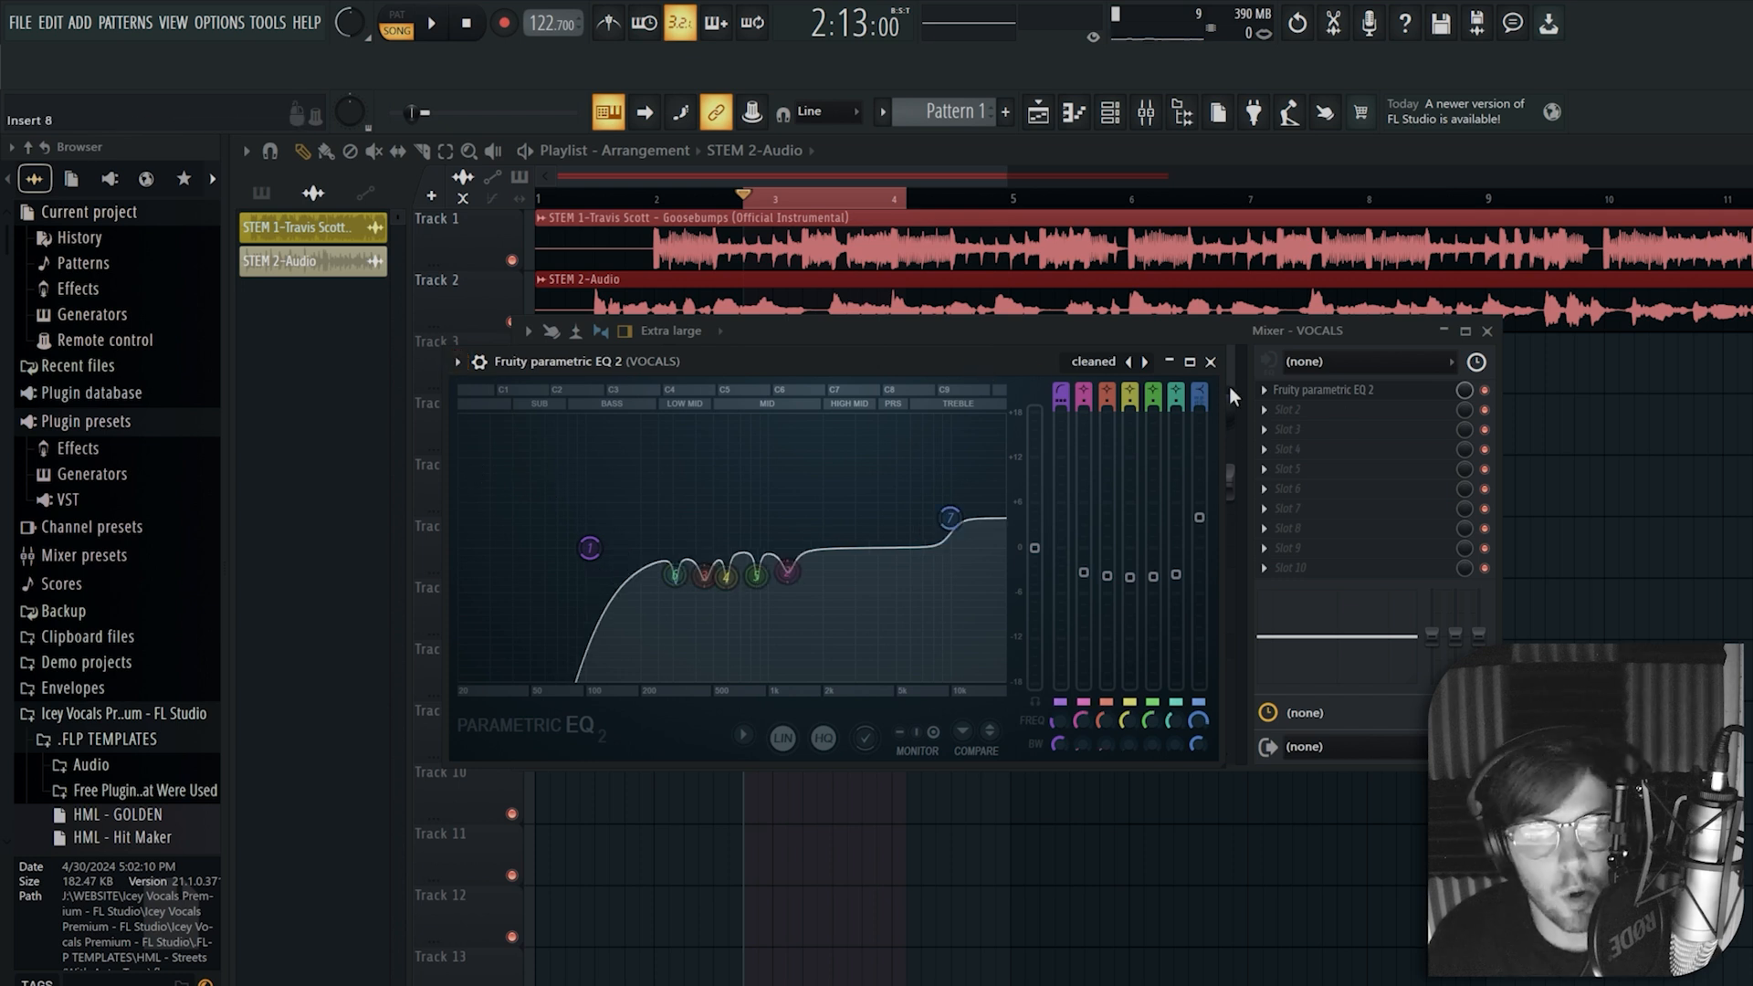
Add a second Fruity parametric EQ 2 with the cleaned preset to VOCALS and disable its bands 1 and 7
left_click(1292, 418)
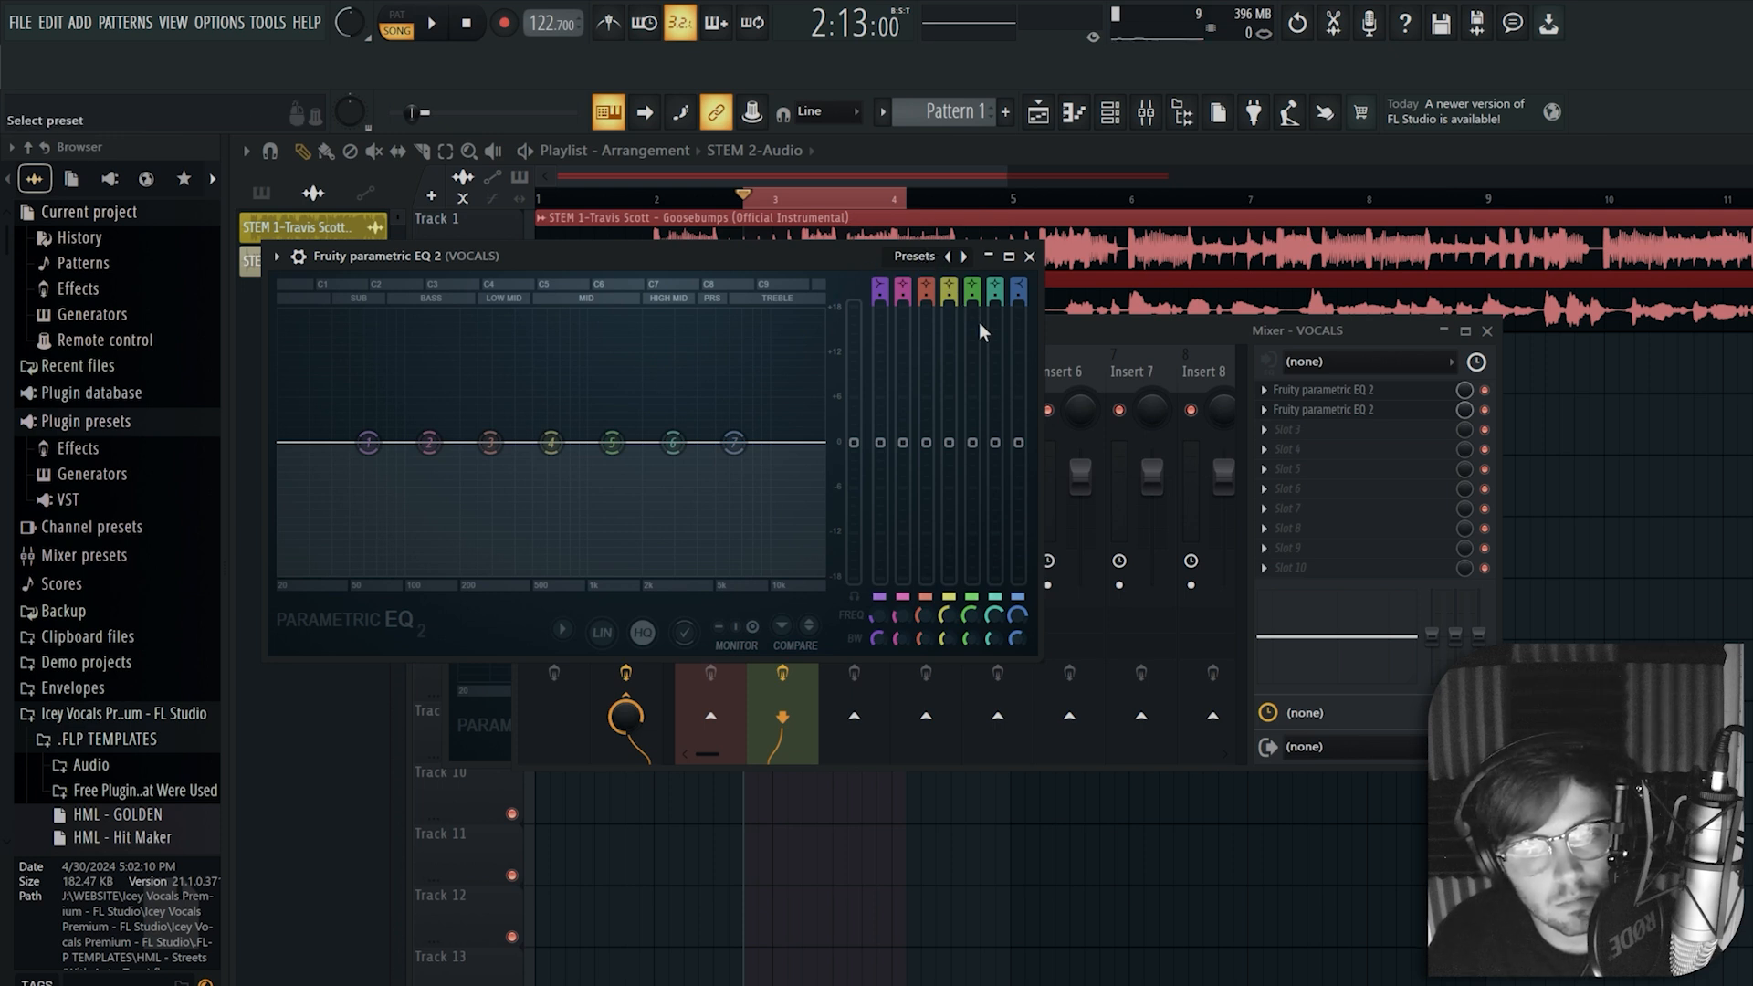
left_click(964, 256)
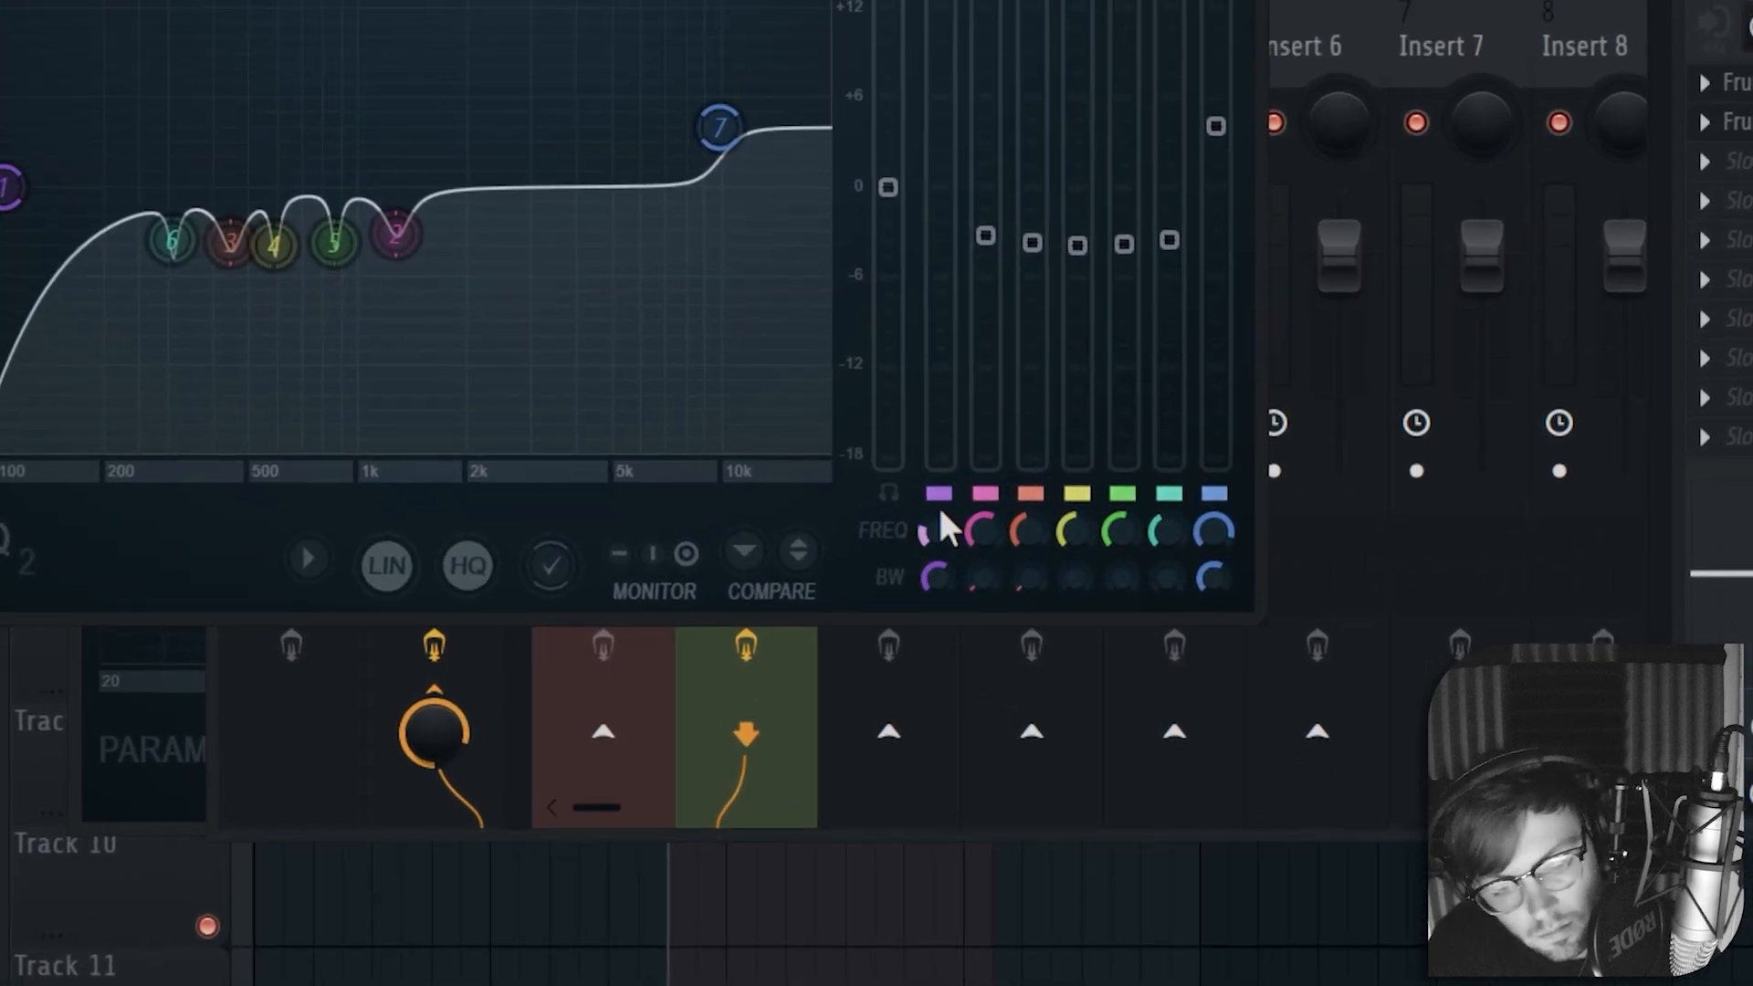
left_click(940, 496)
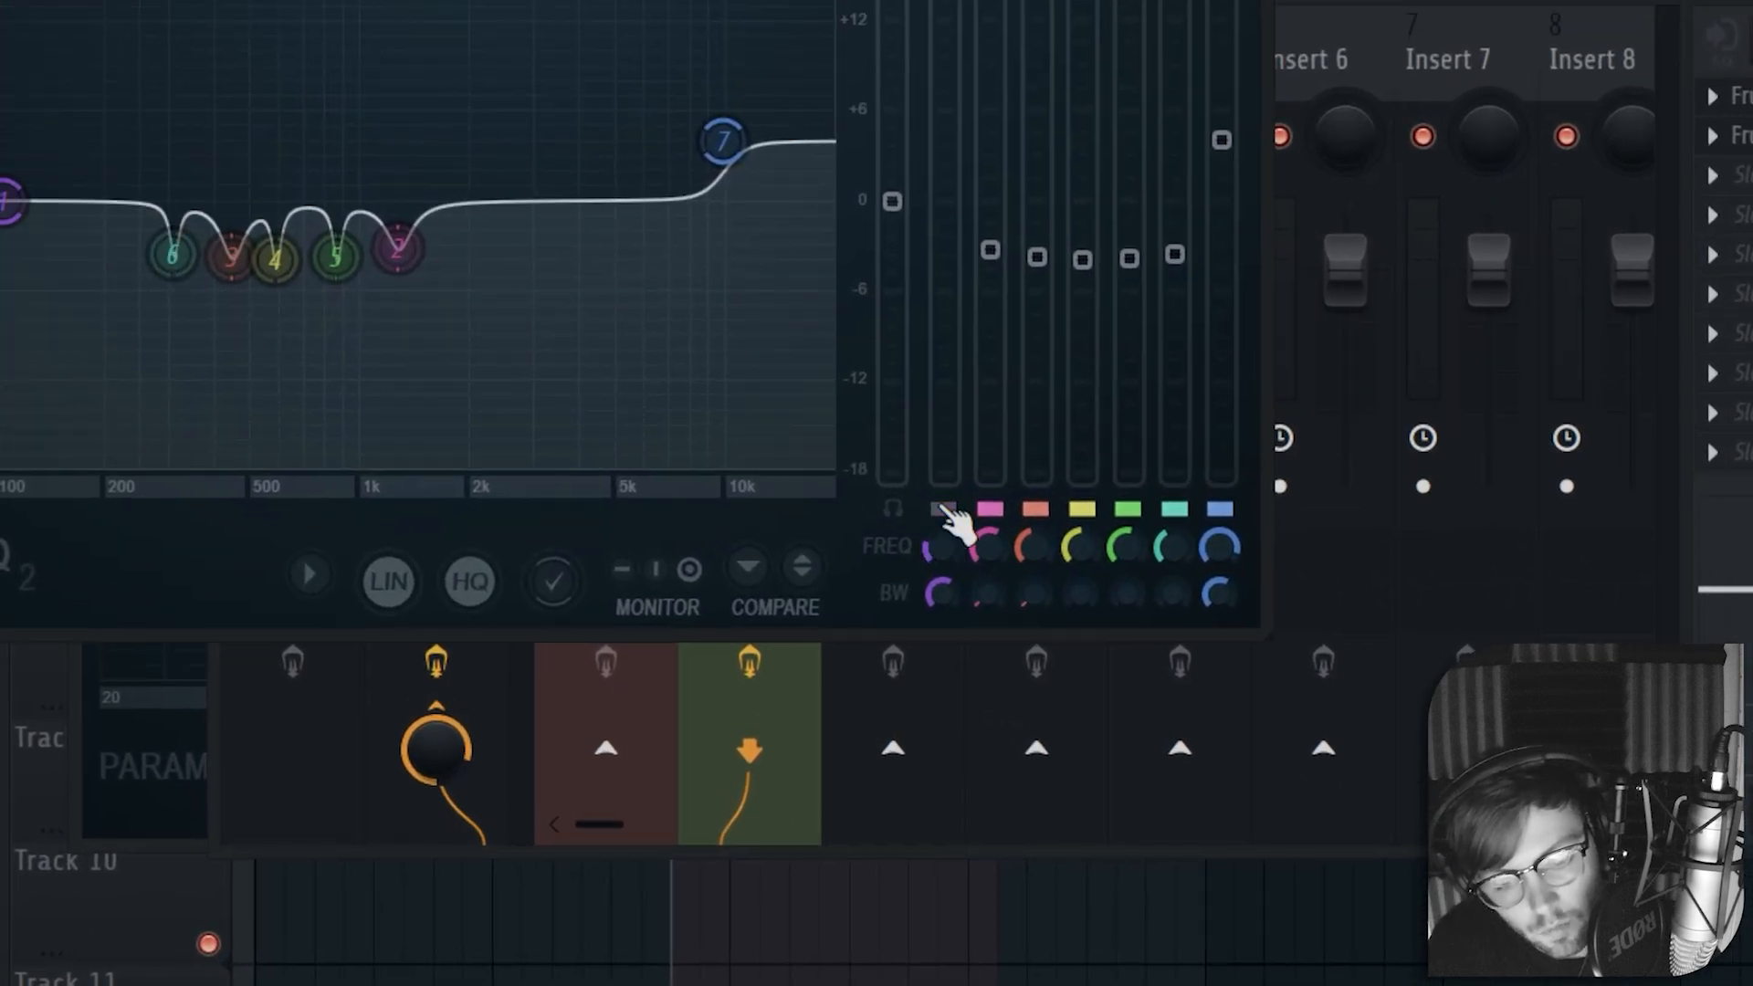
left_click(1222, 511)
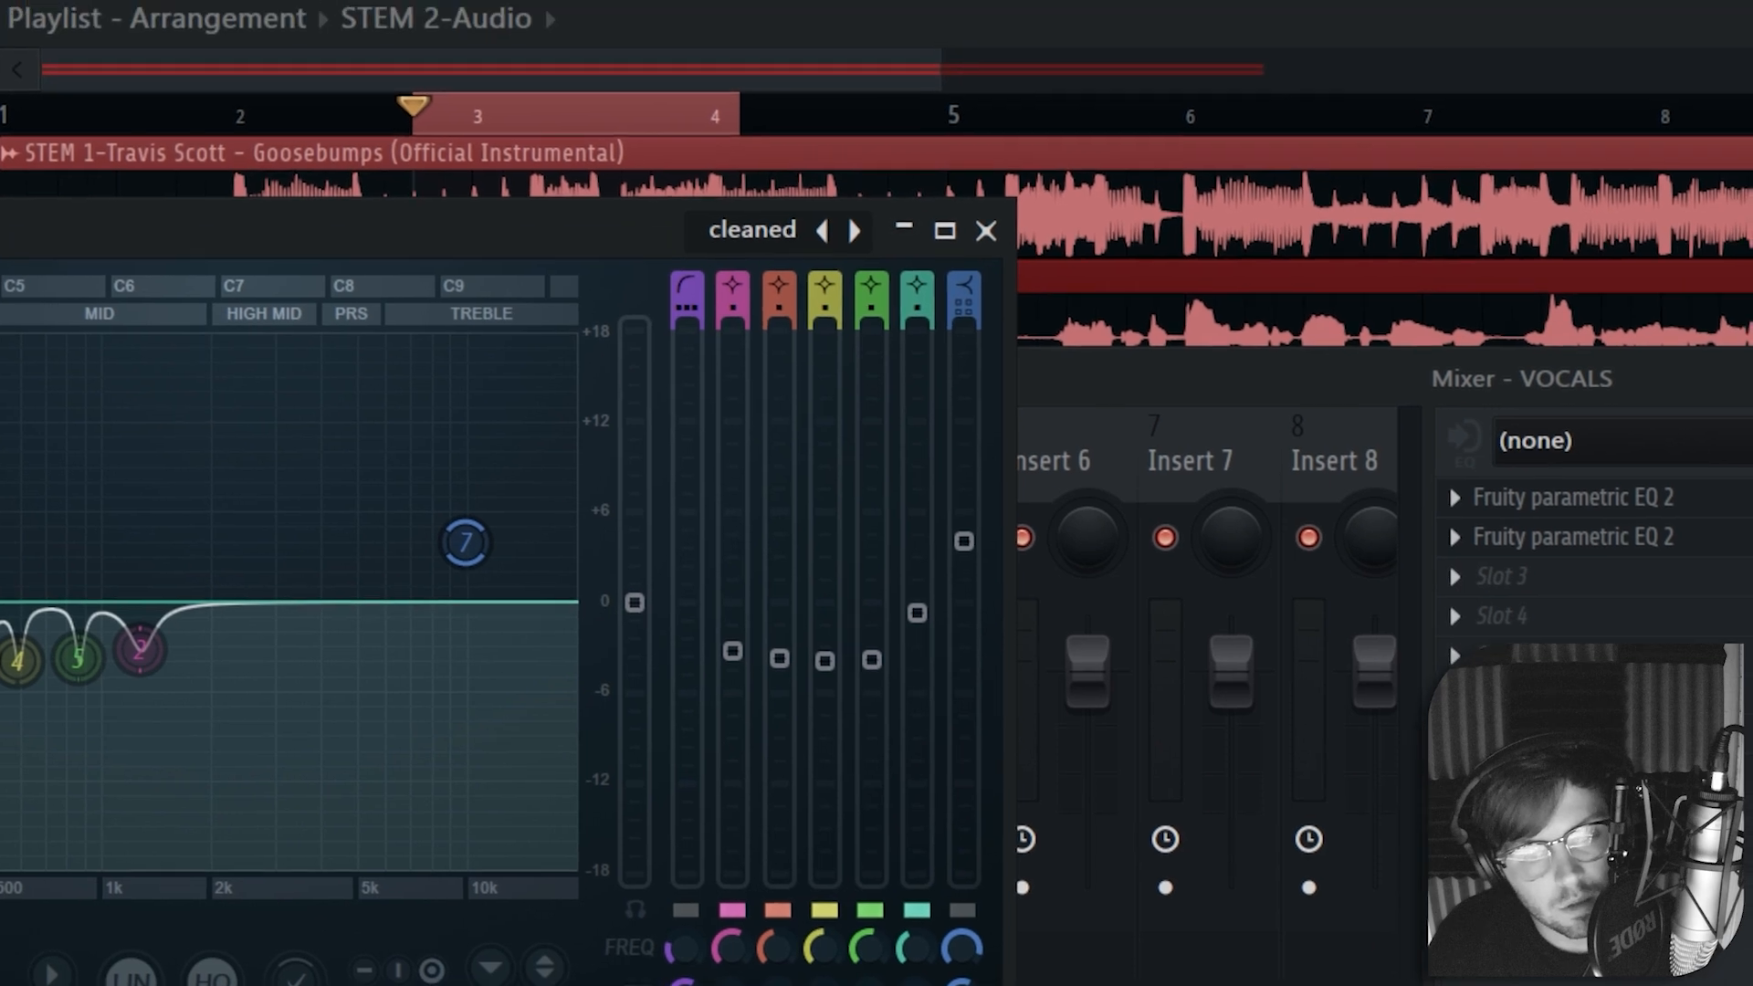
Reset the gain of bands 2 through 6 in the second EQ to about 0 dB
left_click_drag(916, 613, 917, 602)
left_click_drag(872, 659, 872, 602)
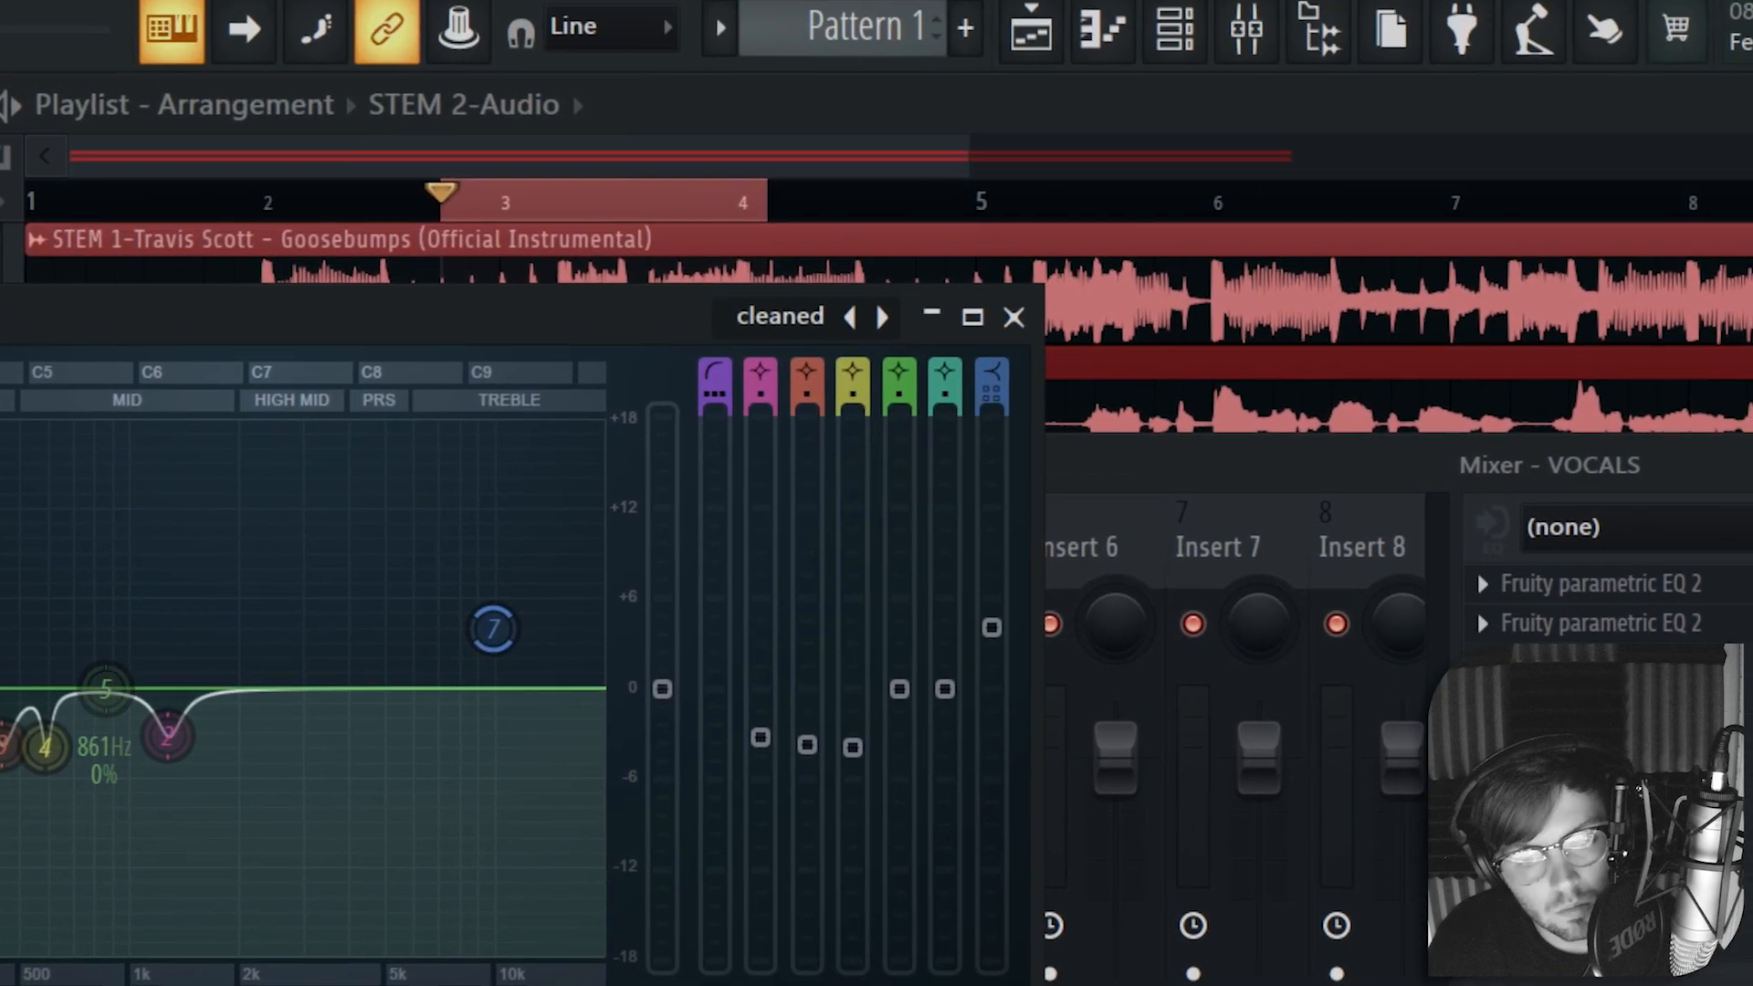
left_click_drag(852, 748, 807, 705)
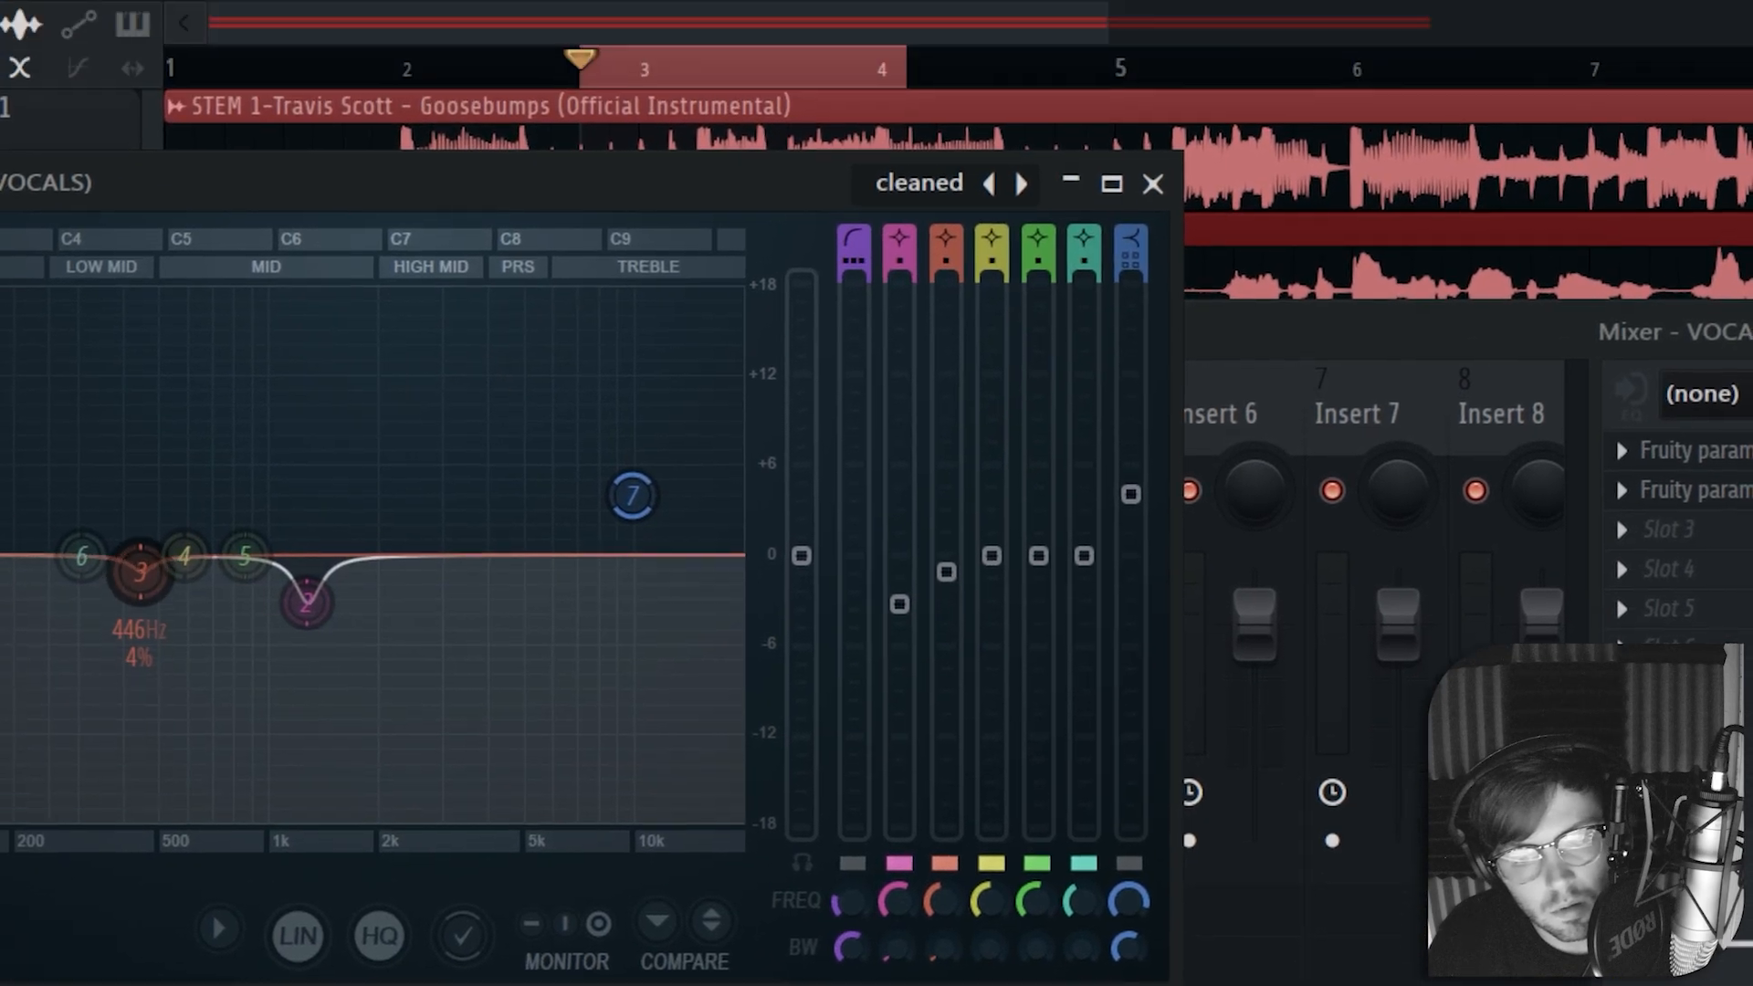
left_click_drag(946, 571, 946, 555)
left_click_drag(899, 604, 899, 555)
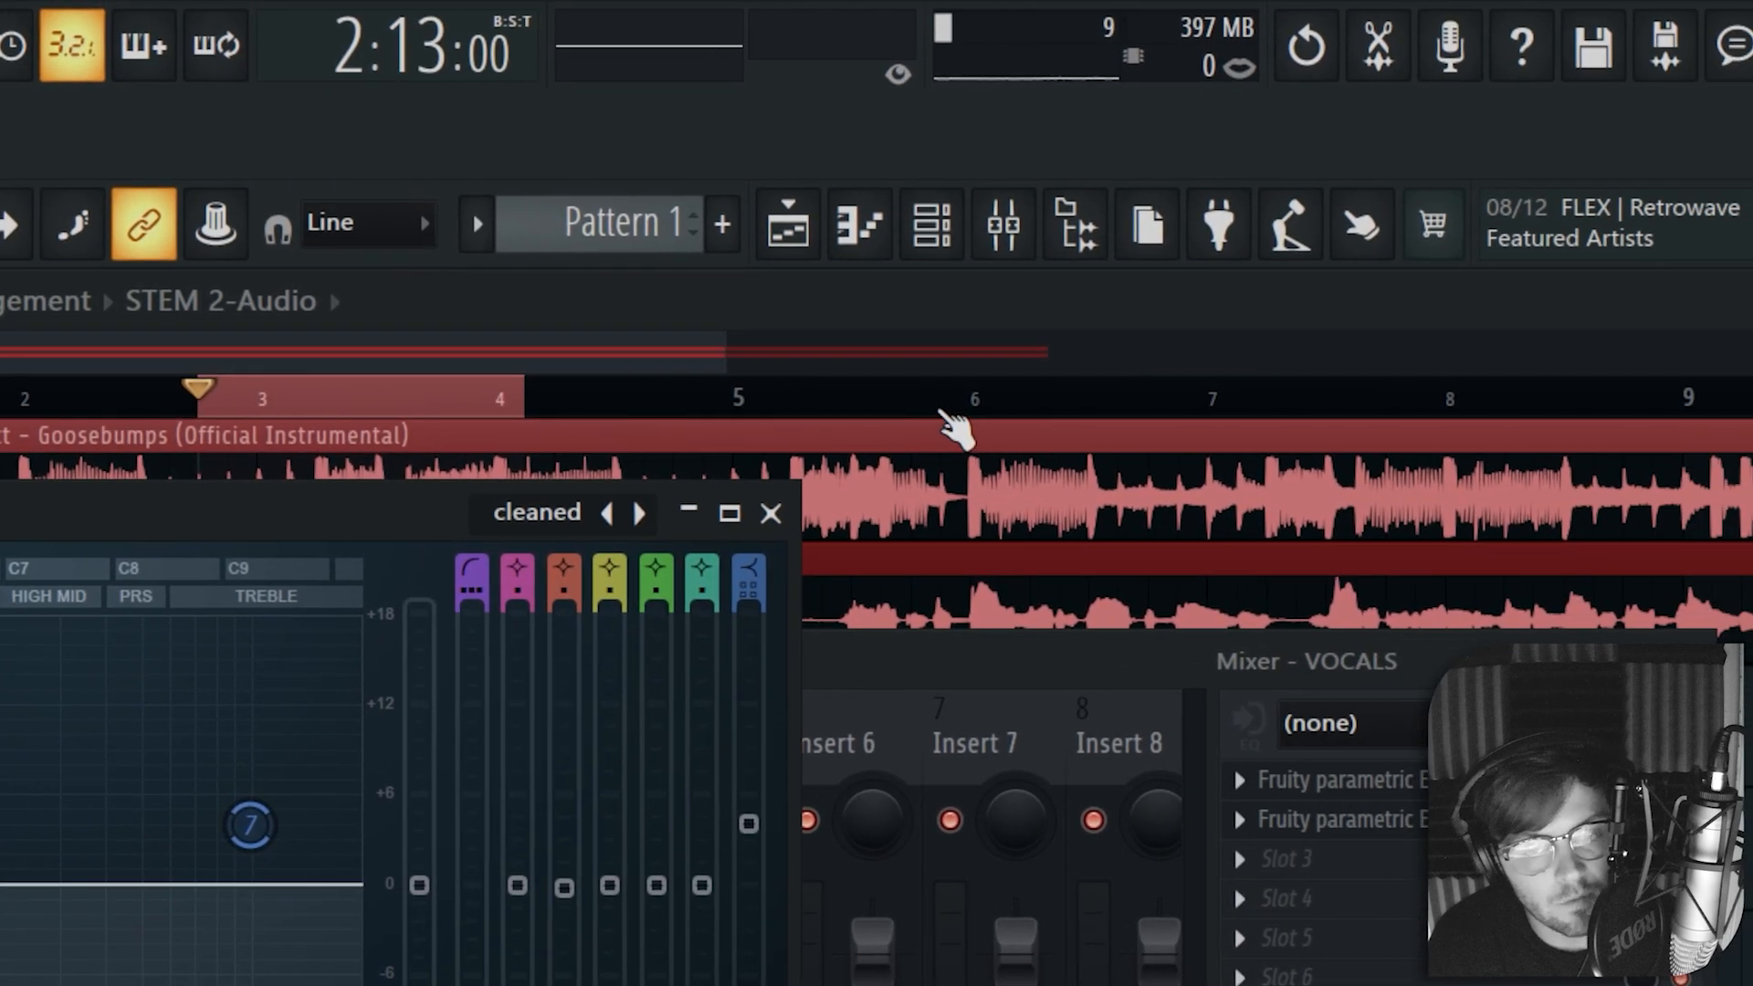
Mark a playback loop from 6:01 to about the middle of bar 8 and bring the mixer back
right_click(1285, 5)
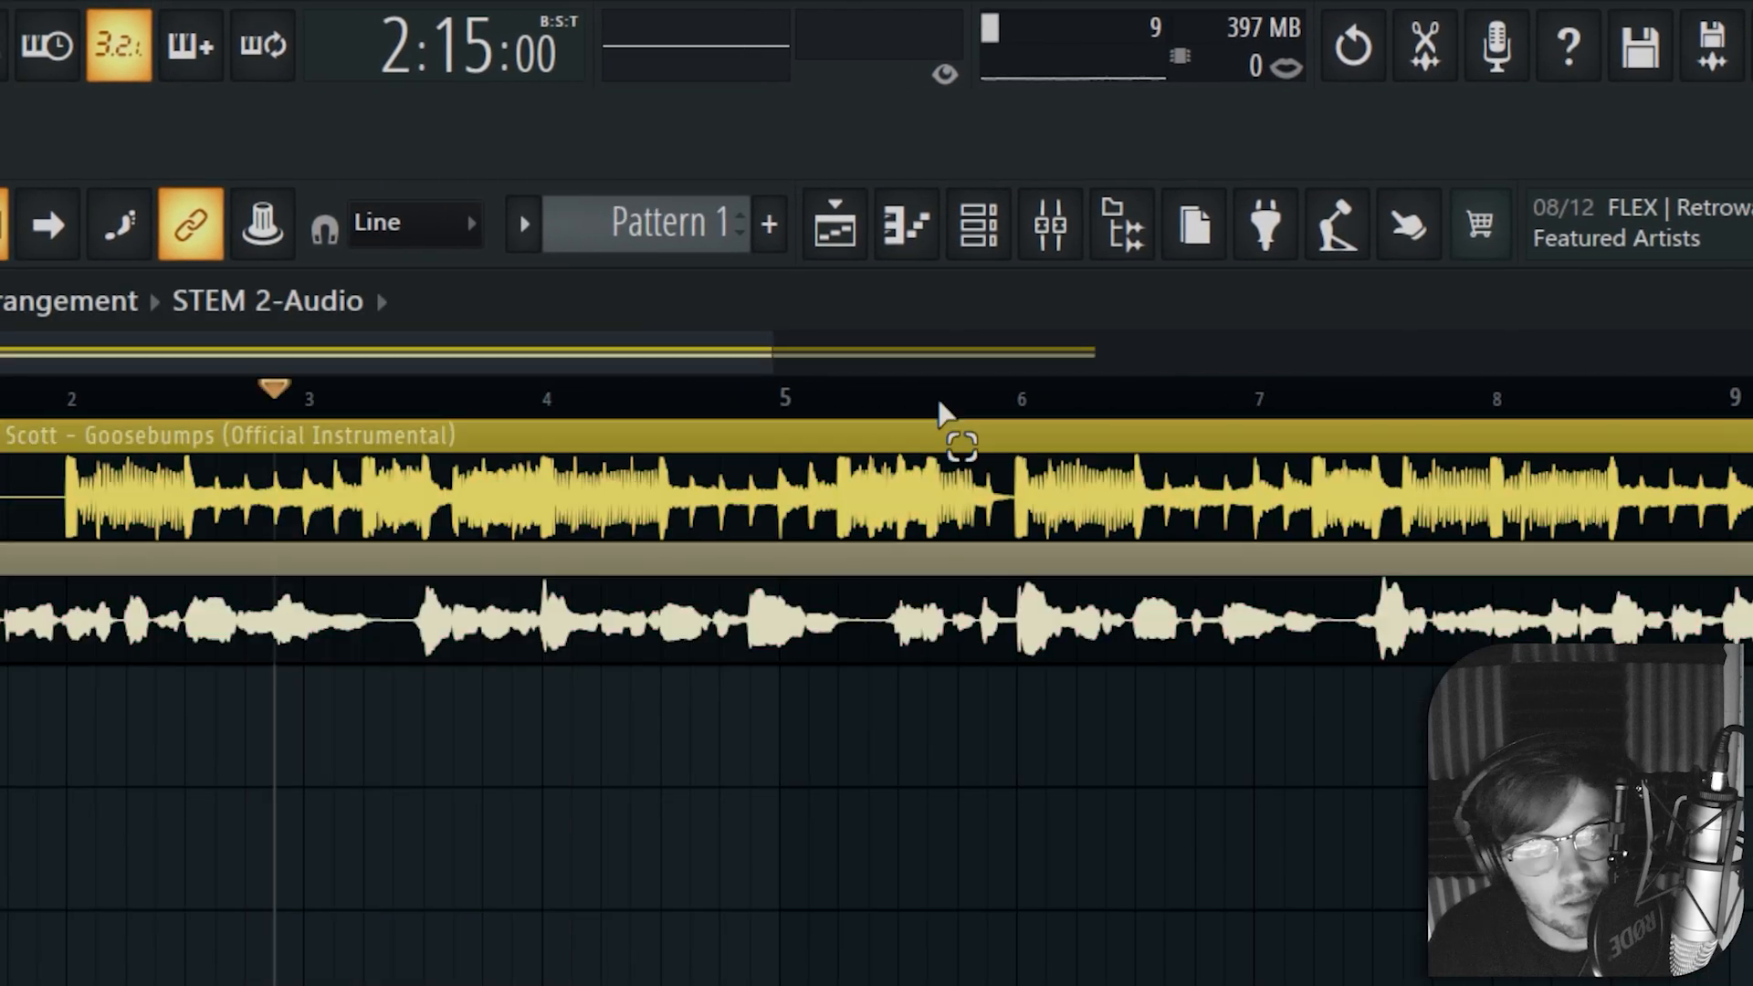
left_click(960, 402)
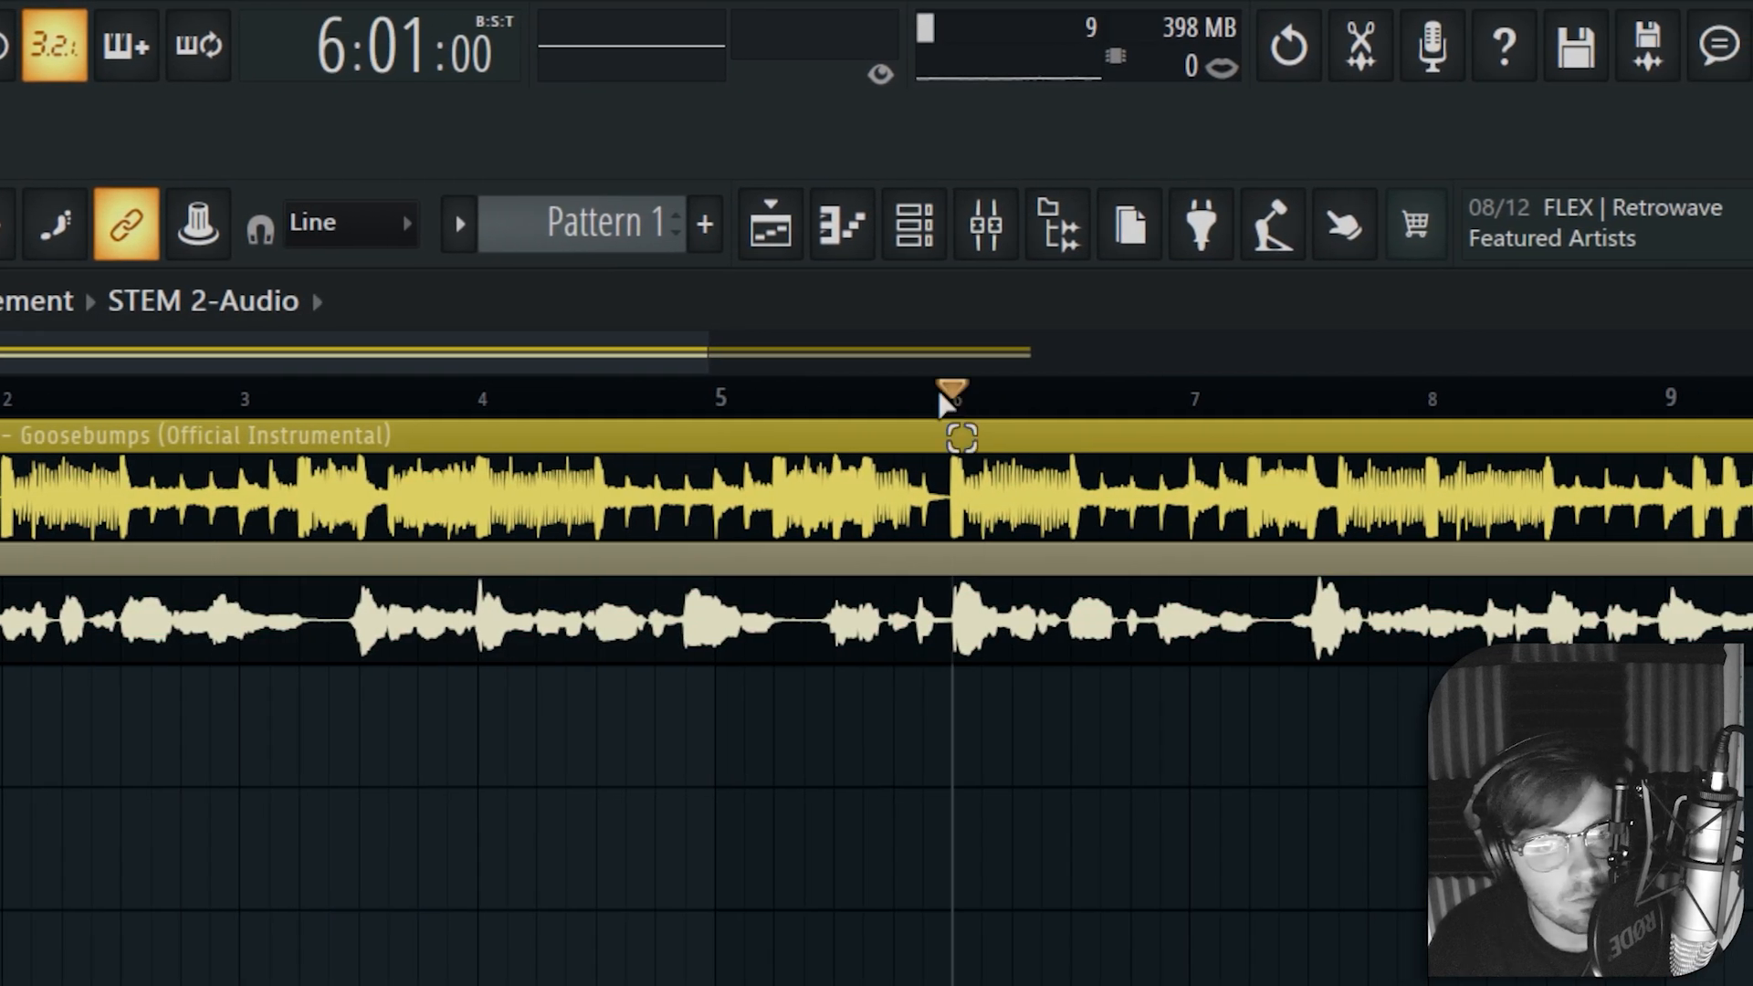
left_click_drag(946, 400, 1562, 418)
key("F9")
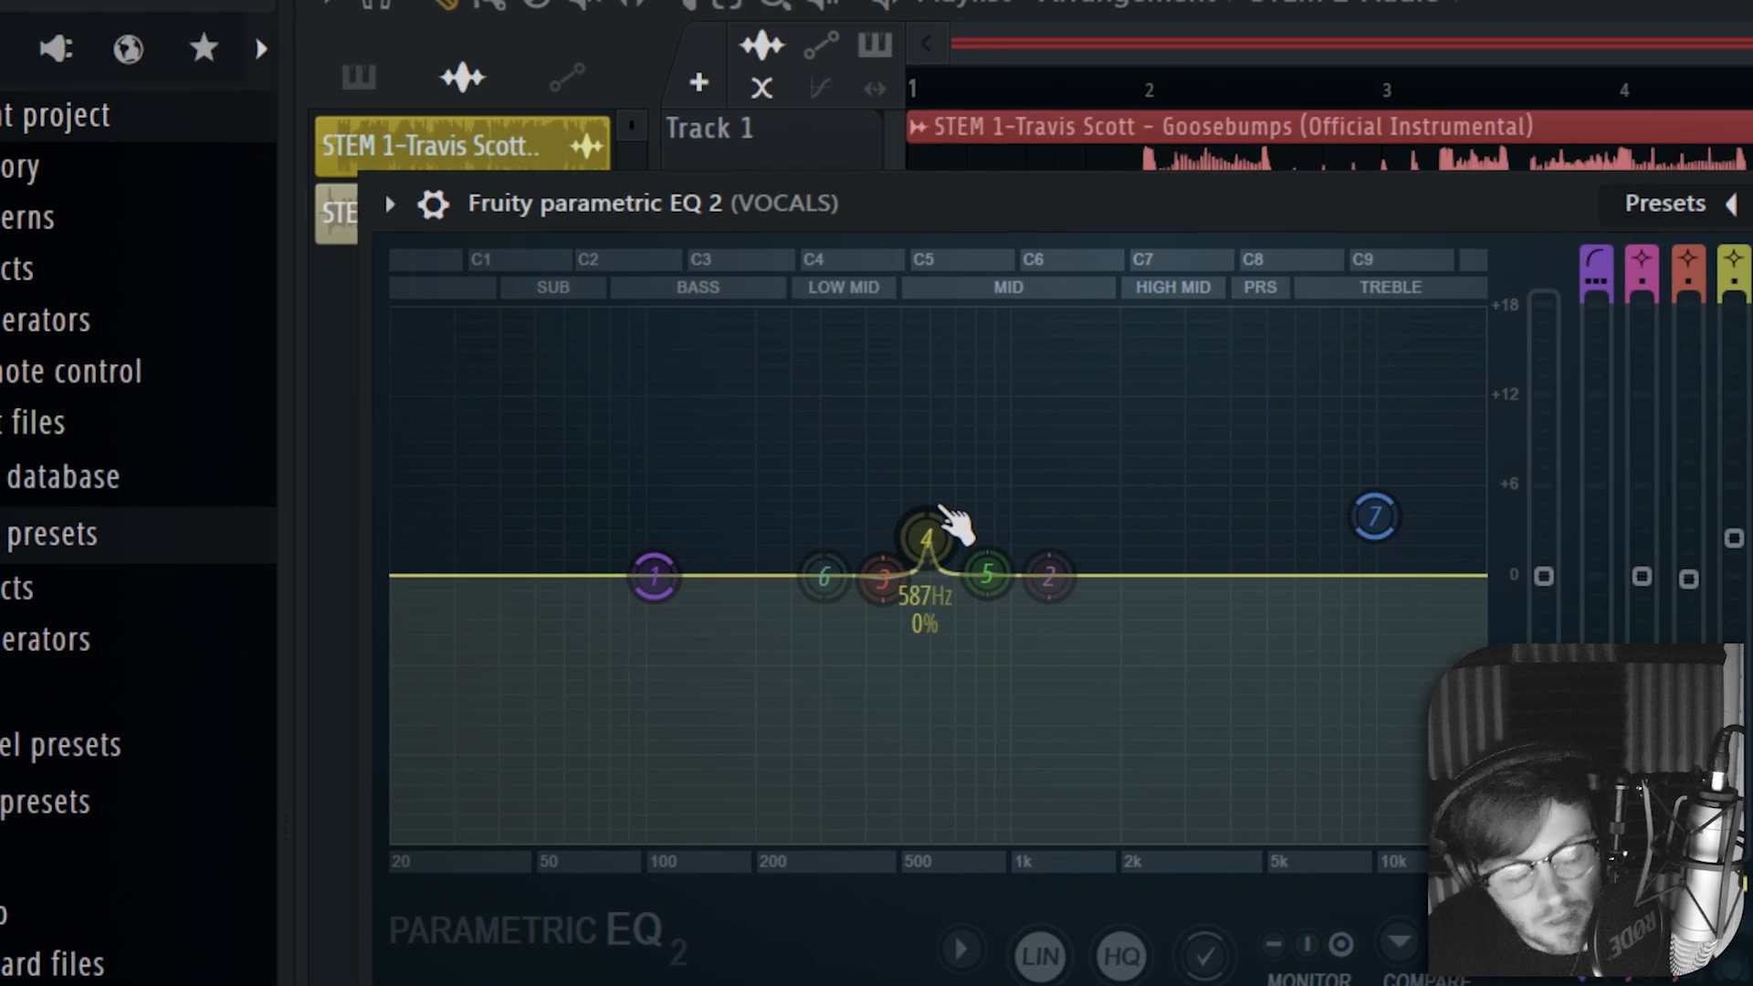
Boost and sweep band 4 of the second EQ, and cut it by about 4 dB in the high mids
left_click_drag(926, 538, 1210, 348)
key("space")
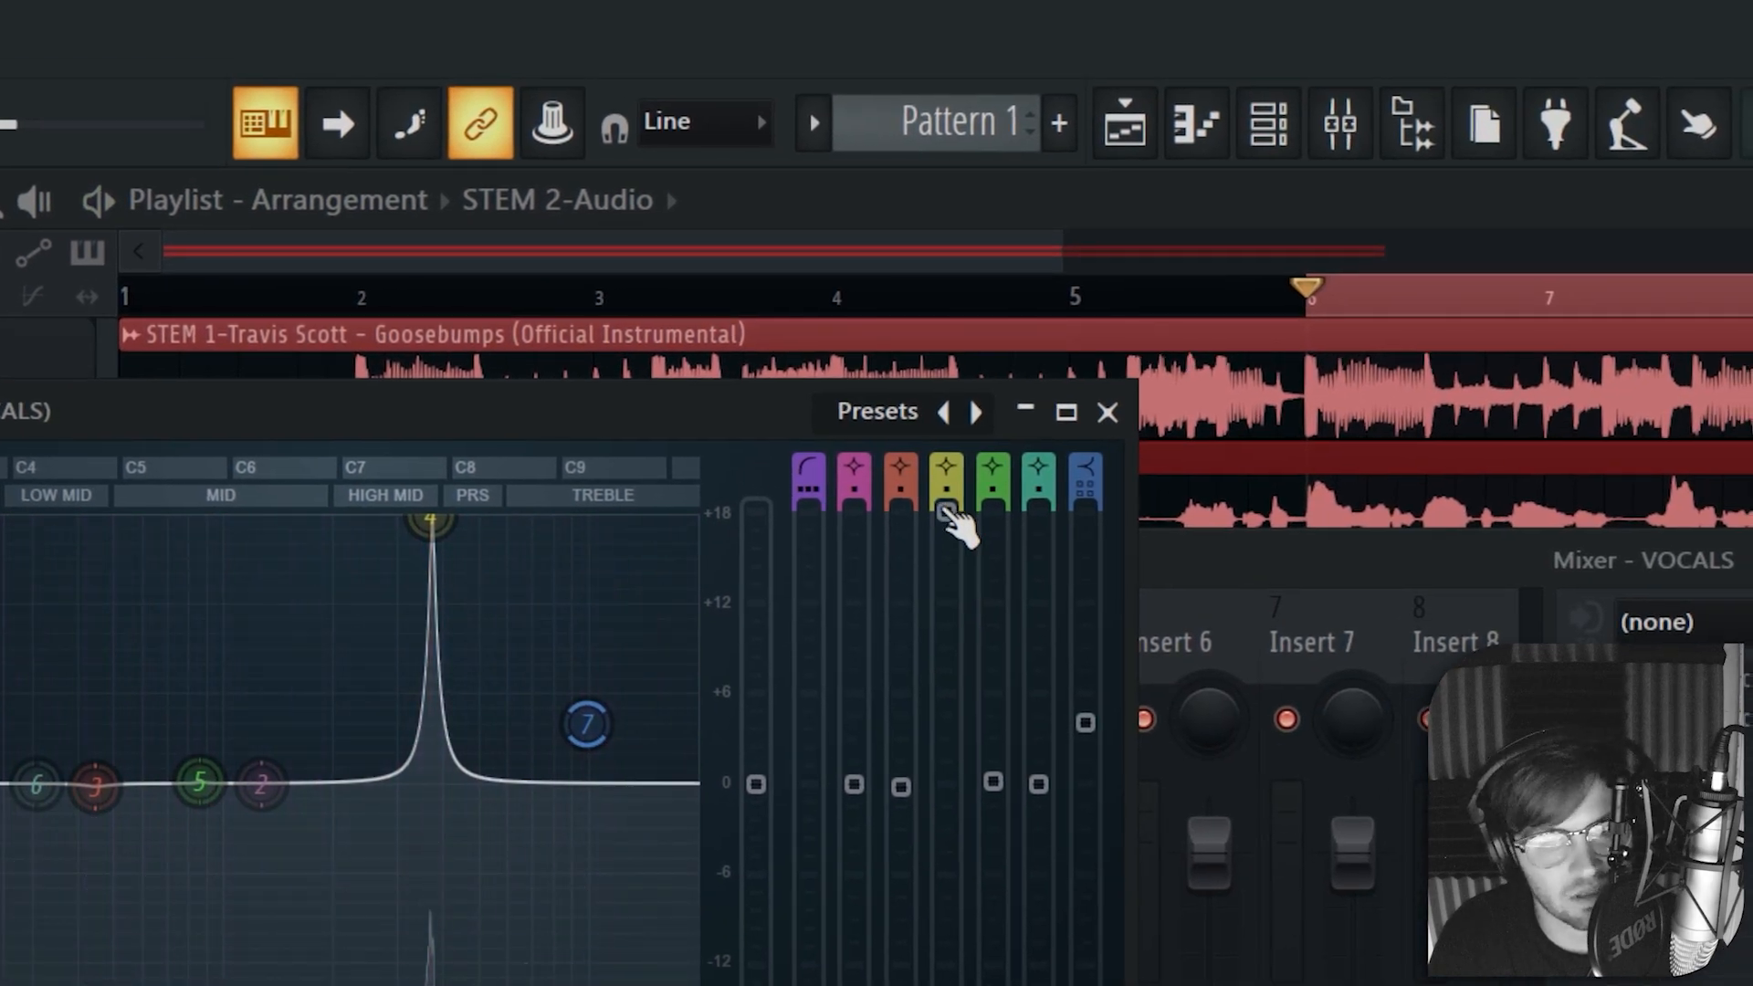
left_click_drag(945, 511, 945, 845)
Cut band 5 by about 4 dB near 900 Hz and band 3 by about 3 dB at the low end of the treble
left_click_drag(299, 519, 283, 321)
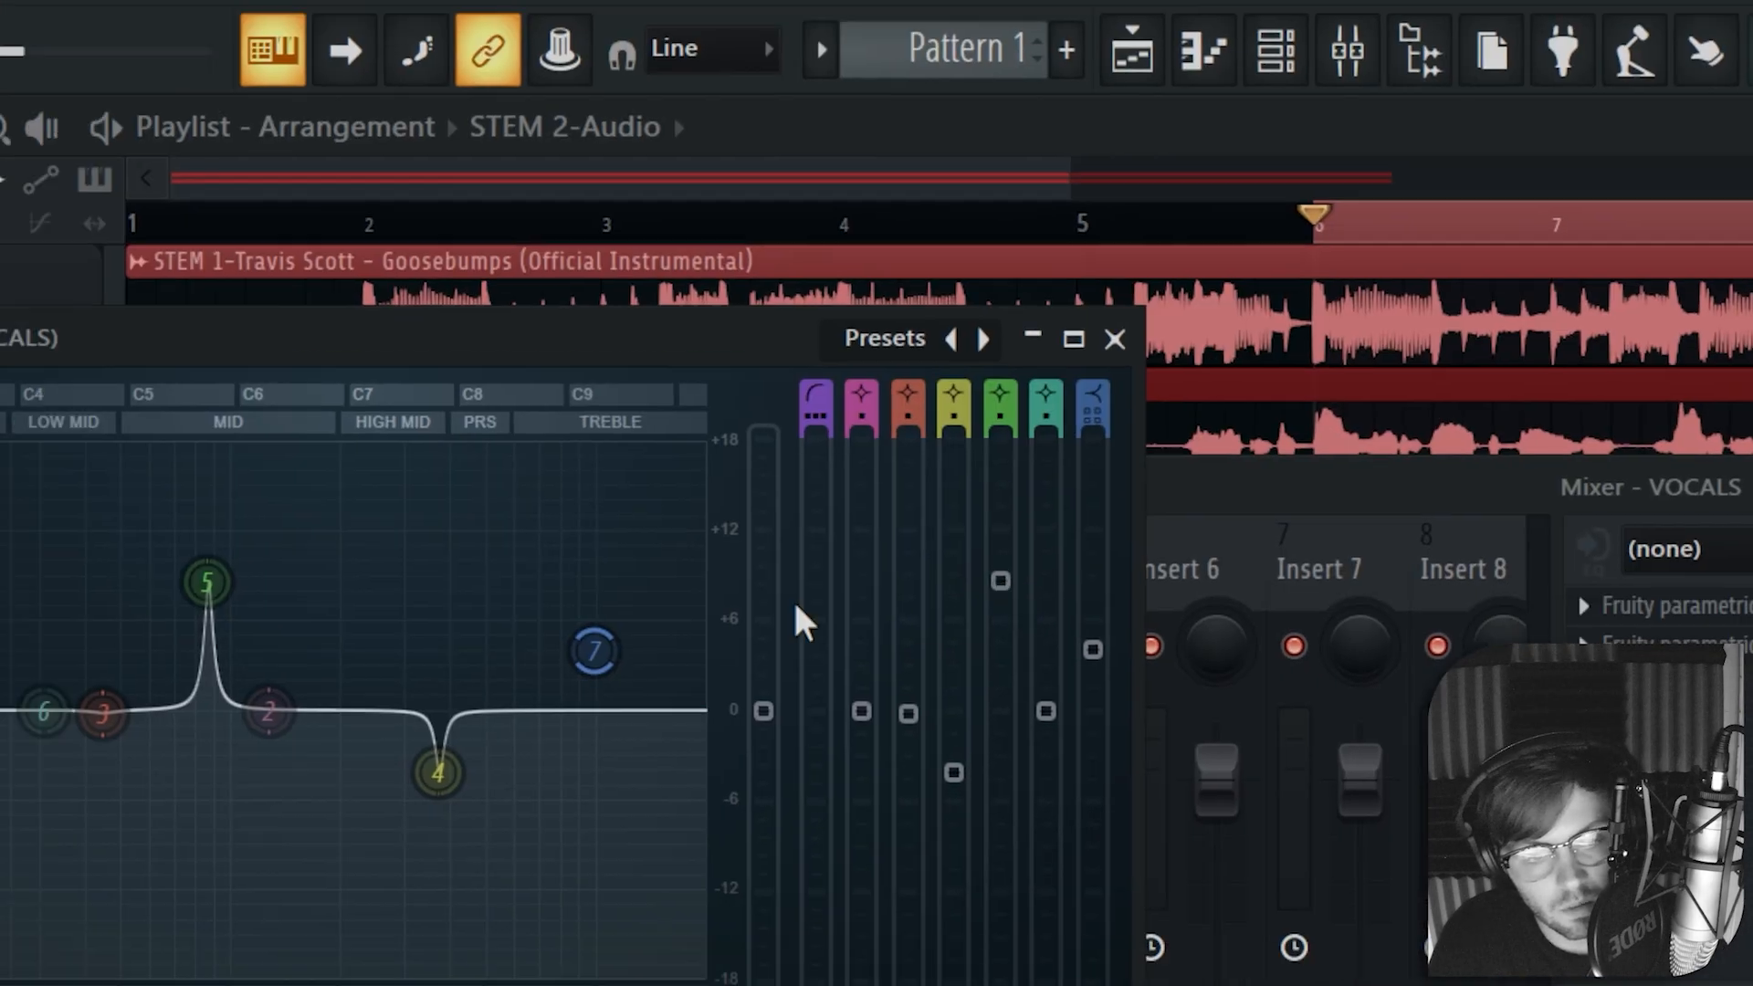
mouse_move(951, 615)
left_mouse_down()
mouse_move(973, 553)
mouse_move(920, 626)
left_mouse_up()
left_click_drag(967, 506, 942, 505)
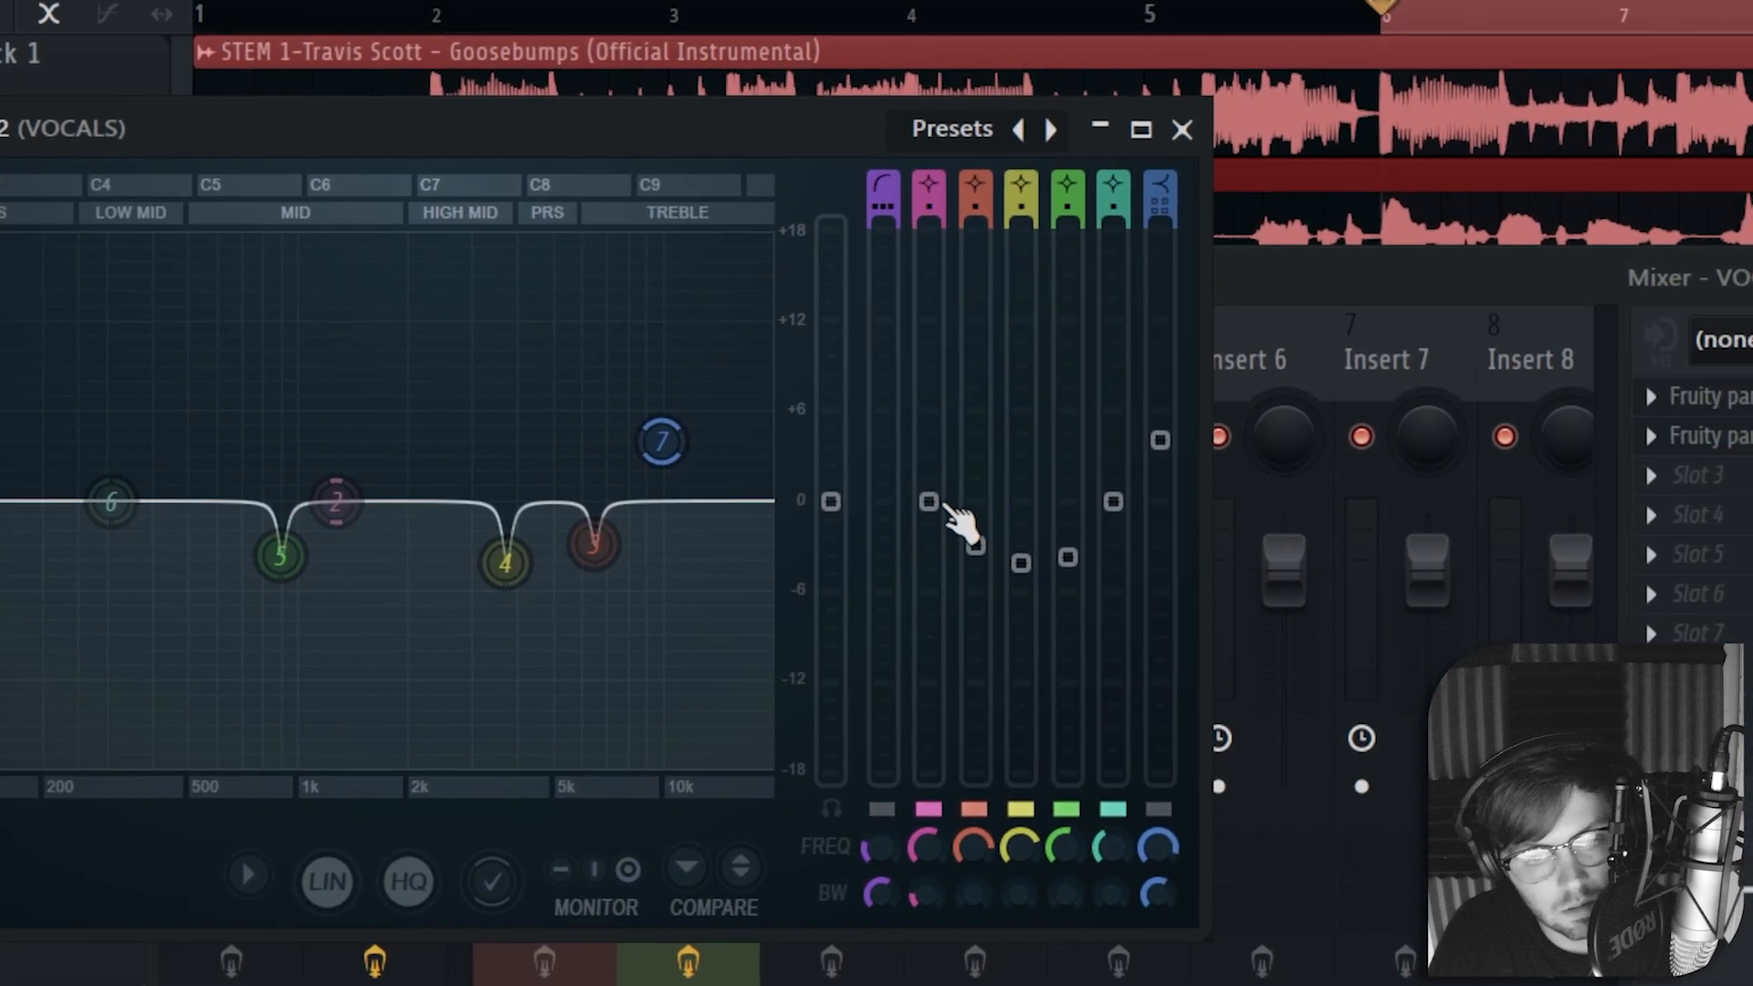
Sweep band 2 at full boost, cut it by about 6 dB just above 1 kHz, and close the EQ
left_click_drag(405, 590, 273, 474)
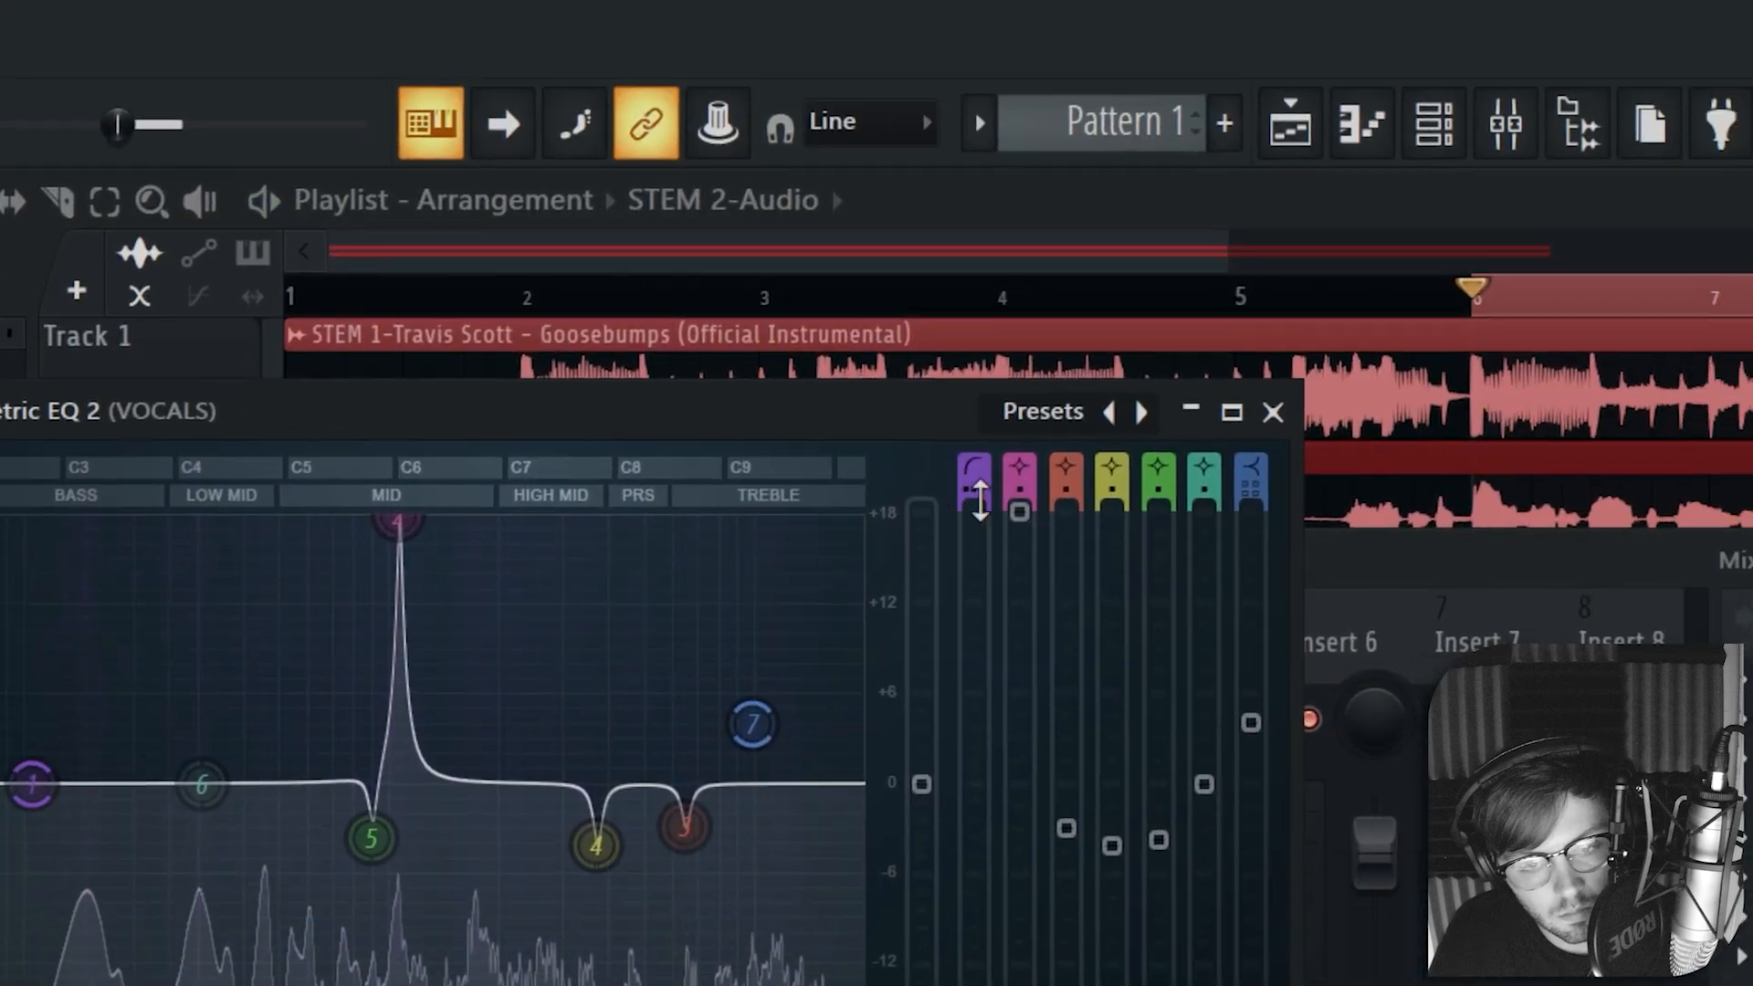
left_click_drag(1020, 512, 924, 874)
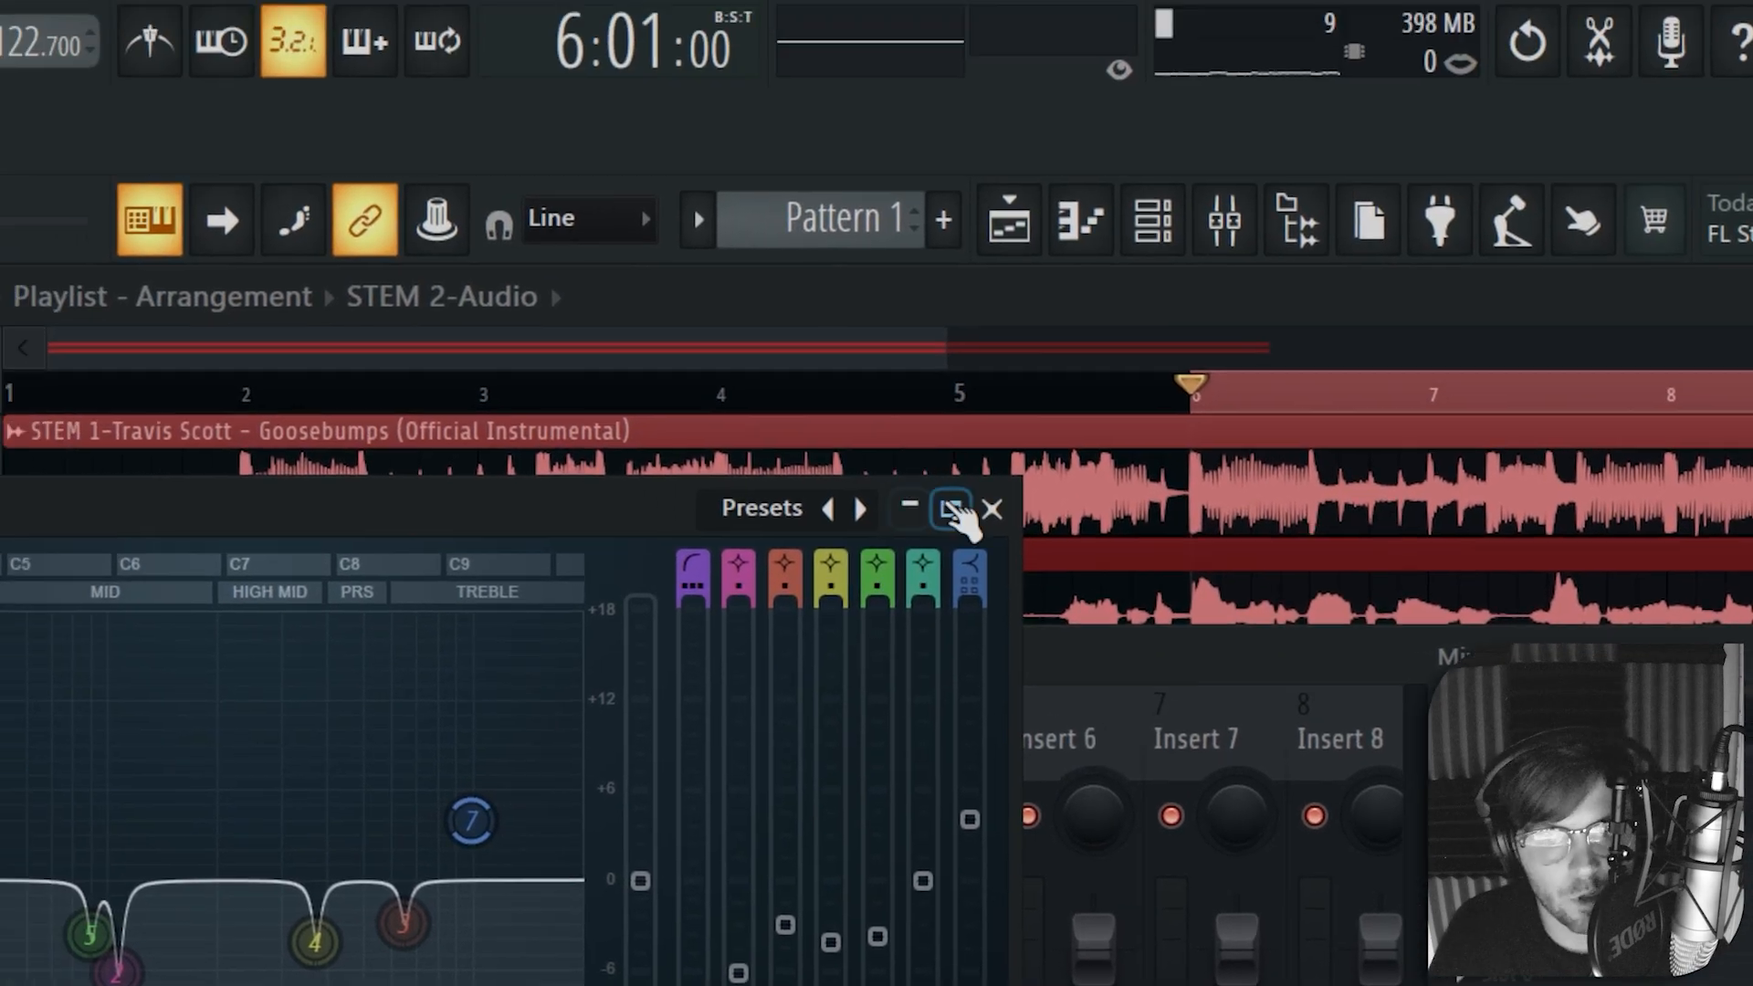
left_click(1184, 486)
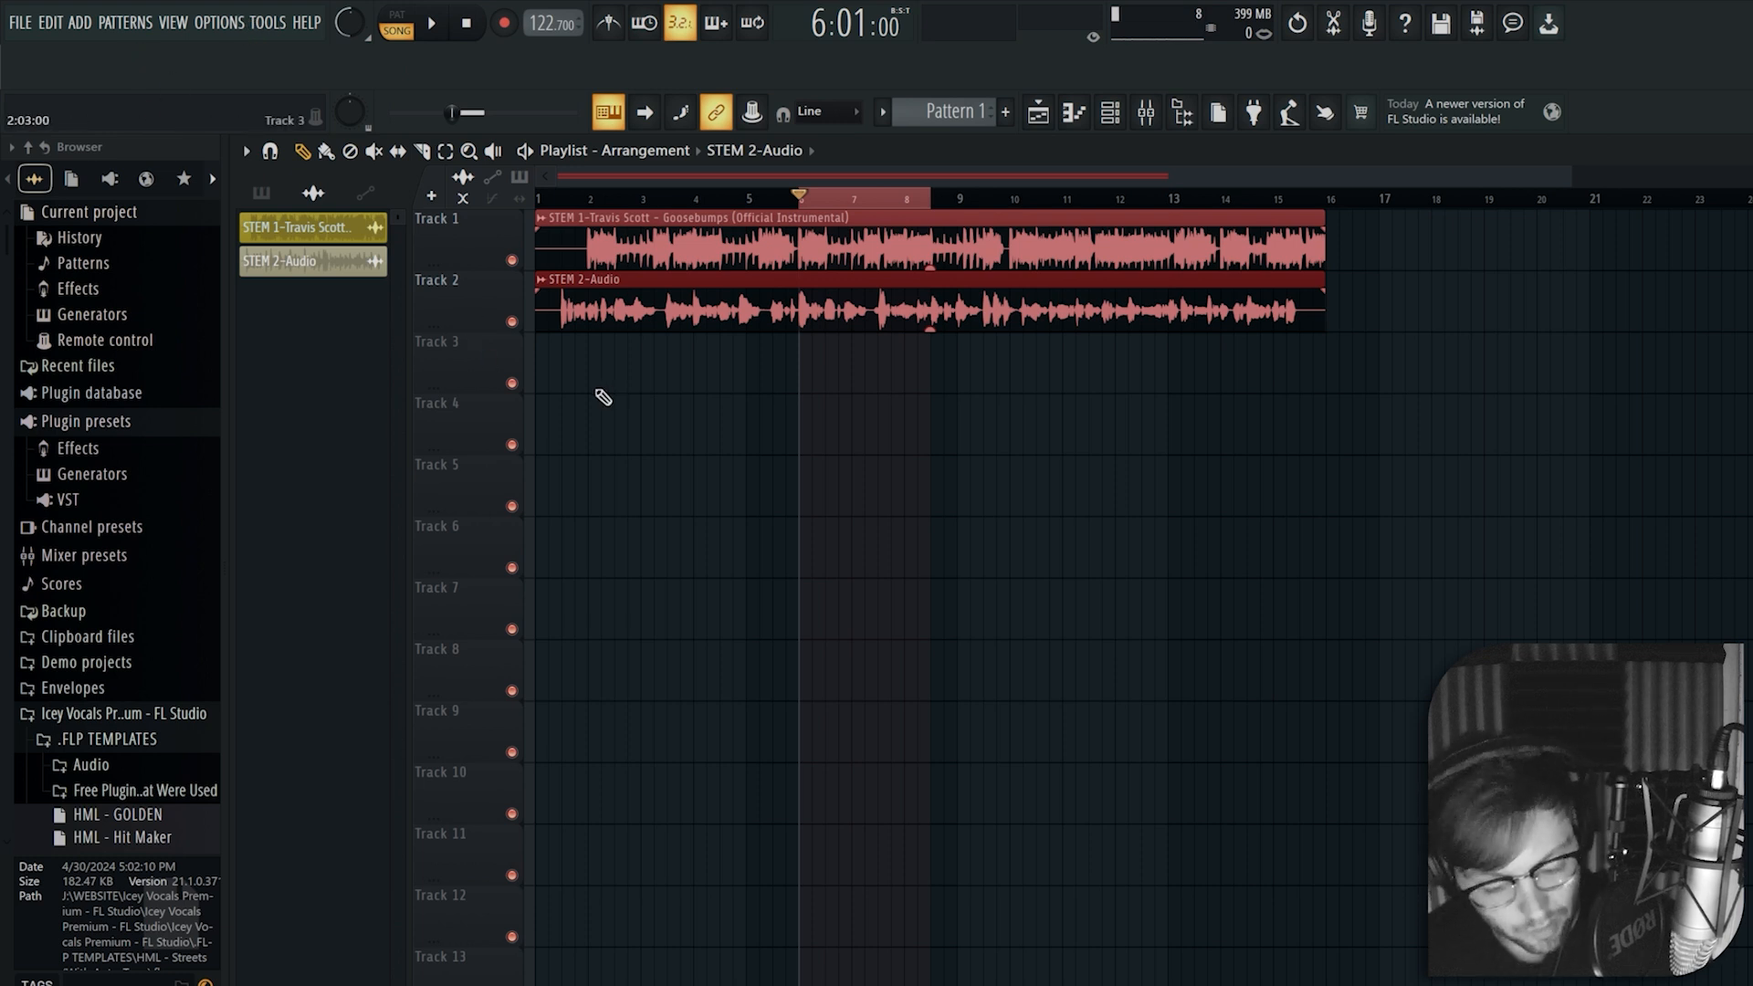
Reopen the second EQ on VOCALS, move band 6 into the treble with a slight cut, and audition the vocal
key("F9")
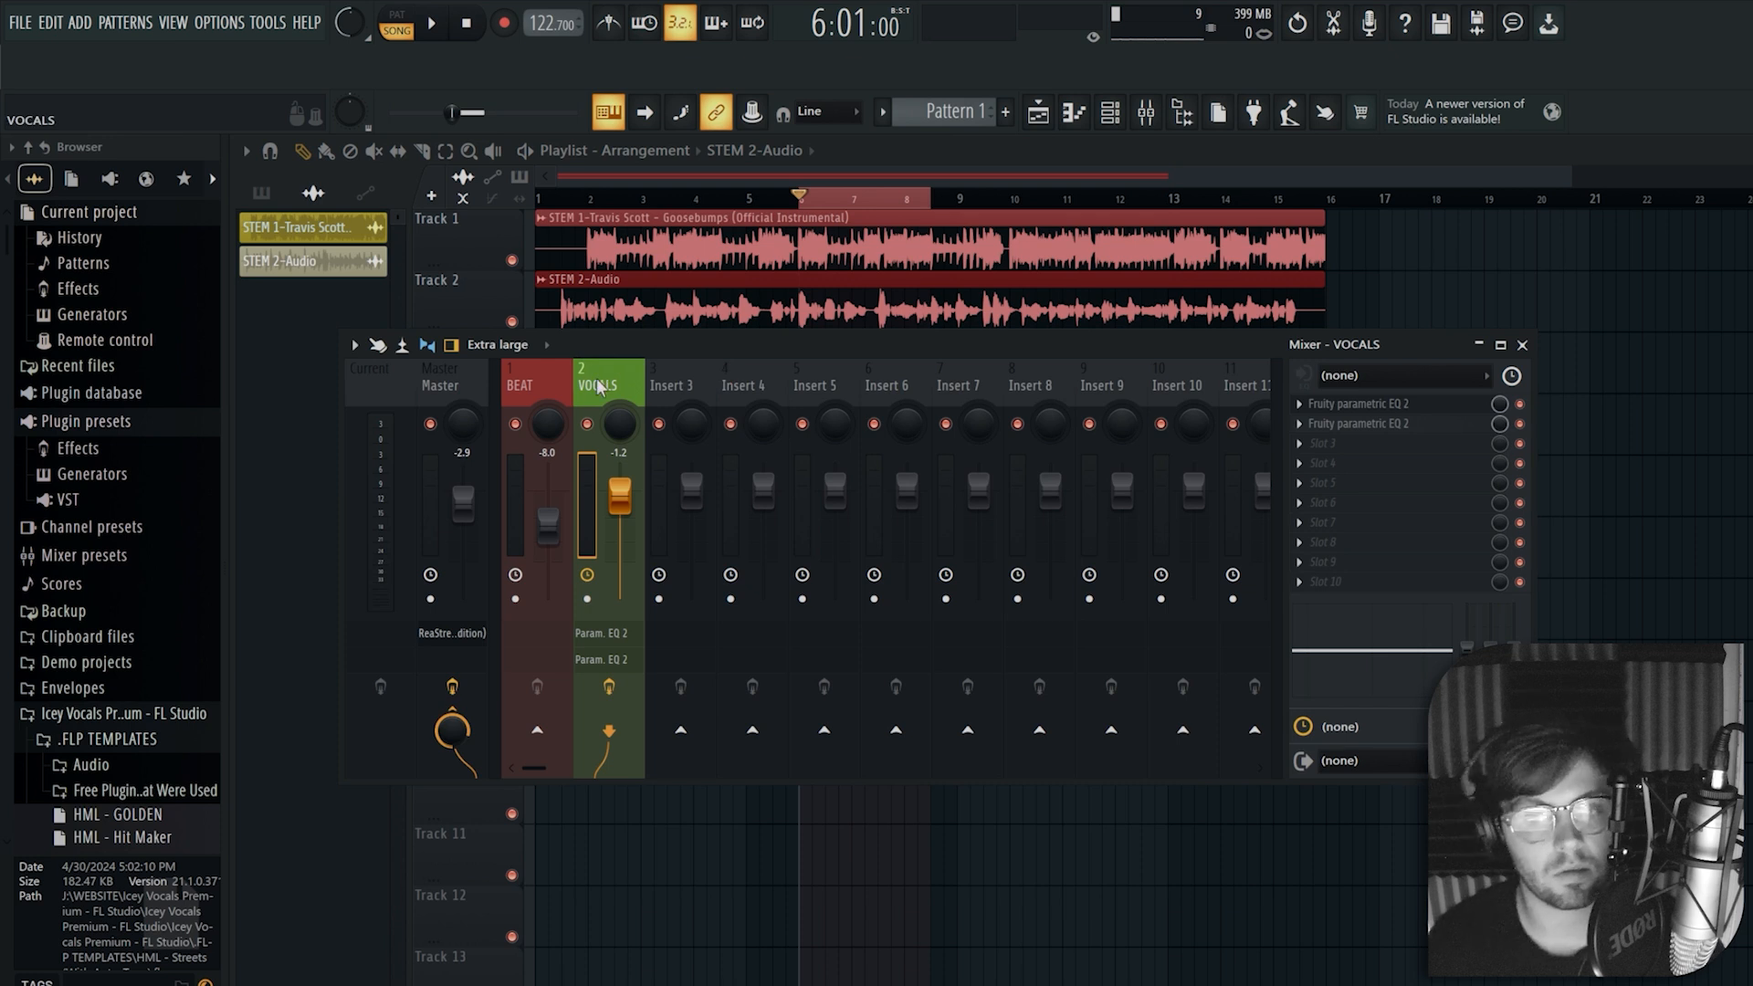
left_click(1378, 425)
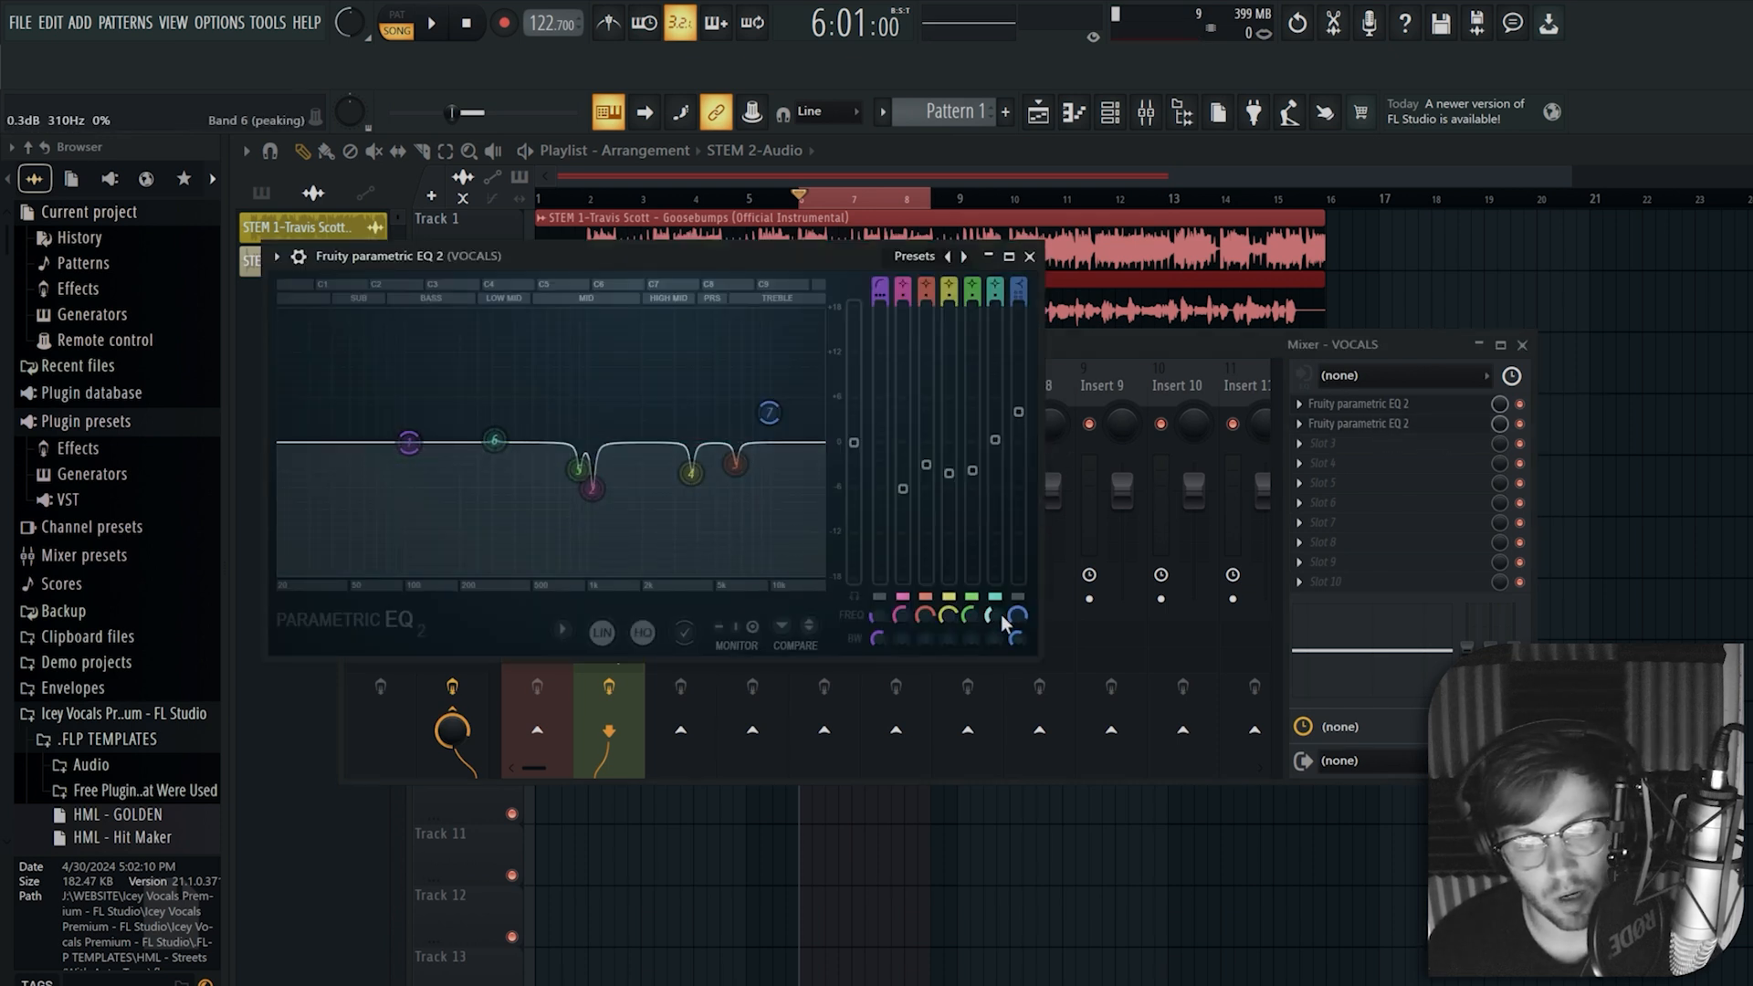
left_click_drag(497, 438, 774, 459)
key("space")
key("space")
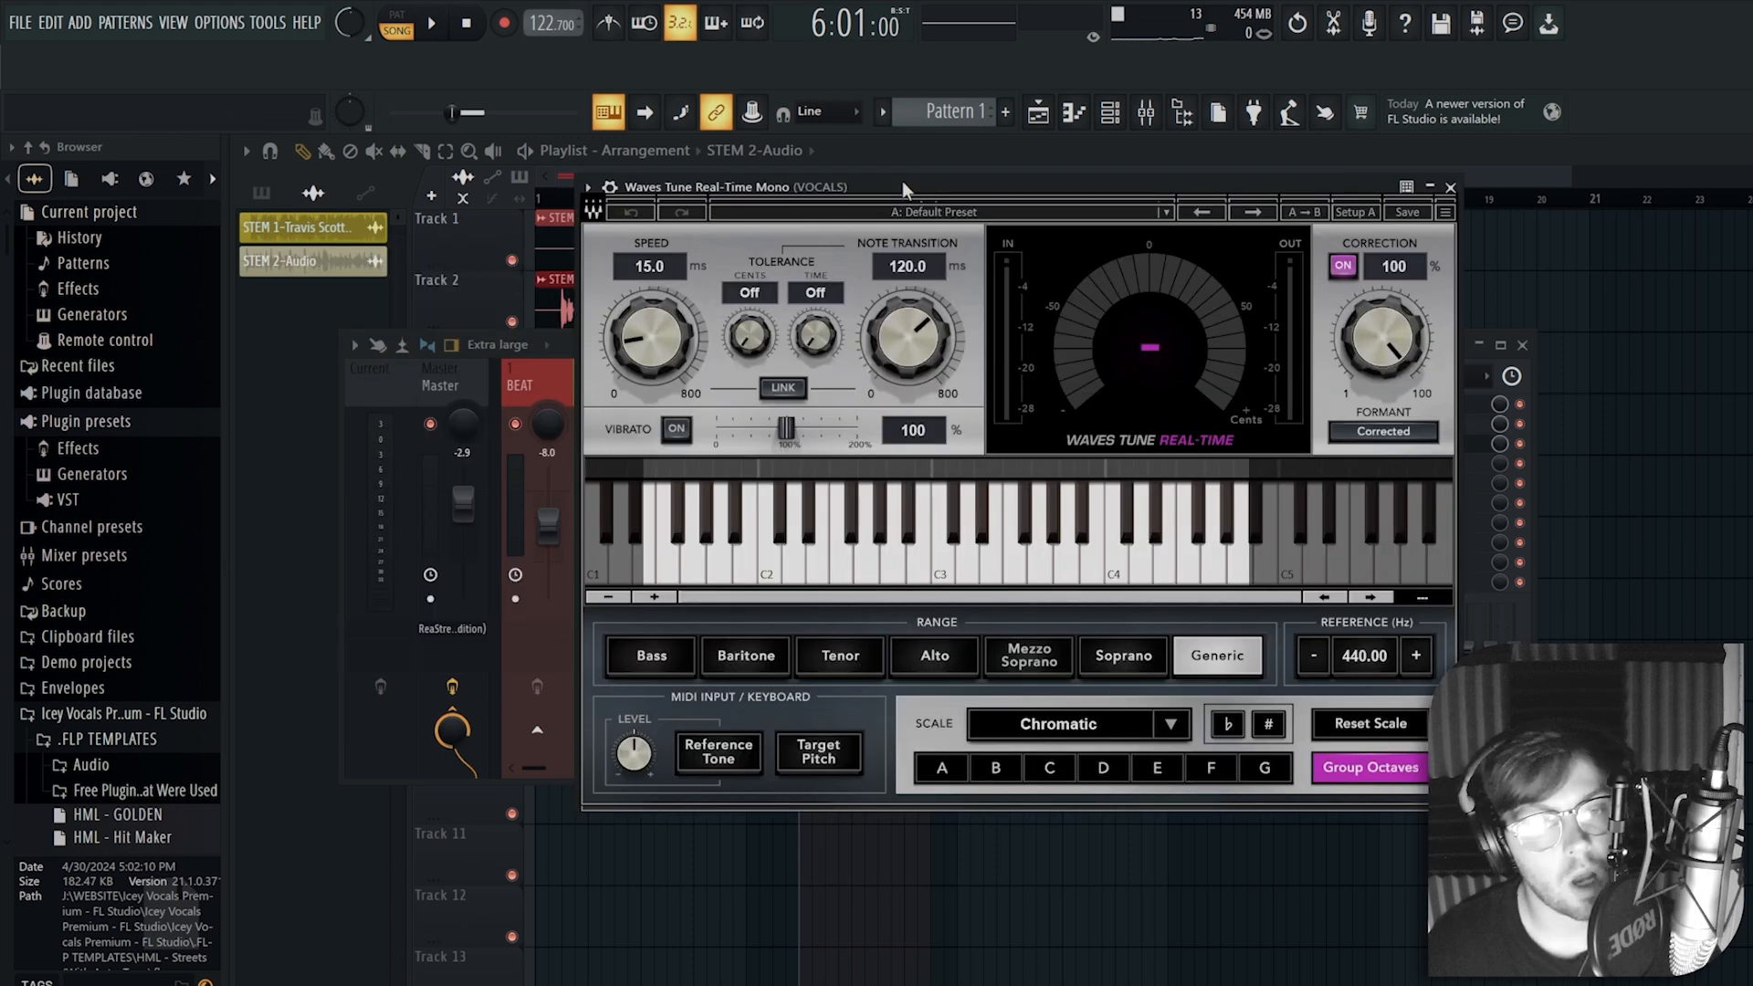
Arrange the Waves Tune Real-Time and mixer windows below the playlist clips so the two audio tracks stay visible
left_click_drag(1103, 180, 1039, 169)
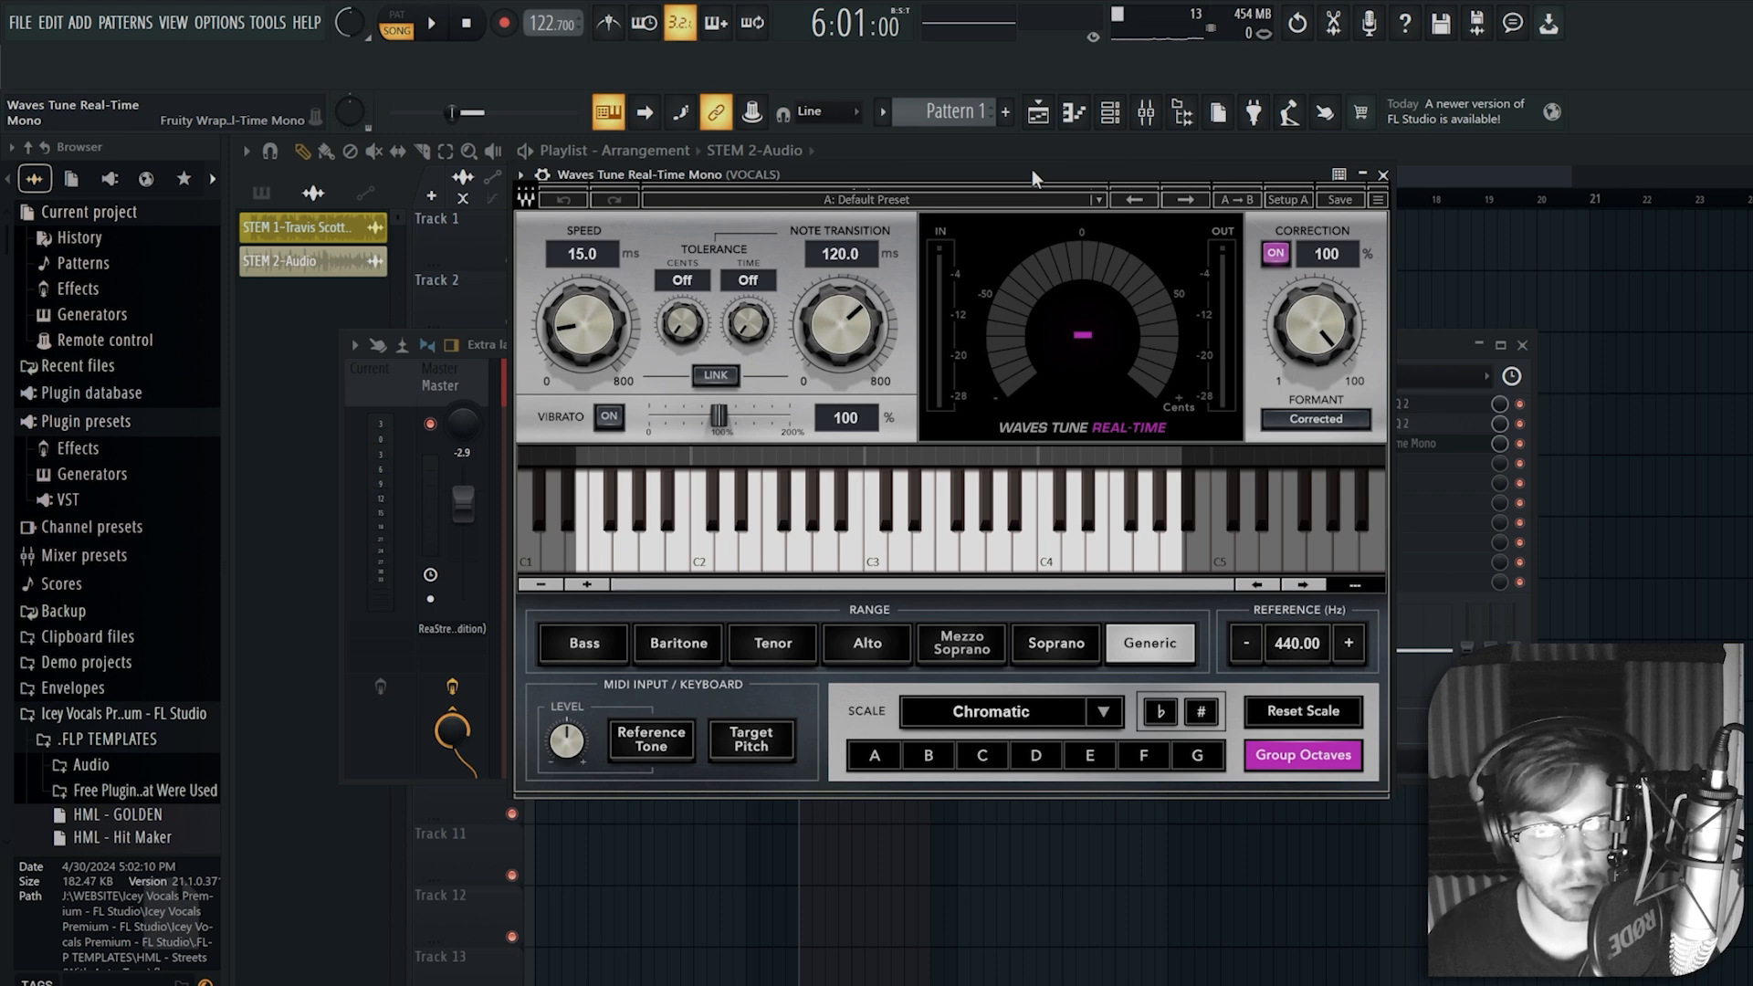
left_click_drag(1031, 168, 1021, 388)
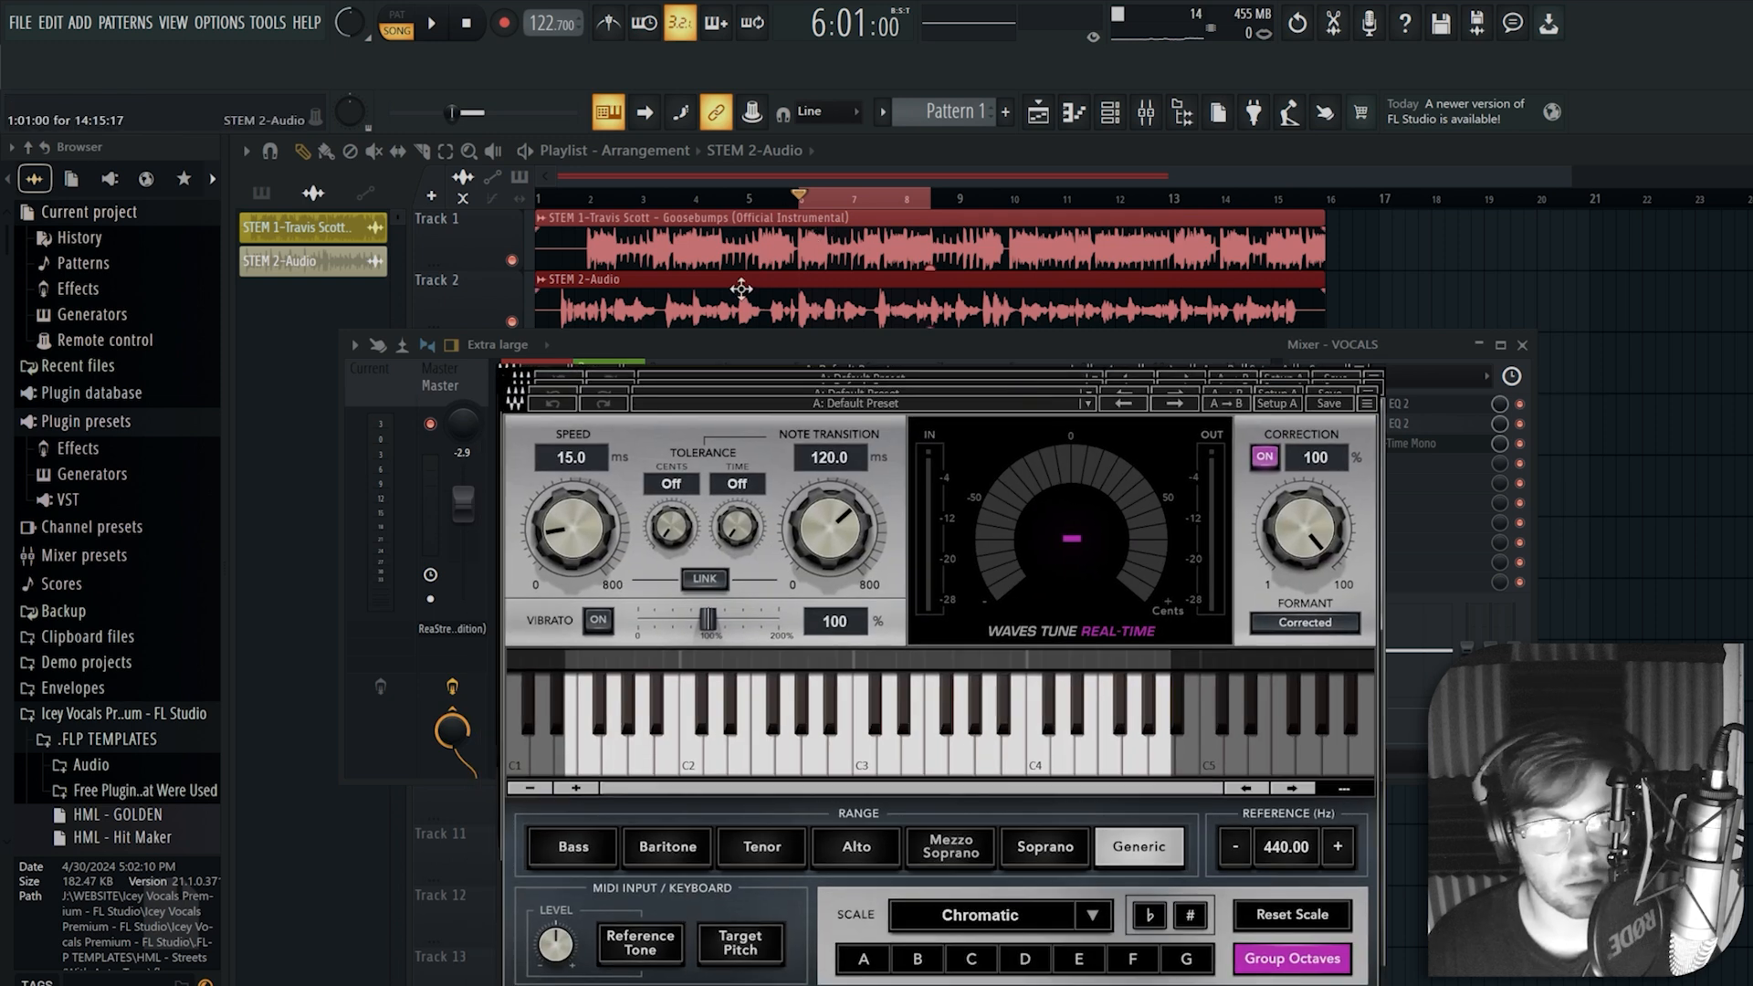
left_click(873, 360)
left_click_drag(995, 349, 989, 260)
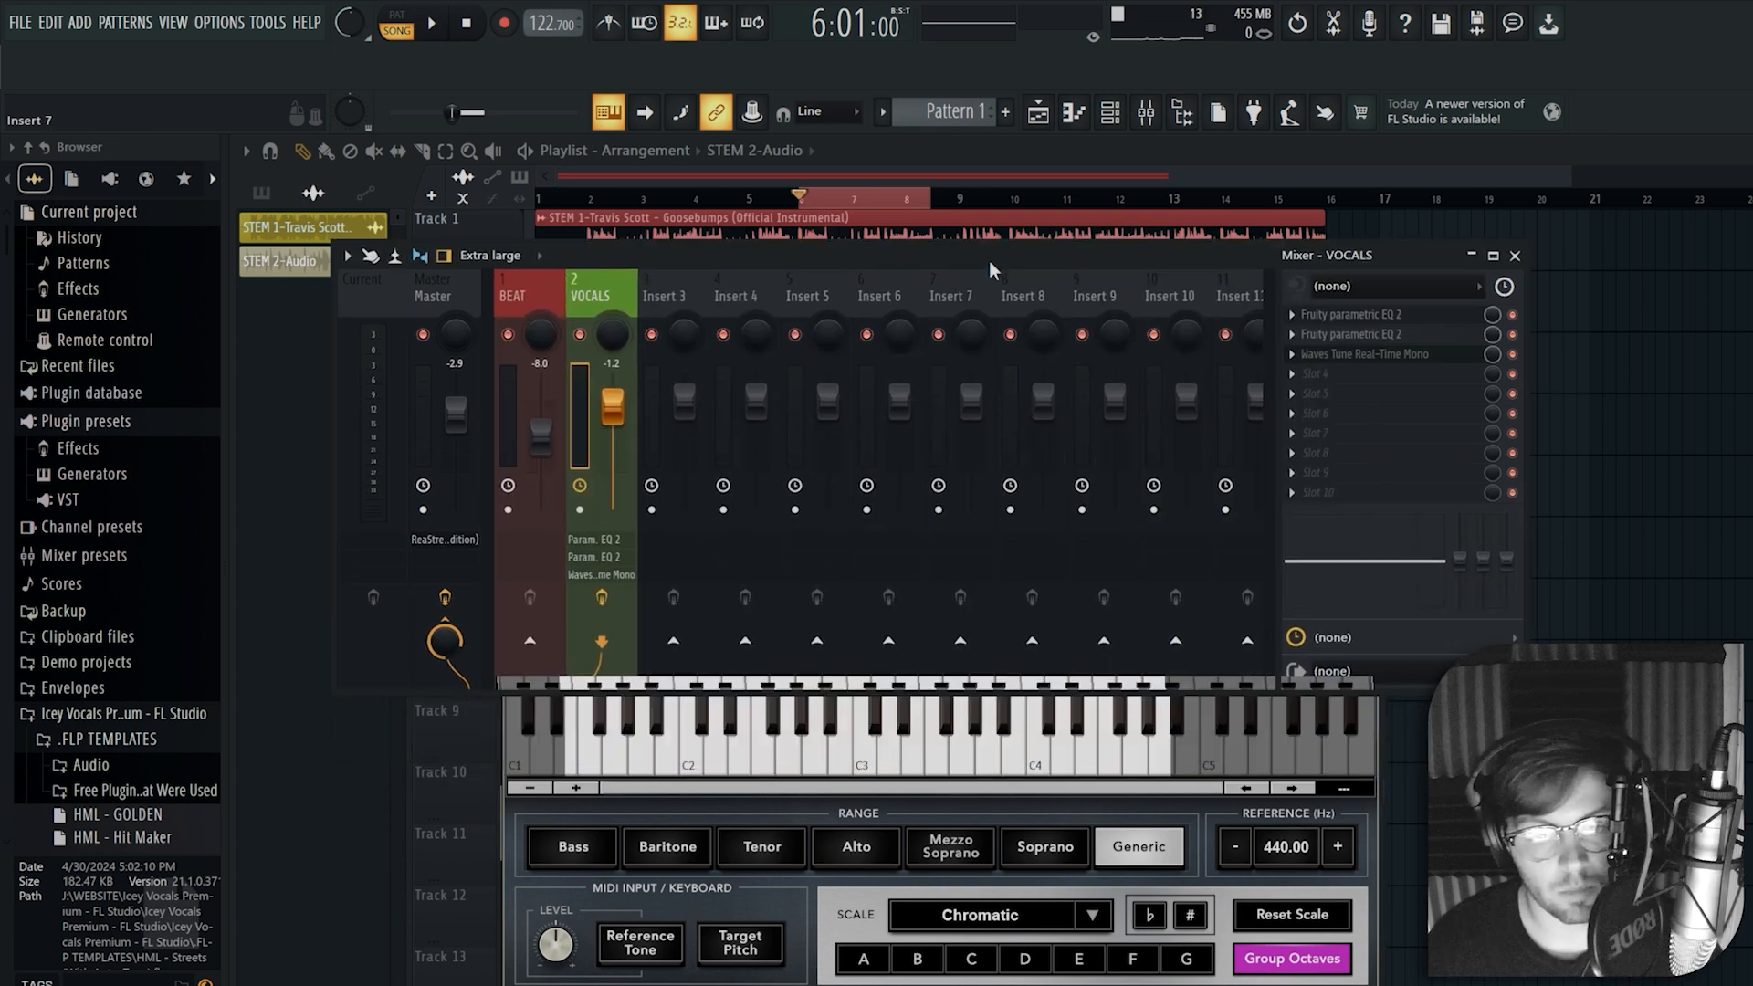
left_click(1008, 679)
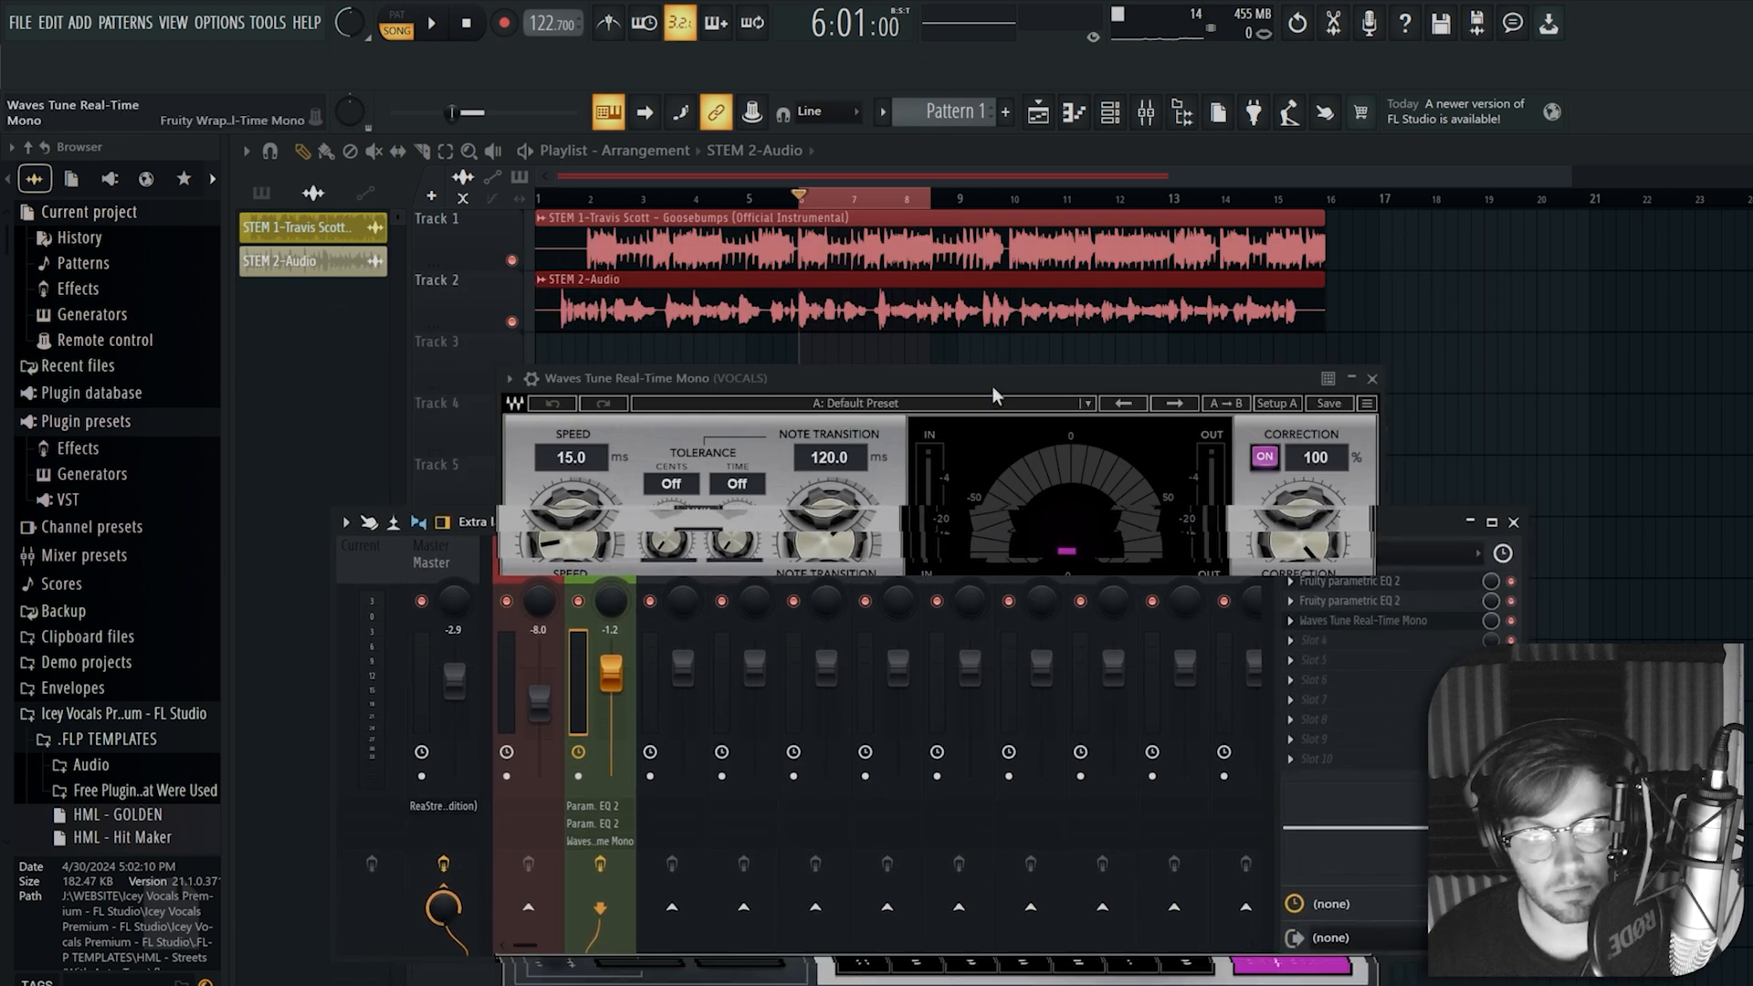
left_click_drag(999, 394, 989, 326)
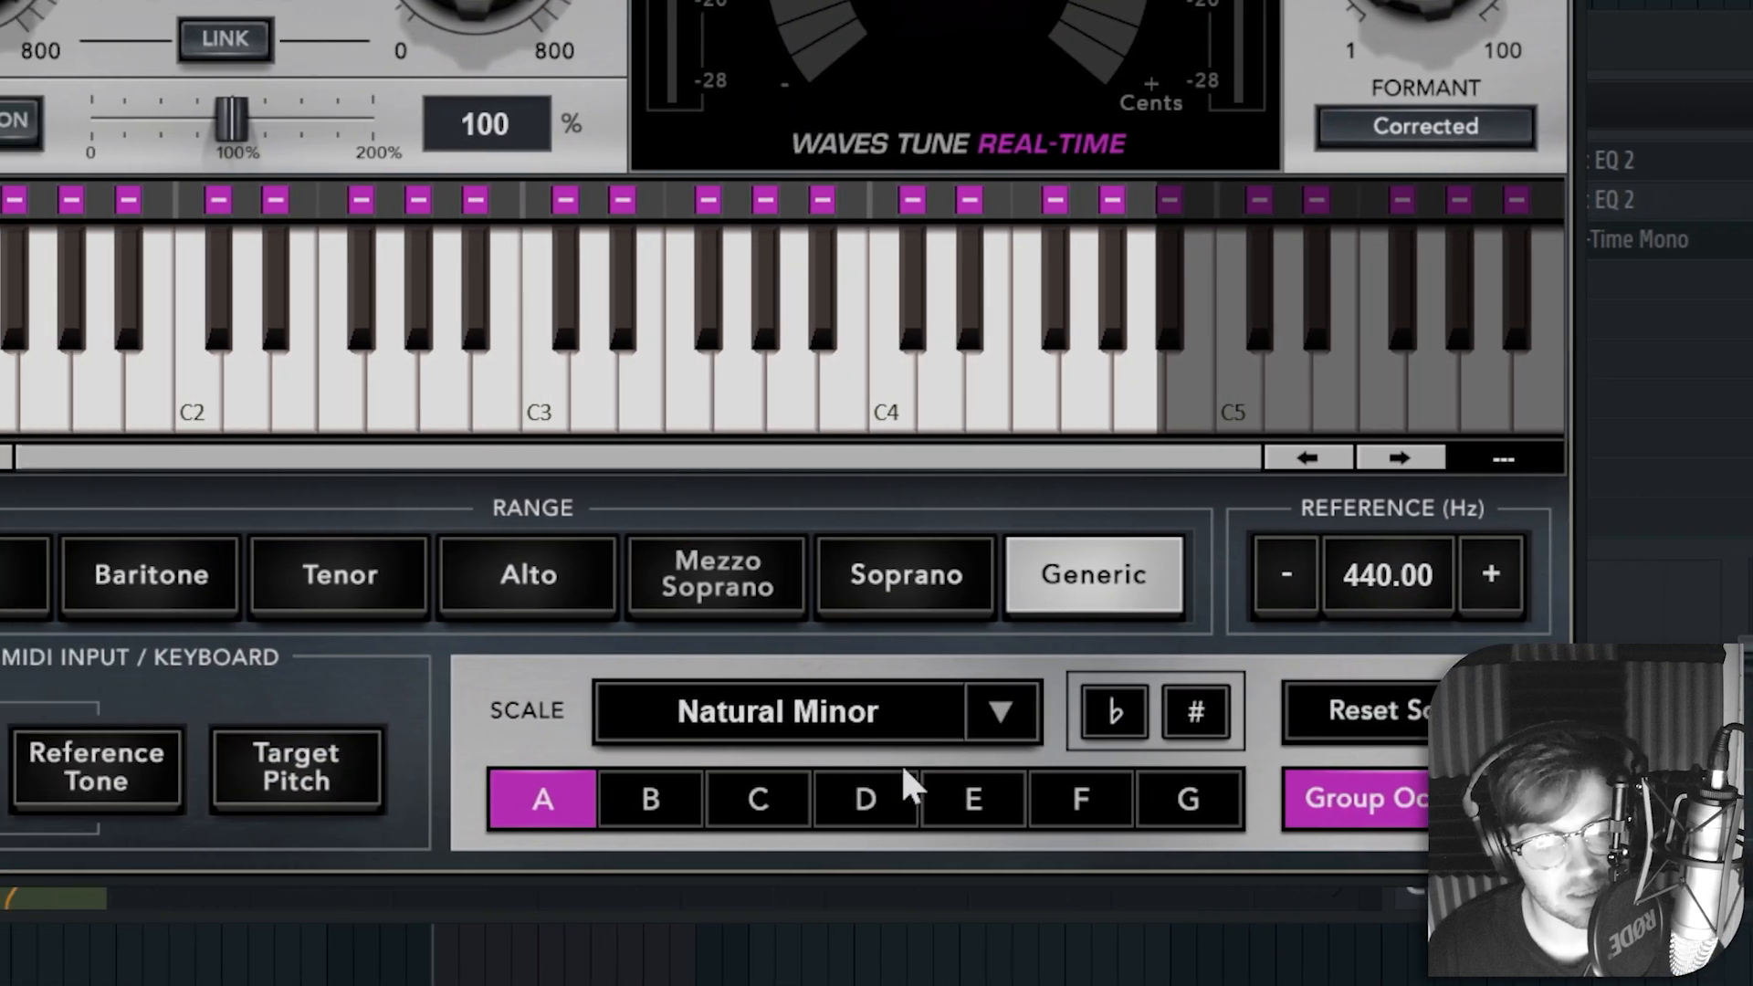
Set the Waves Tune scale to D# Natural Minor, with speed about 0.2 ms and note transition about 0.5 ms
left_click(725, 799)
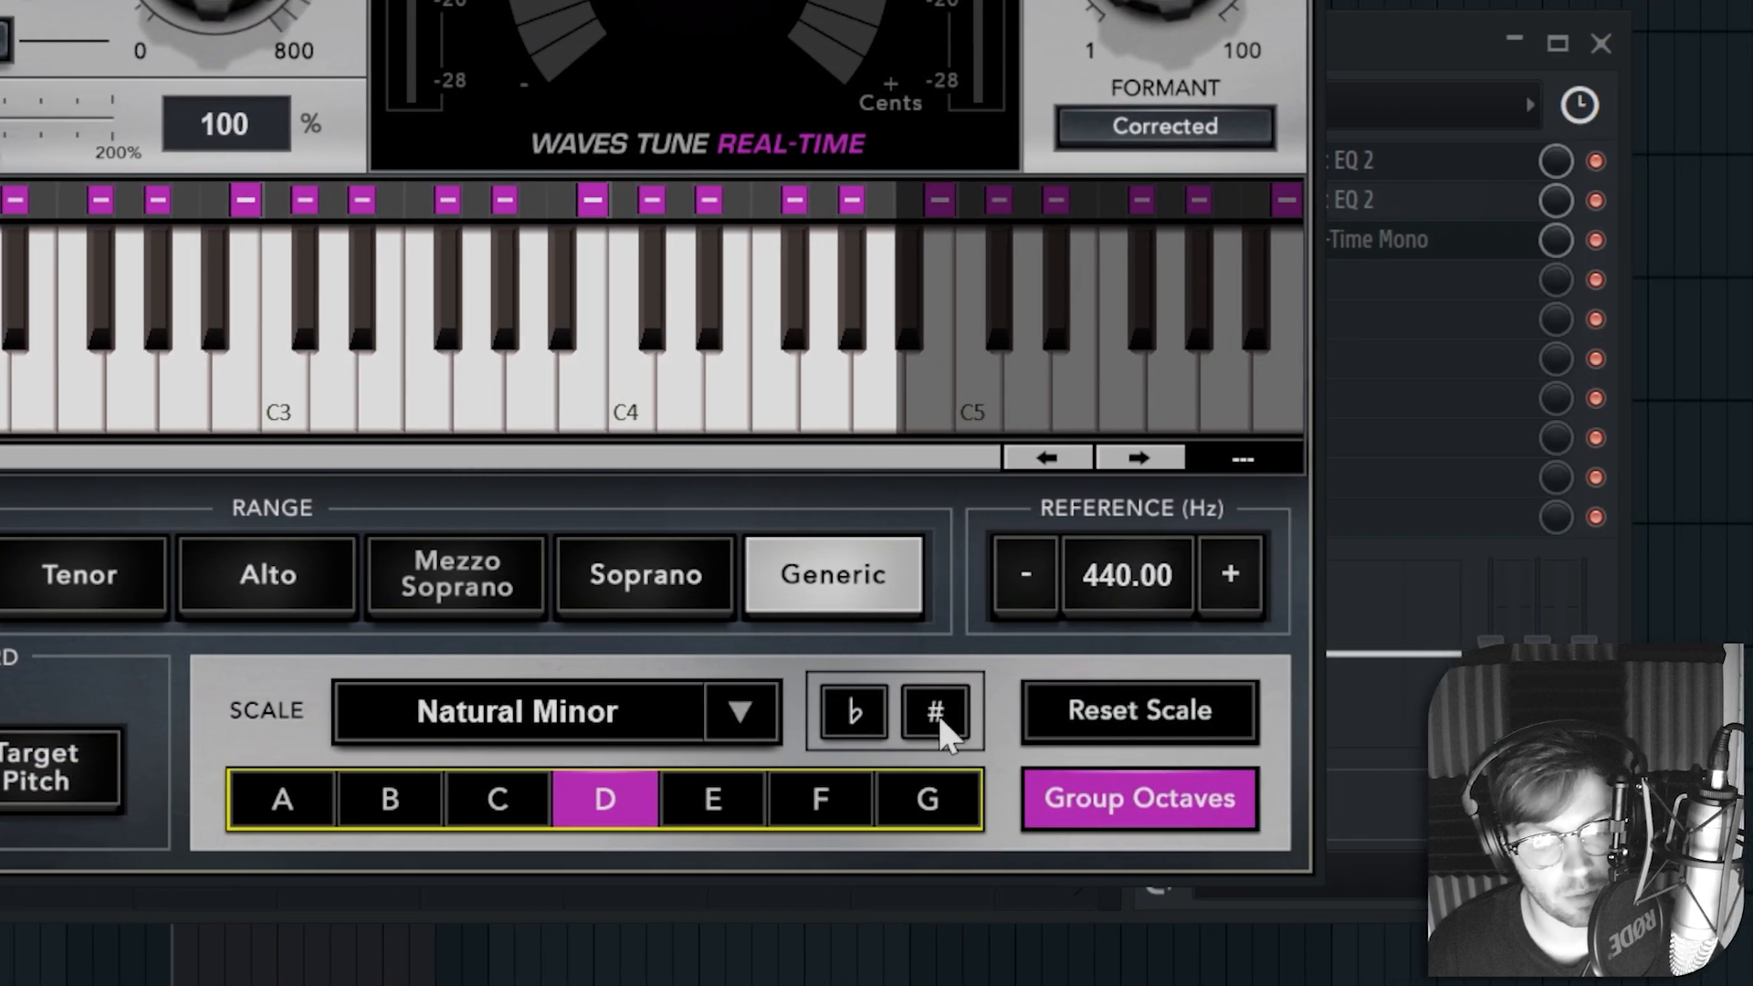
left_click(936, 715)
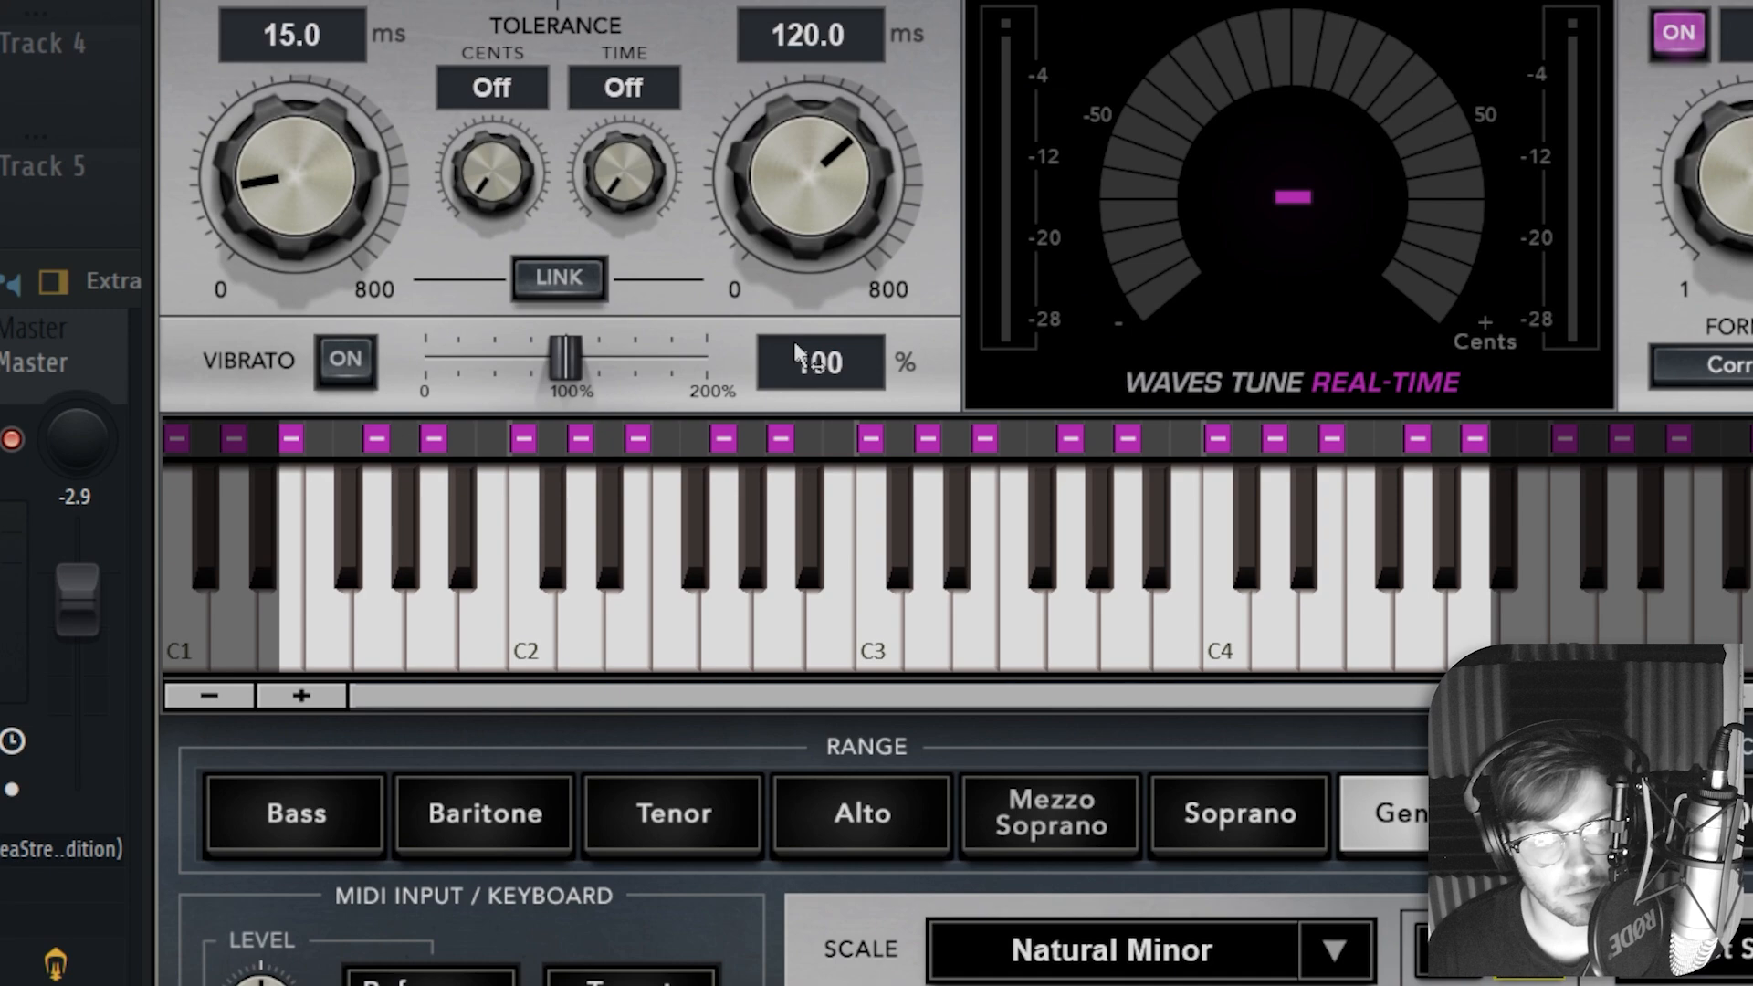
left_click_drag(923, 468, 923, 537)
left_click_drag(920, 411, 913, 614)
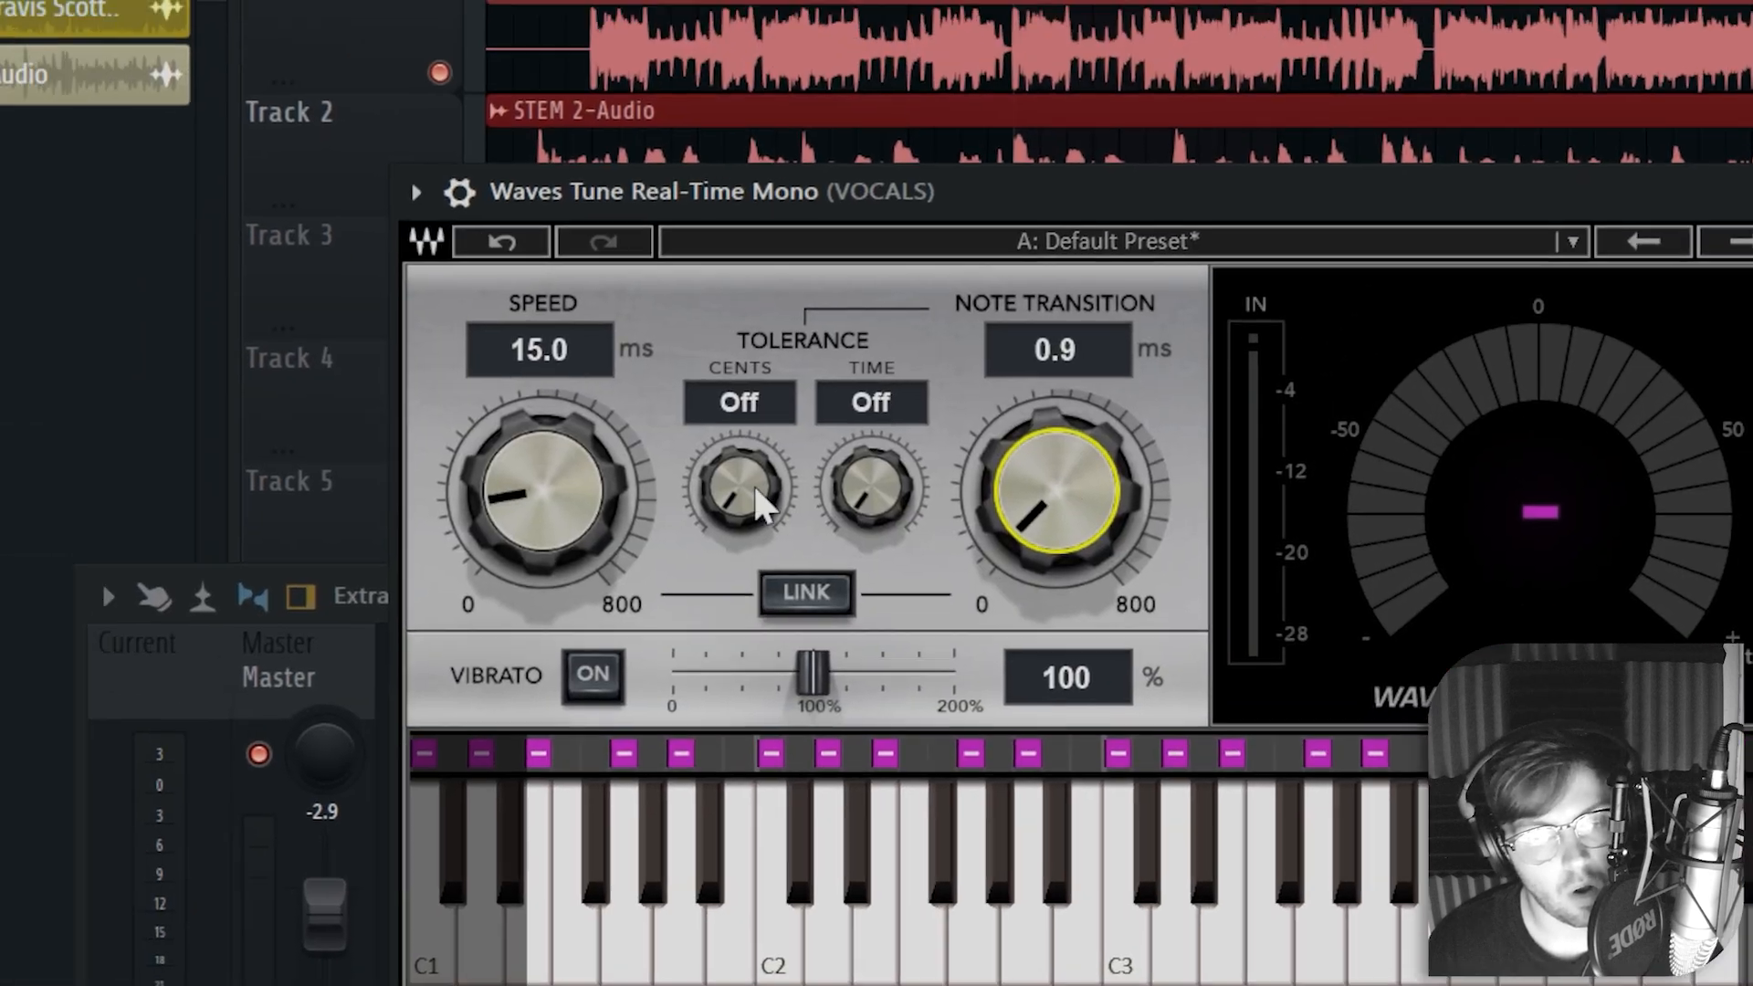
left_click_drag(419, 283, 419, 333)
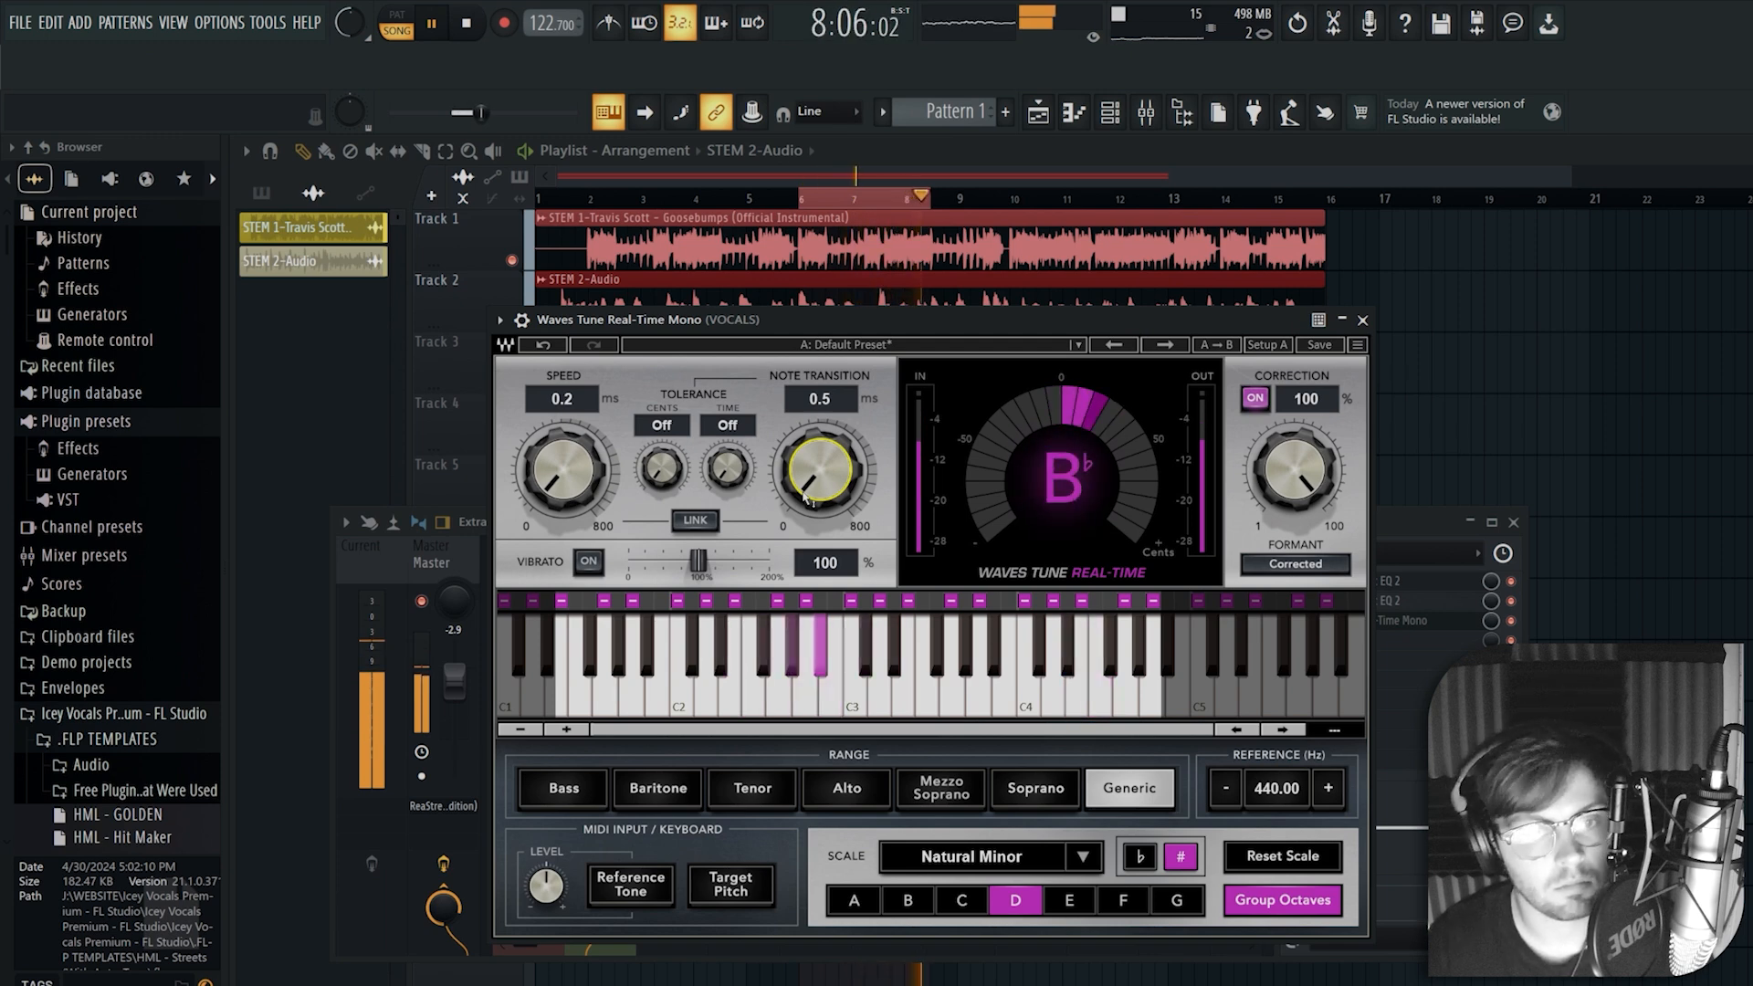
Stop playback, close the pitch correction plugin, and move the playlist loop region to run from bar 2 to bar 5
key("space")
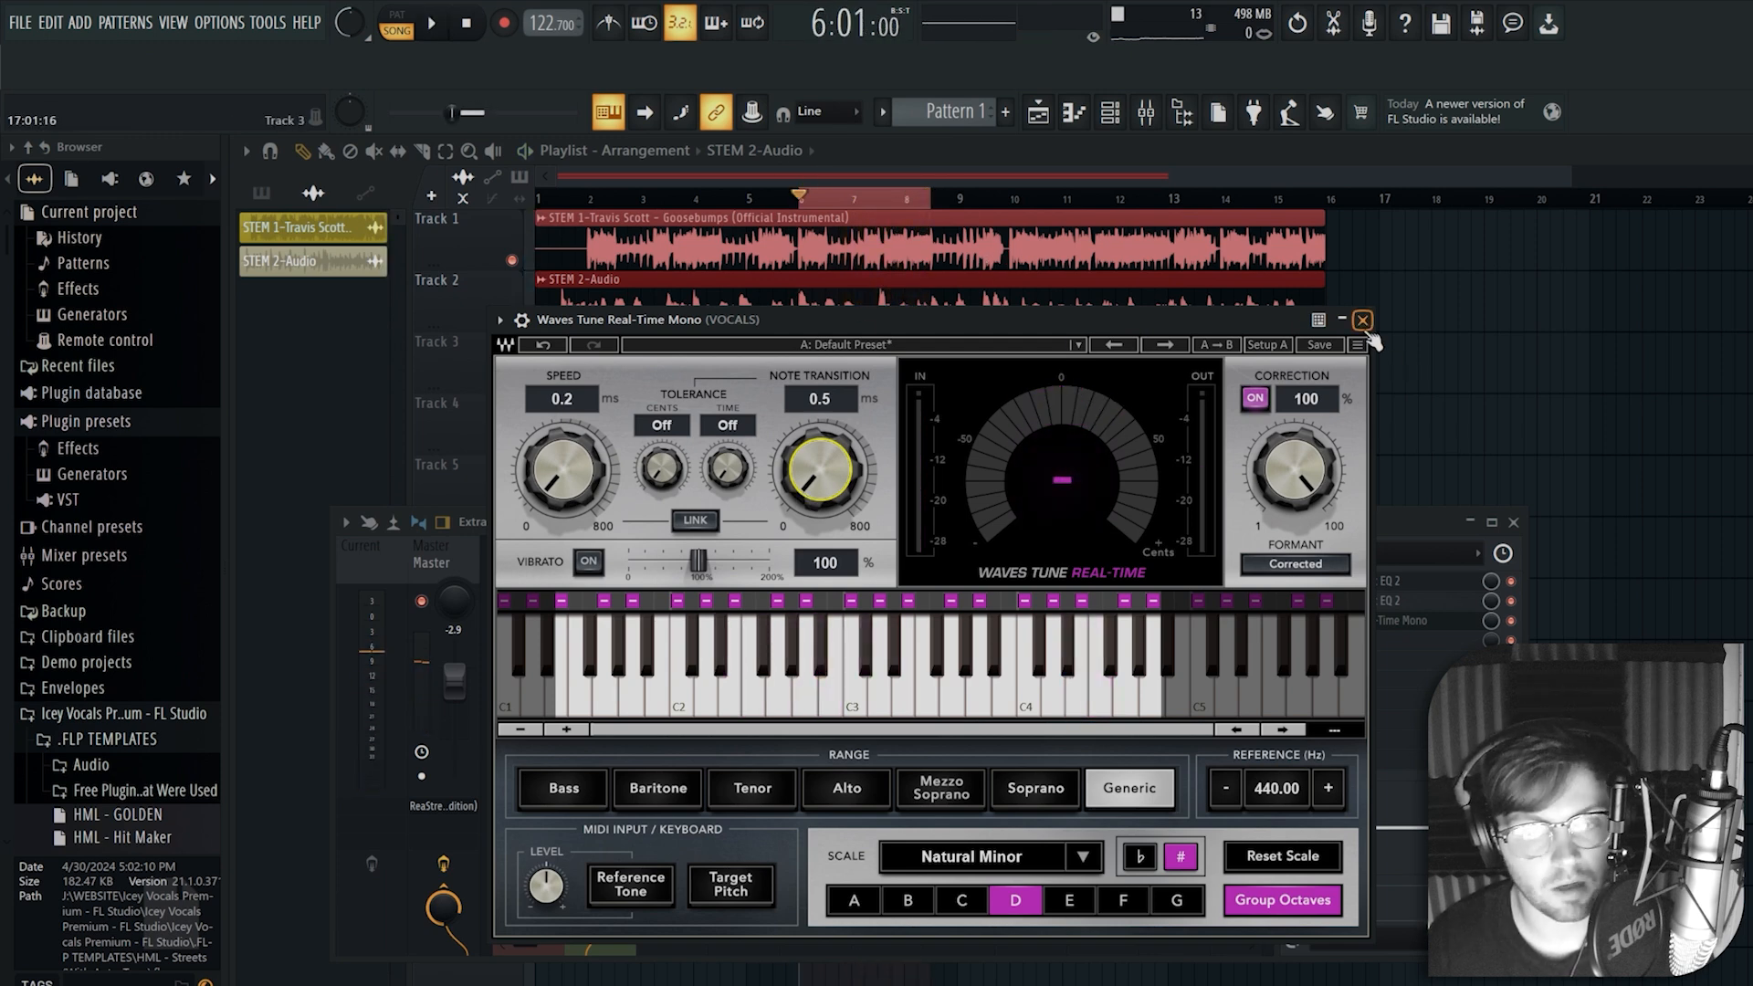
left_click(1363, 321)
right_click(588, 199)
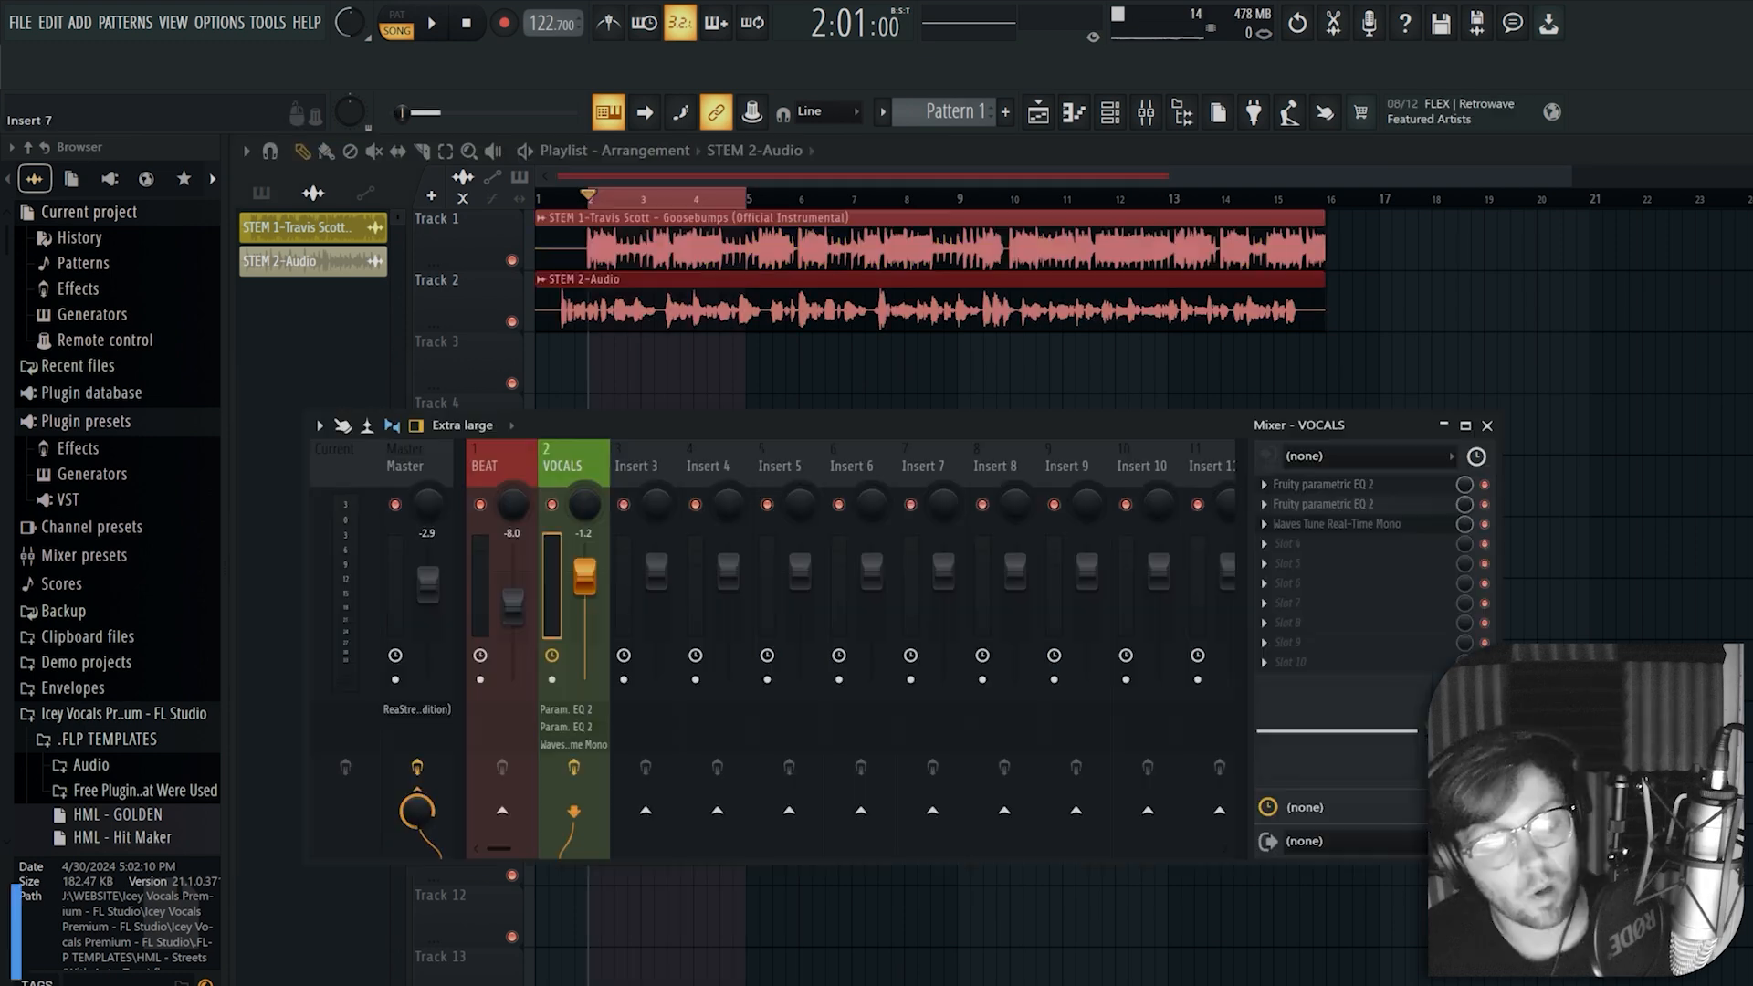